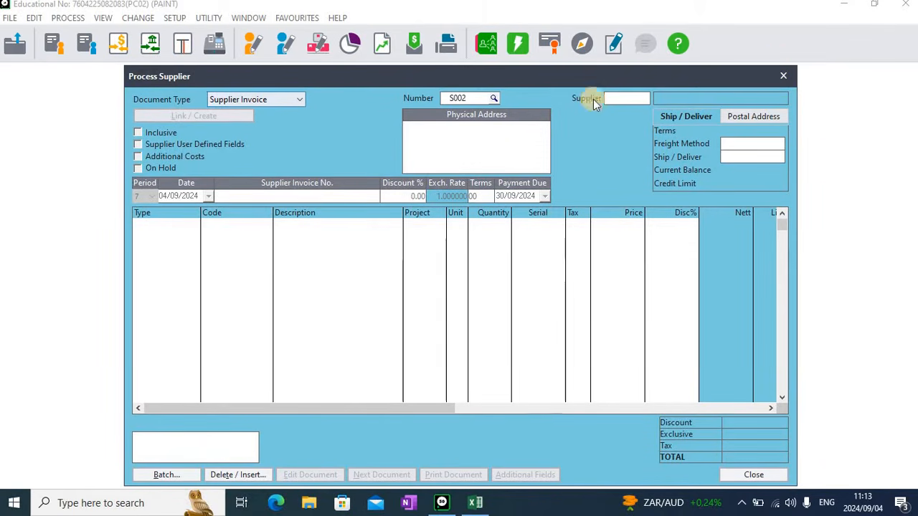
Close the supplier invoice window and open the bank cash book's receipts batch
{"action": "left_click", "coordinate": [787, 75]}
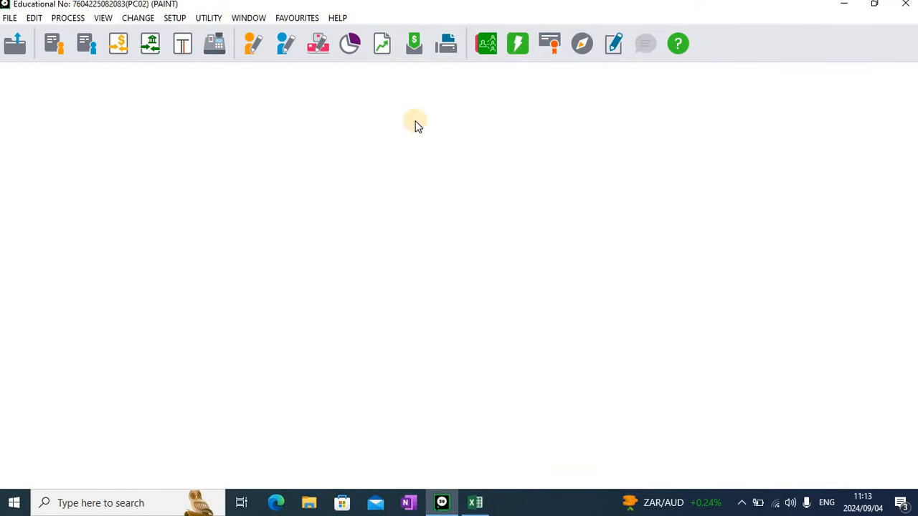
{"action": "left_click", "coordinate": [121, 48]}
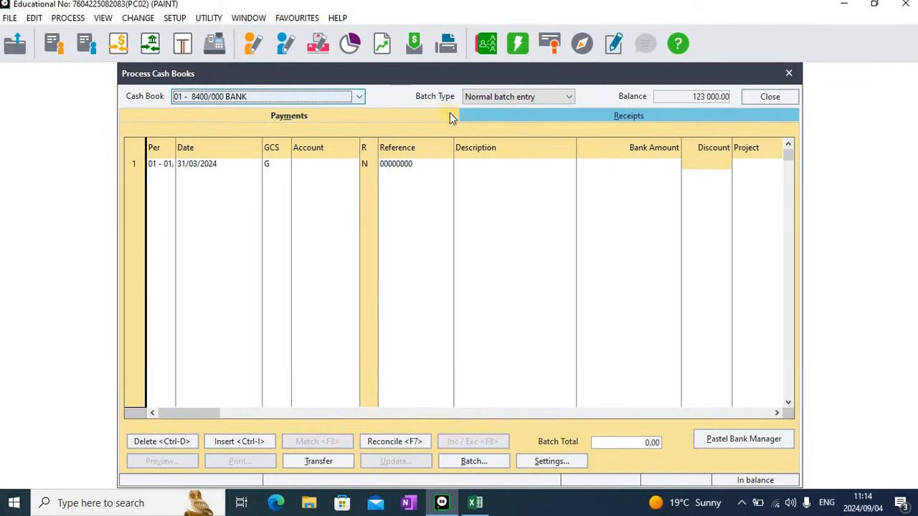
{"action": "left_click", "coordinate": [573, 115]}
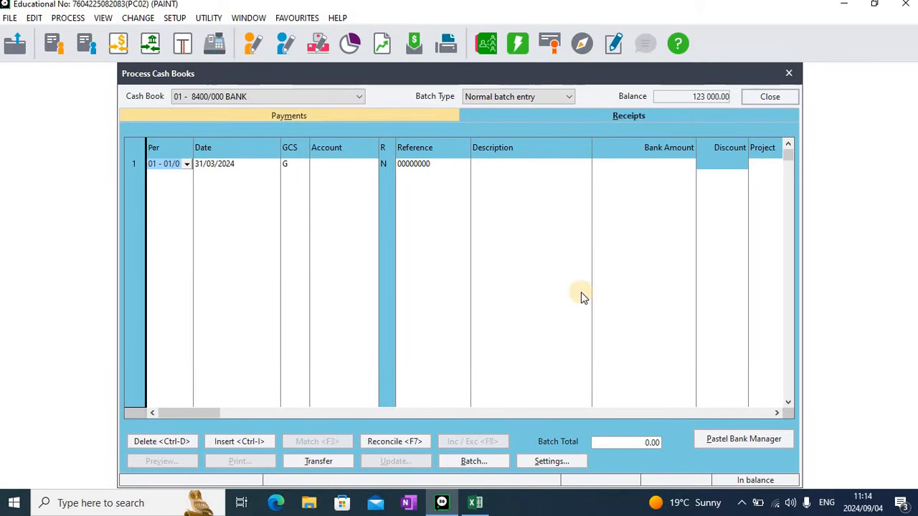
Configure the cash book settings: clear Repeat Descriptions, enable Tax Processing with Inclusive entry, and increment references Yes
{"action": "left_click", "coordinate": [549, 461]}
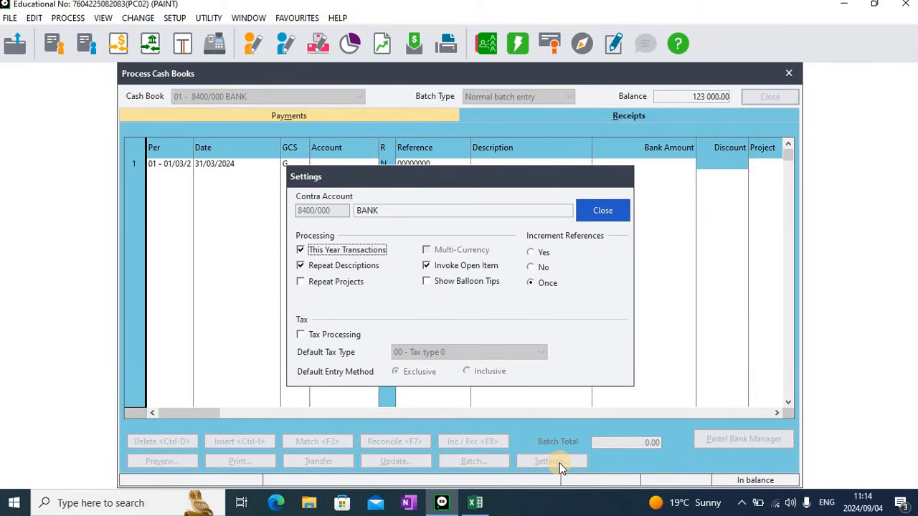
{"action": "left_click", "coordinate": [302, 266]}
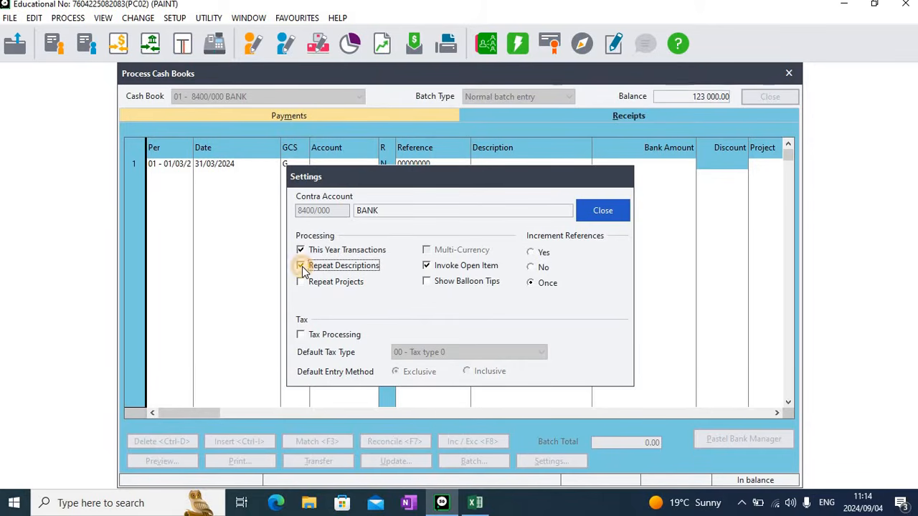
{"action": "left_click", "coordinate": [301, 336]}
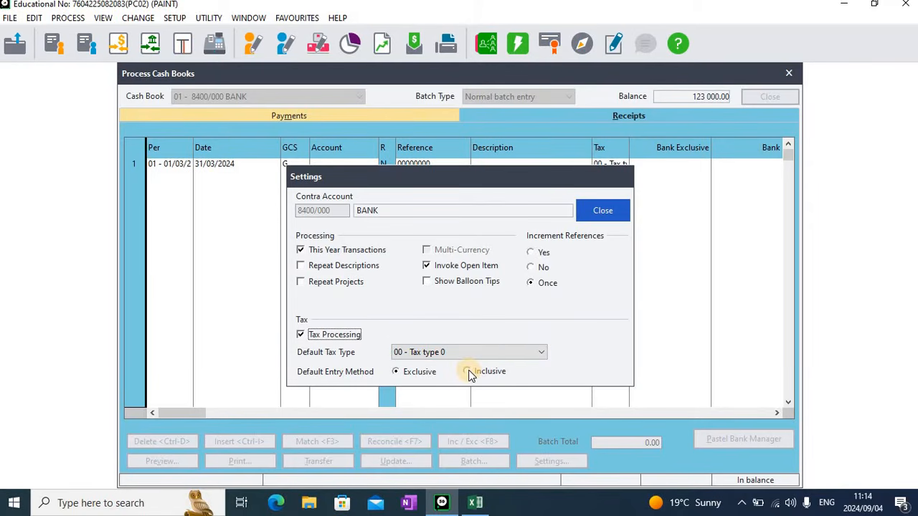
{"action": "left_click", "coordinate": [468, 373]}
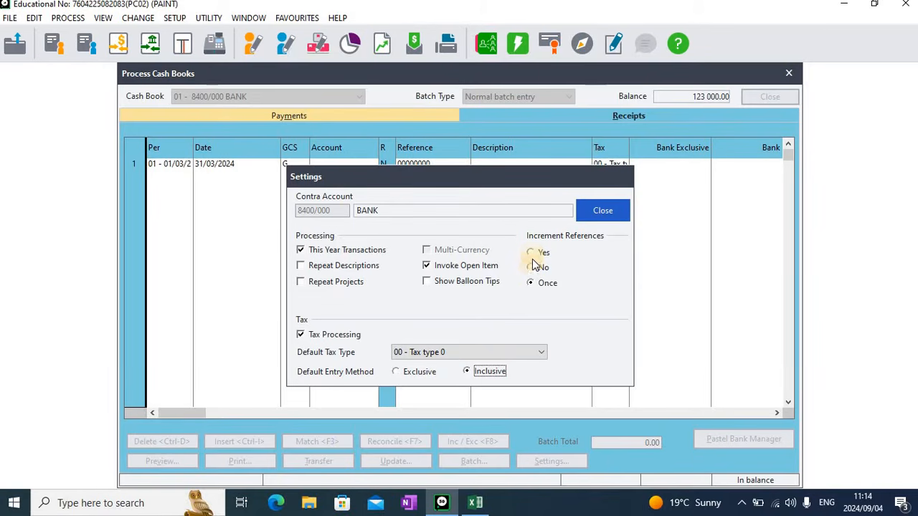
{"action": "left_click", "coordinate": [532, 253]}
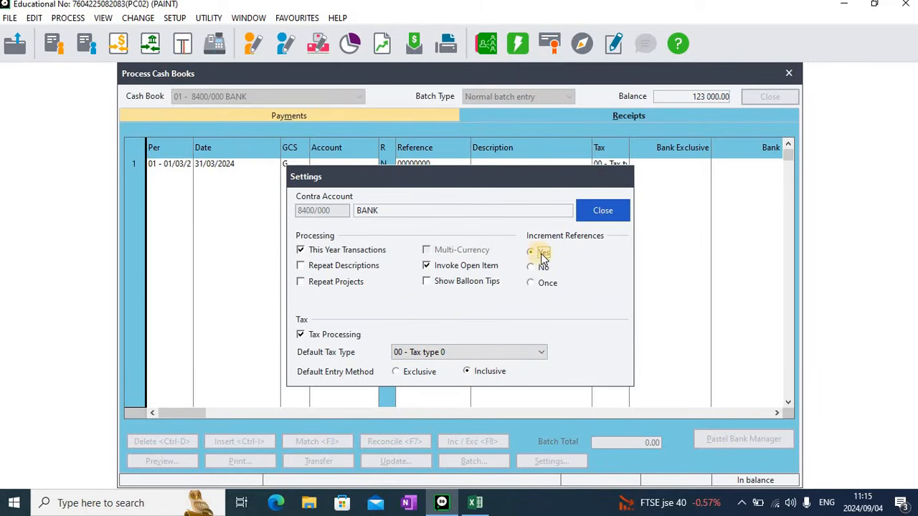
{"action": "left_click", "coordinate": [609, 211]}
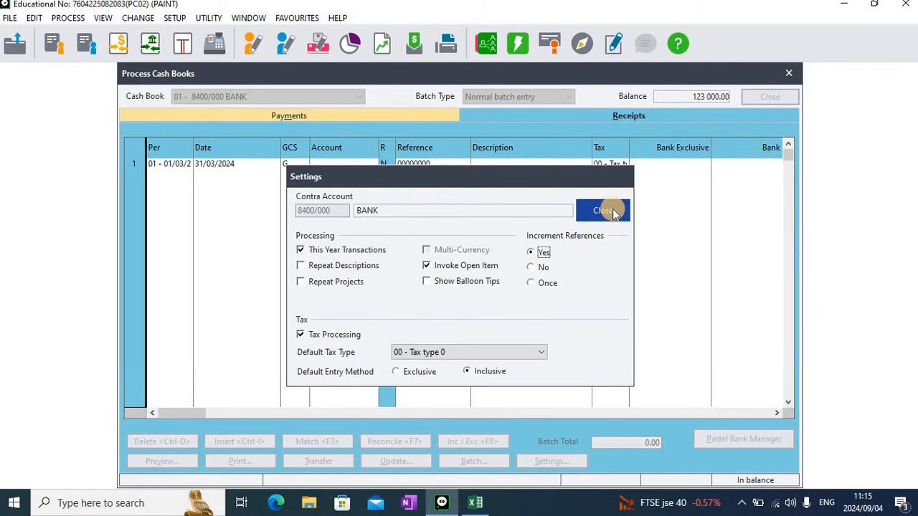
{"action": "left_click", "coordinate": [610, 211]}
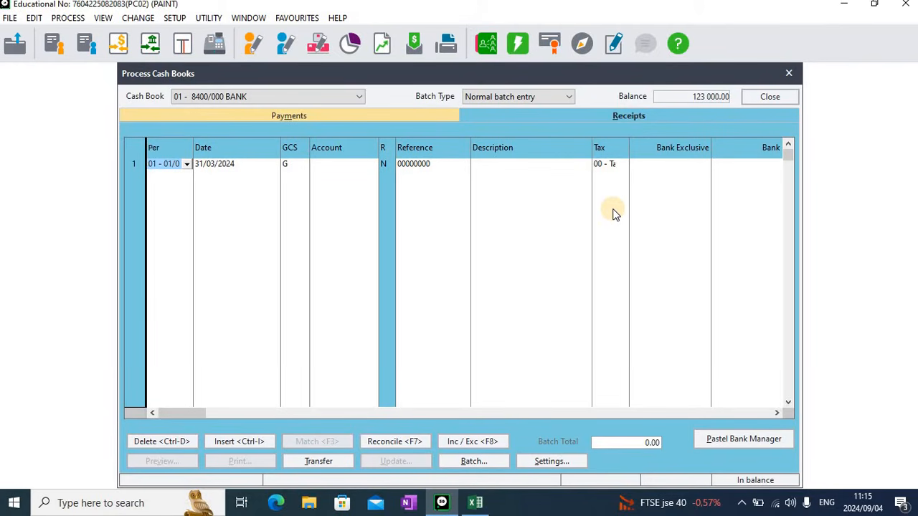
Start the first receipt dated 01/03/2024 and allocate it to the Capital account 5100/000
{"action": "key", "text": "Tab"}
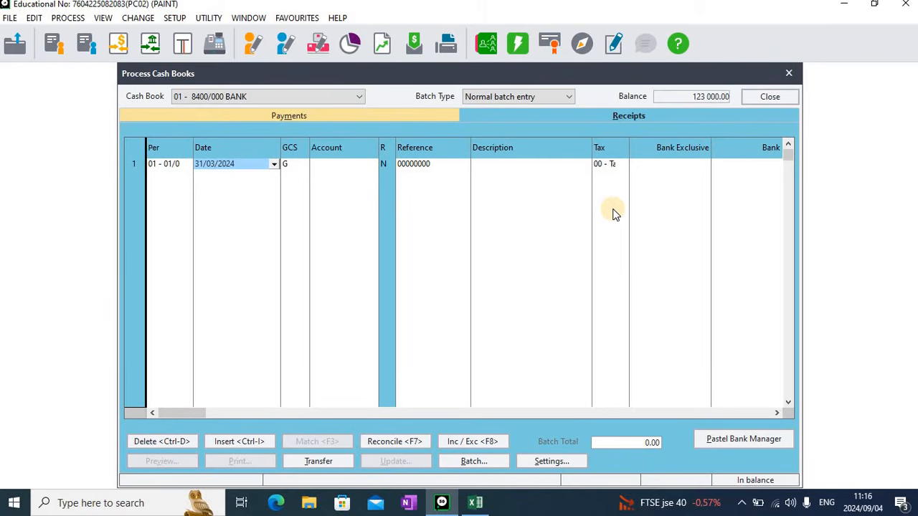
{"action": "type", "text": "01"}
{"action": "key", "text": "Tab"}
{"action": "key", "text": "Tab"}
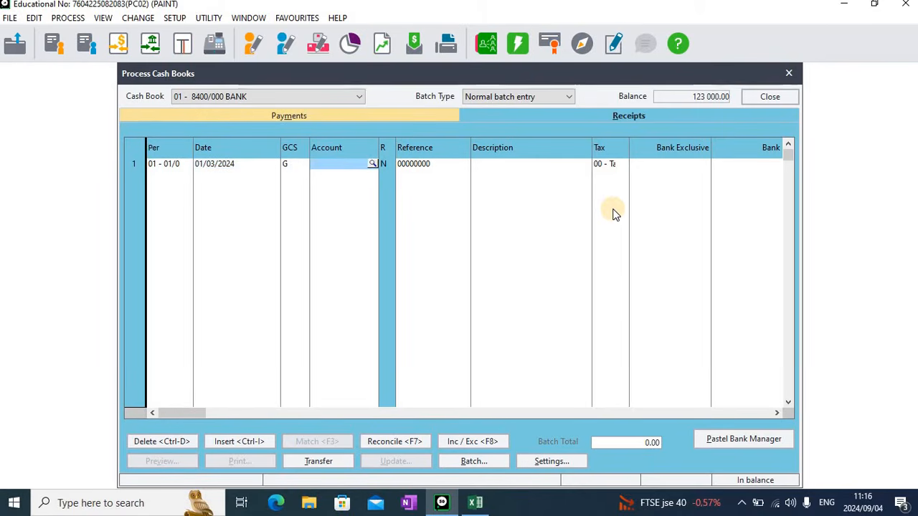
{"action": "key", "text": "Tab"}
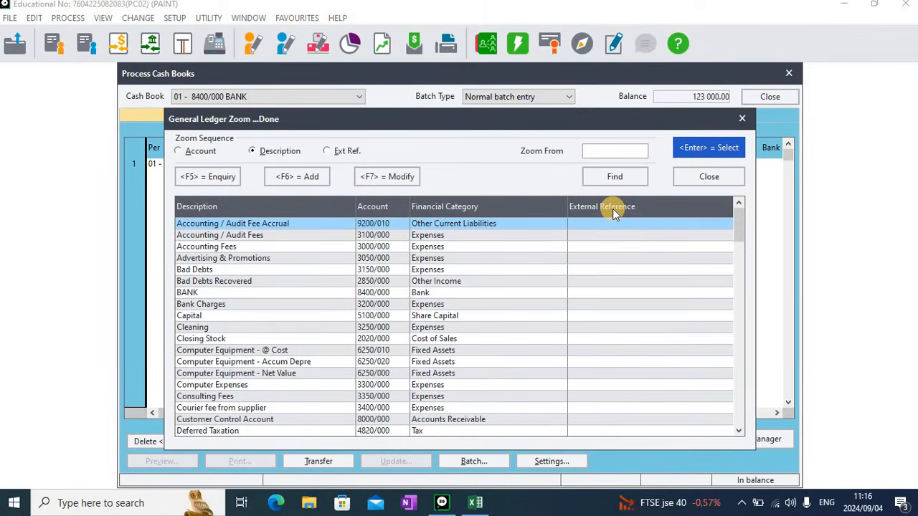
{"action": "type", "text": "cap"}
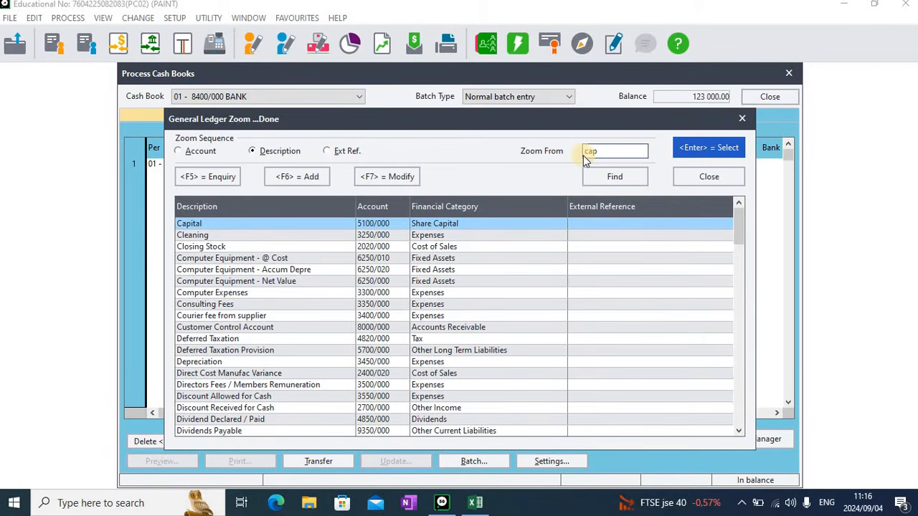
{"action": "double_click", "coordinate": [302, 224]}
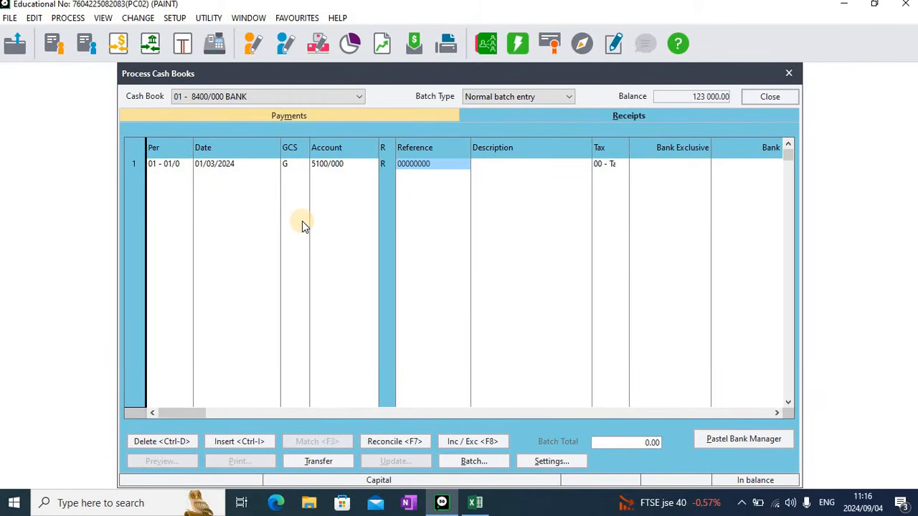
Enter R01/001 as the first receipt's reference
{"action": "type", "text": "R"}
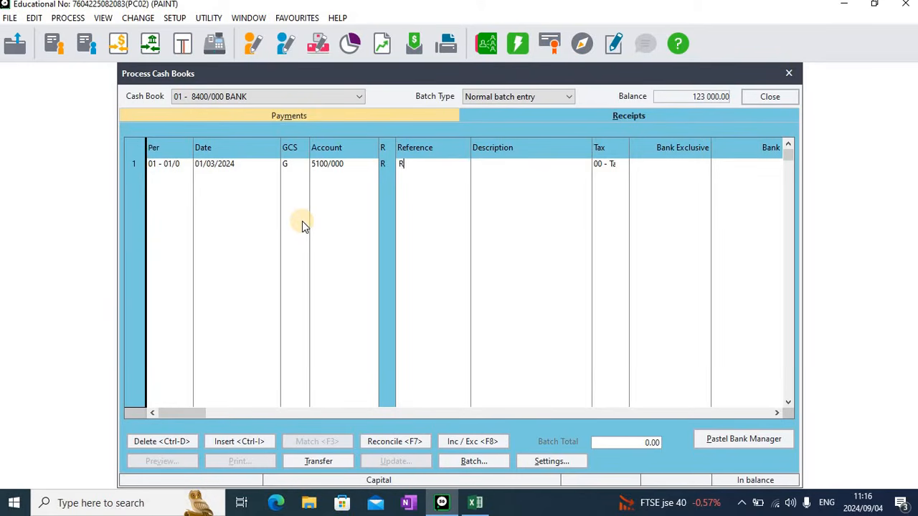
{"action": "type", "text": "01/001"}
{"action": "key", "text": "Tab"}
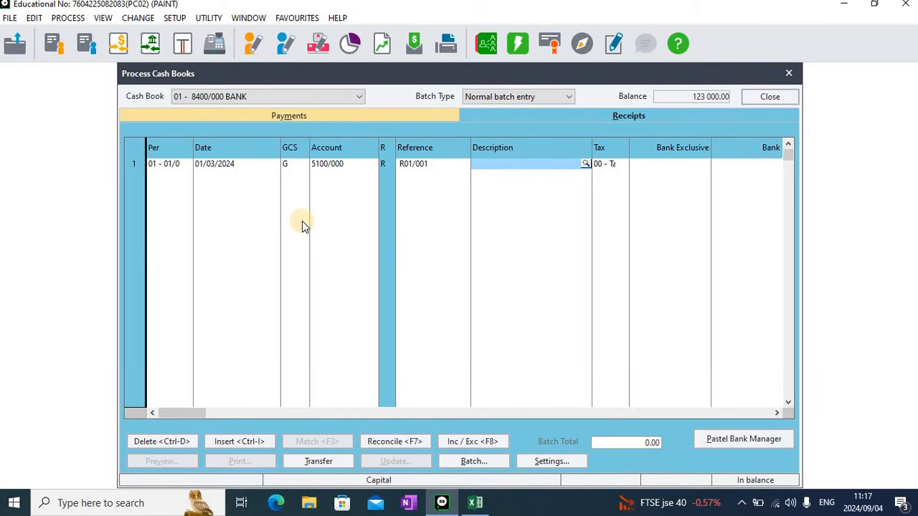
Describe the first receipt as R01/001 followed by the contributor's name
{"action": "type", "text": "r"}
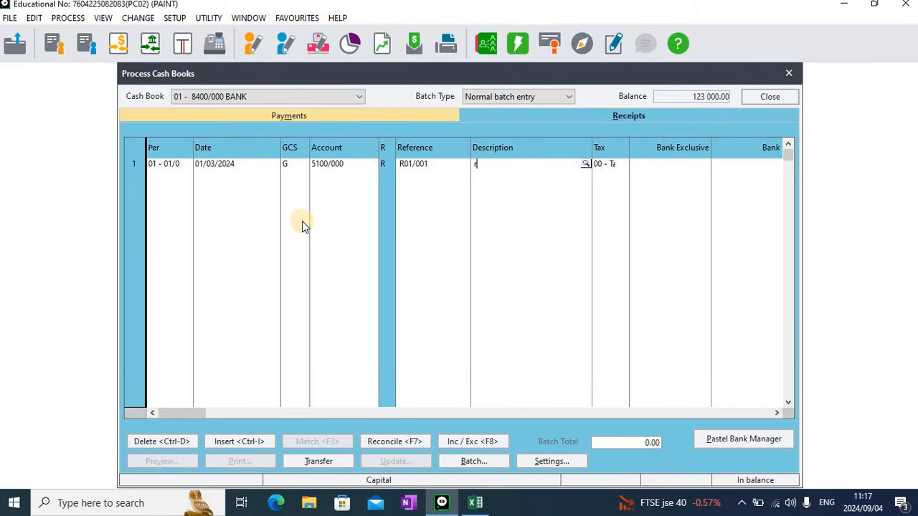
{"action": "type", "text": "01"}
{"action": "key", "text": "BackSpace"}
{"action": "key", "text": "BackSpace"}
{"action": "key", "text": "BackSpace"}
{"action": "type", "text": "R01/001 f m"}
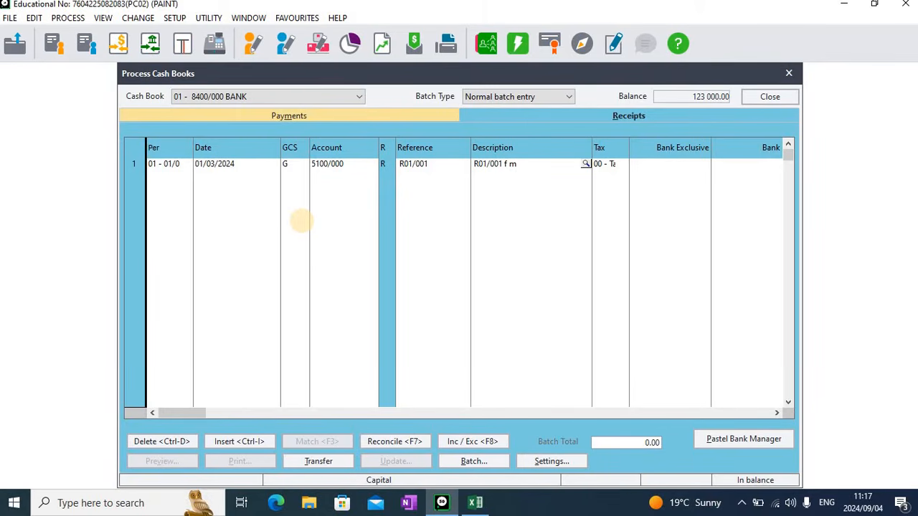
{"action": "type", "text": "BOY"}
{"action": "key", "text": "BackSpace"}
{"action": "key", "text": "BackSpace"}
{"action": "key", "text": "BackSpace"}
{"action": "key", "text": "BackSpace"}
{"action": "key", "text": "BackSpace"}
{"action": "key", "text": "BackSpace"}
{"action": "type", "text": "F Mboyia"}
{"action": "key", "text": "Tab"}
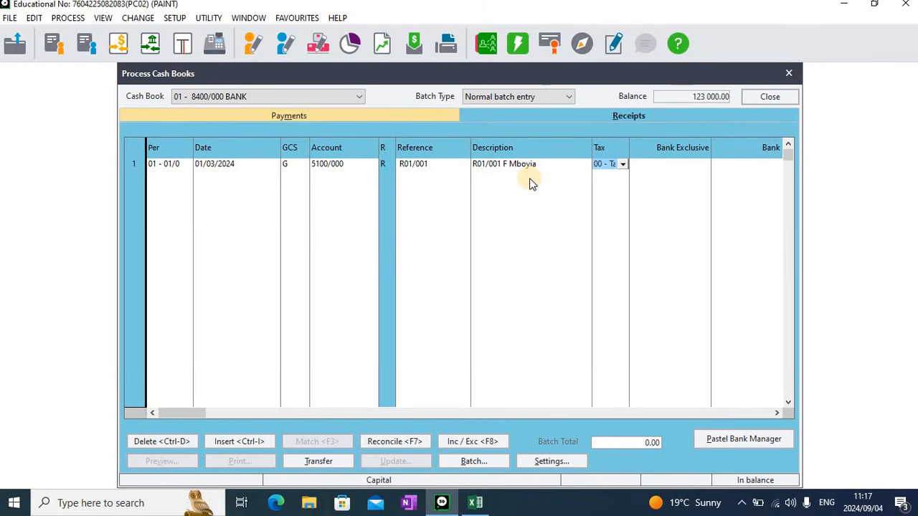
Enter a bank inclusive amount of 25000 and complete the first receipt line
{"action": "key", "text": "Tab"}
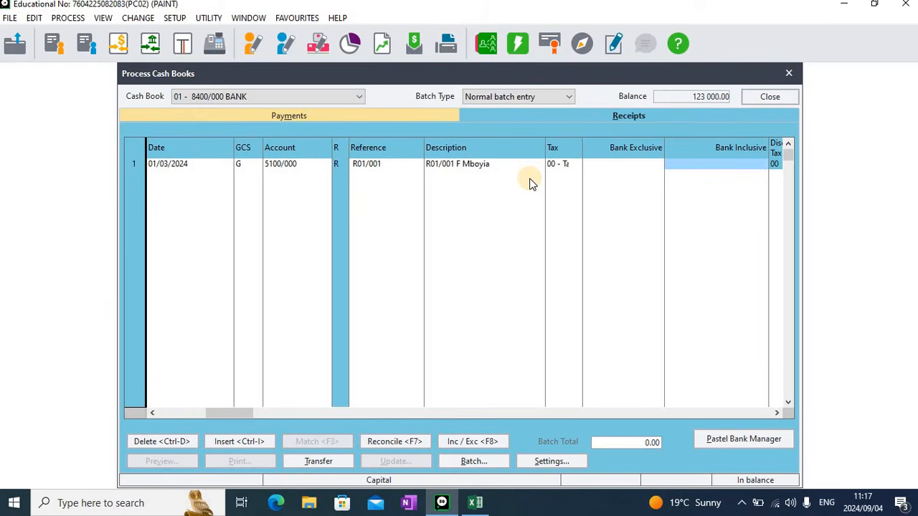
{"action": "type", "text": "25000"}
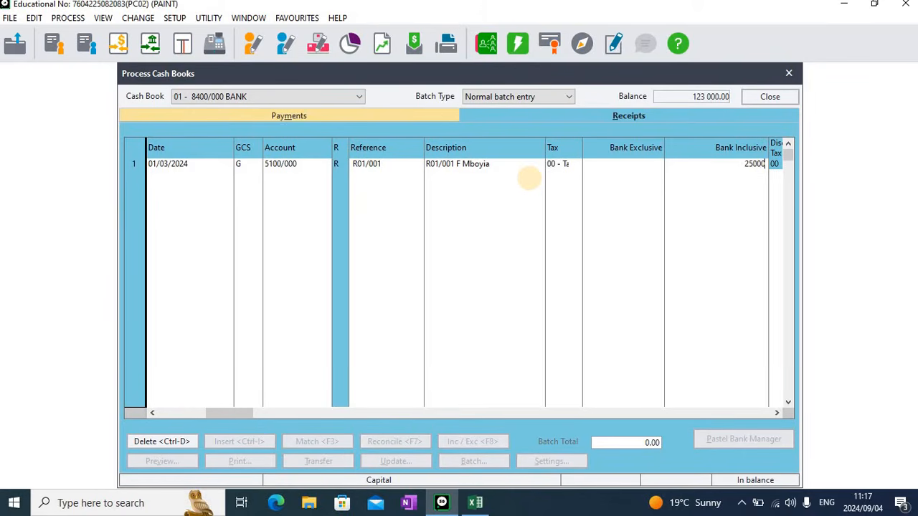
{"action": "key", "text": "Tab"}
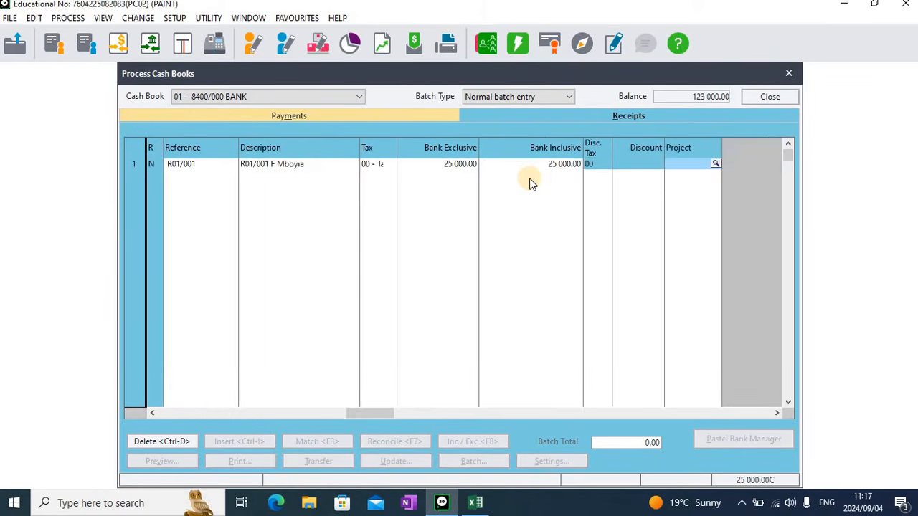
{"action": "key", "text": "Tab"}
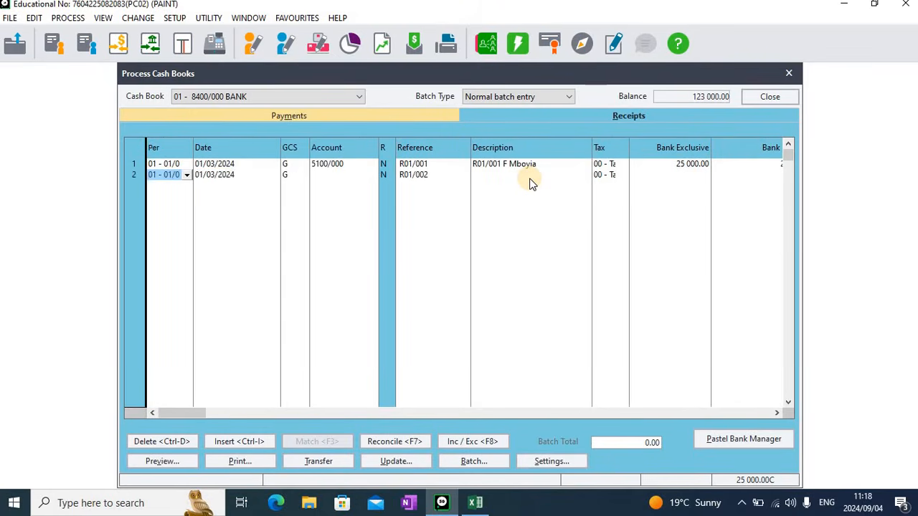
Start the second receipt line and allocate it to the Rent income account 2900/000
{"action": "key", "text": "Tab"}
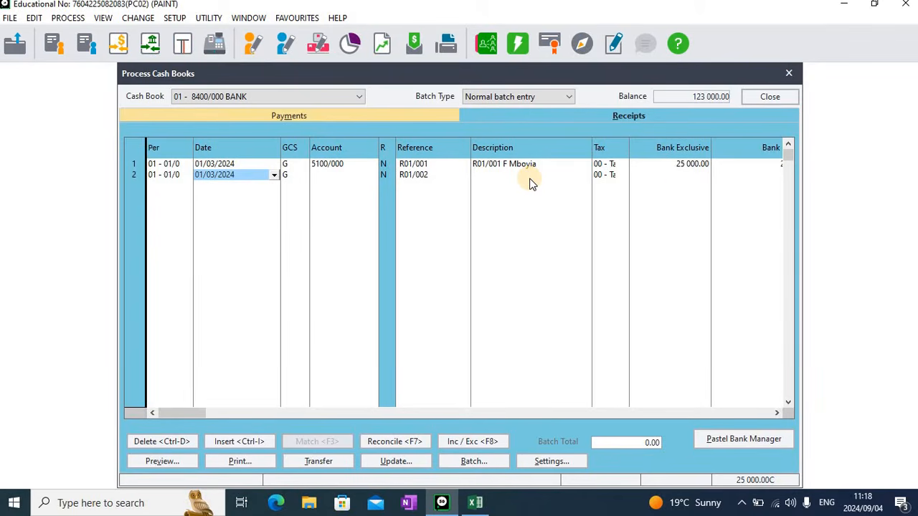
{"action": "key", "text": "Return"}
{"action": "key", "text": "Return"}
{"action": "key", "text": "Return"}
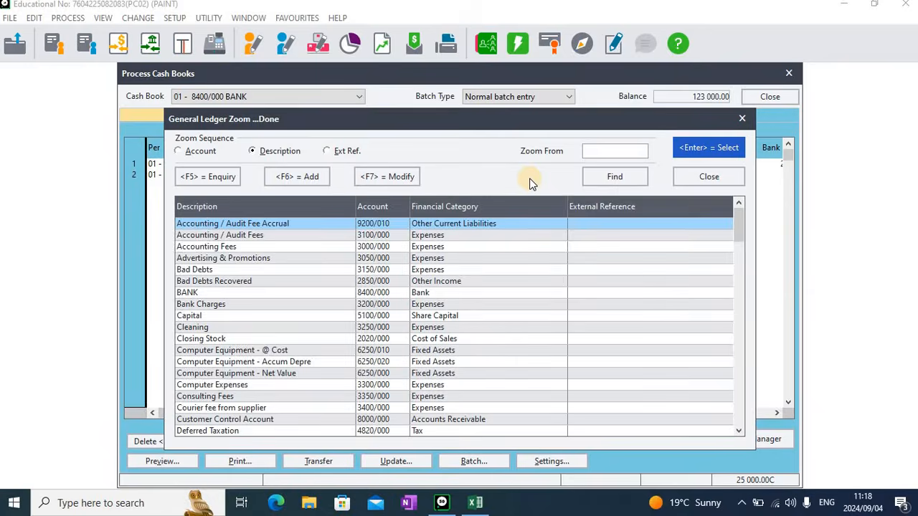
{"action": "type", "text": "rent"}
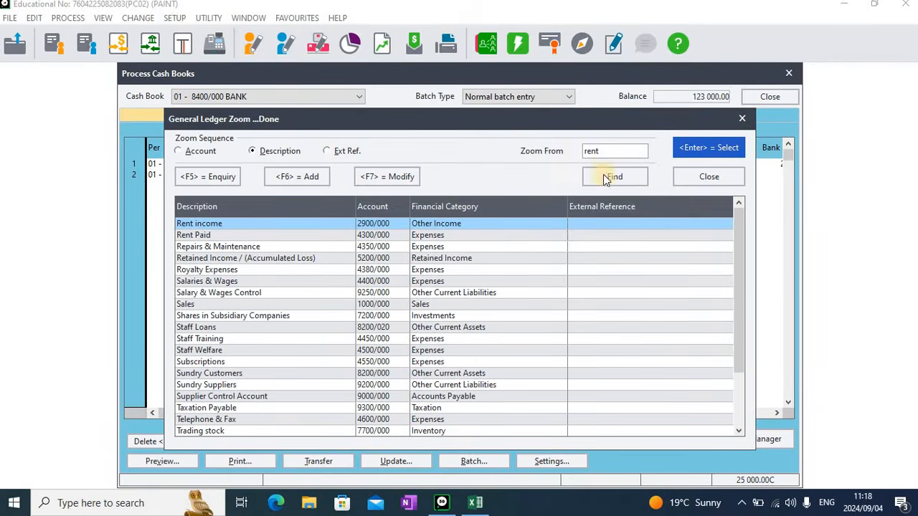
{"action": "double_click", "coordinate": [290, 228]}
{"action": "key", "text": "Return"}
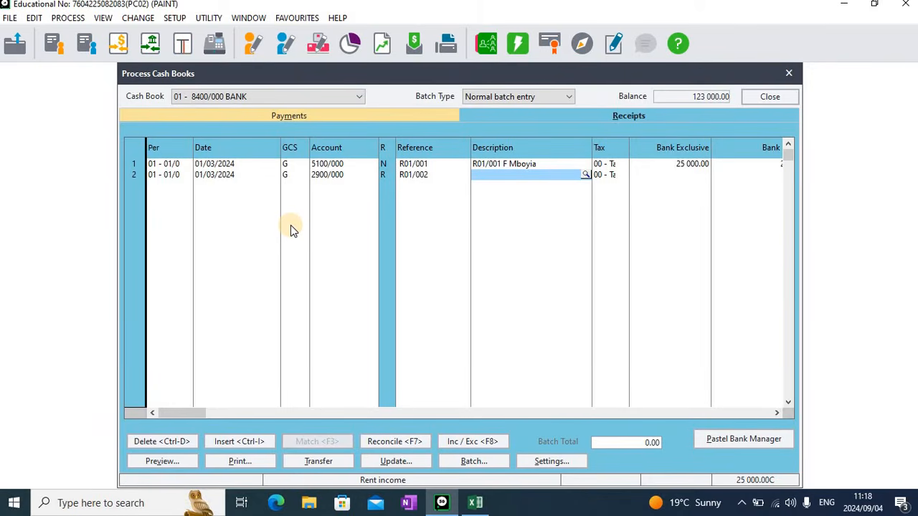
Describe the second receipt as R01/002 followed by the tenant's name
{"action": "type", "text": "R"}
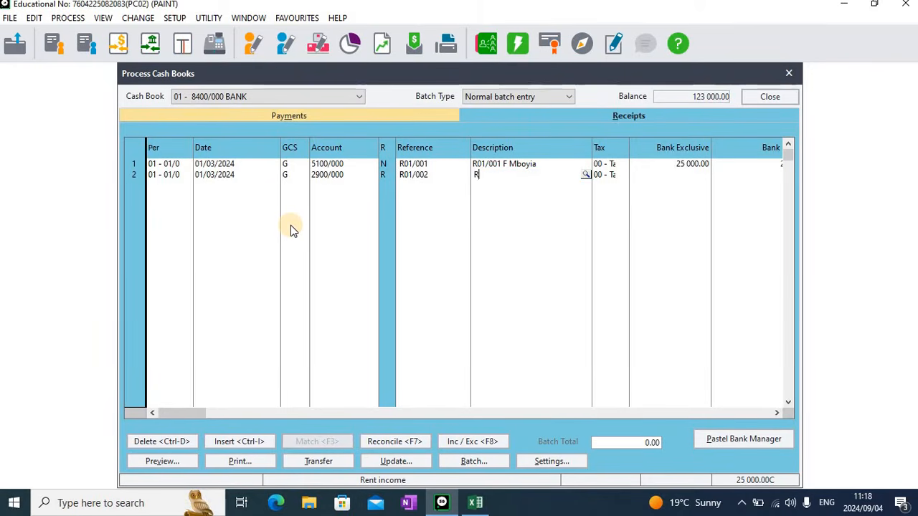
{"action": "type", "text": "01"}
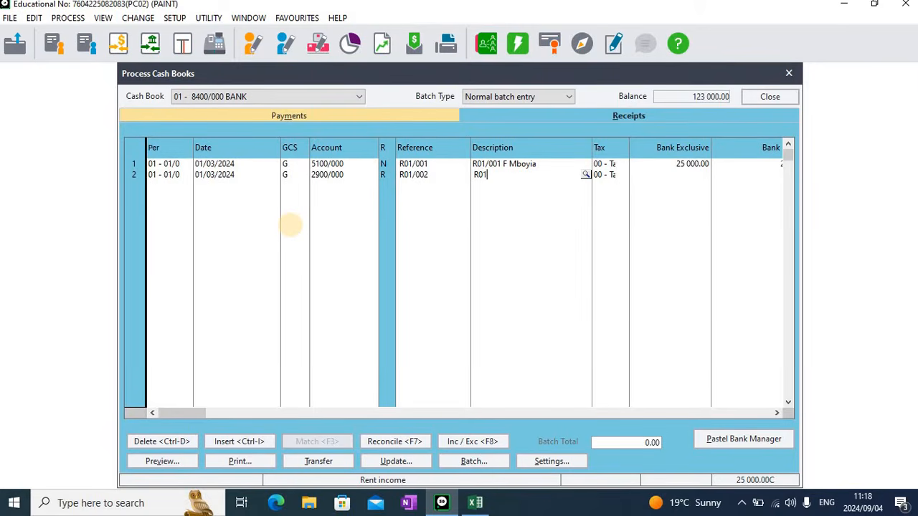
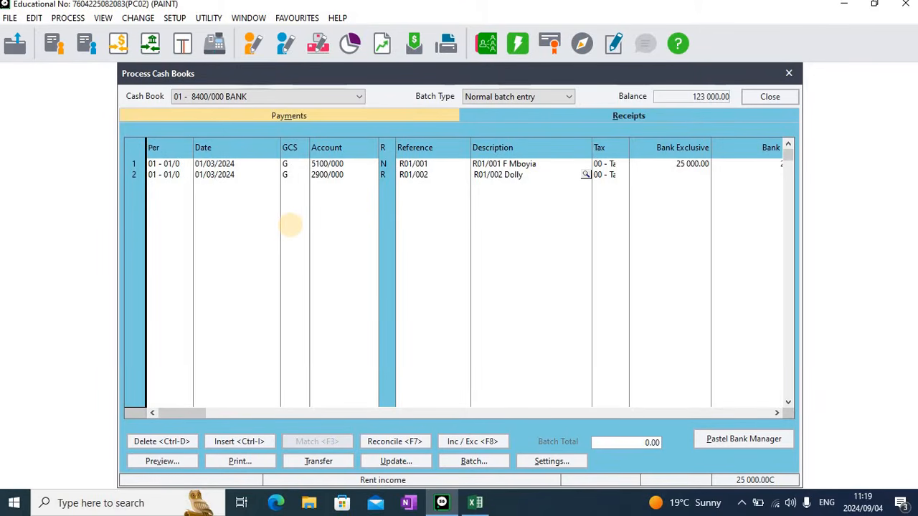
{"action": "key", "text": "Tab"}
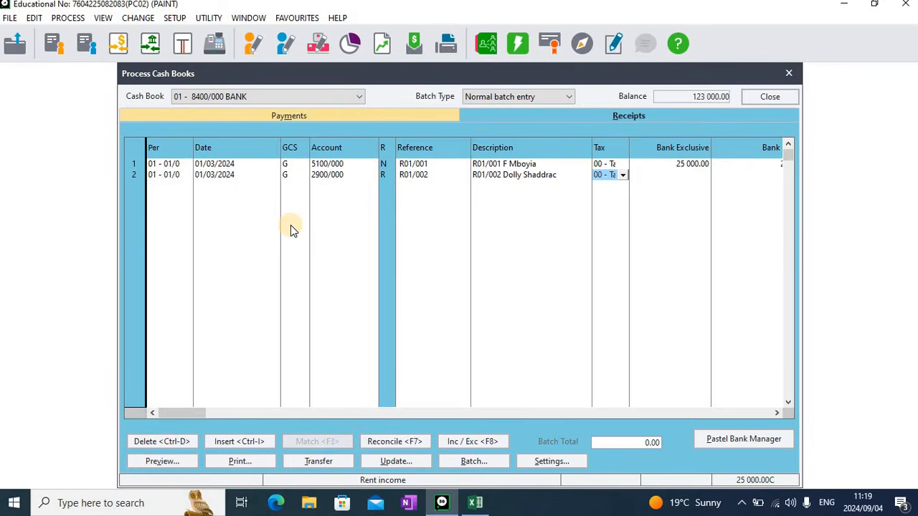
Enter a bank inclusive amount of 8000 for the second receipt
{"action": "key", "text": "Tab"}
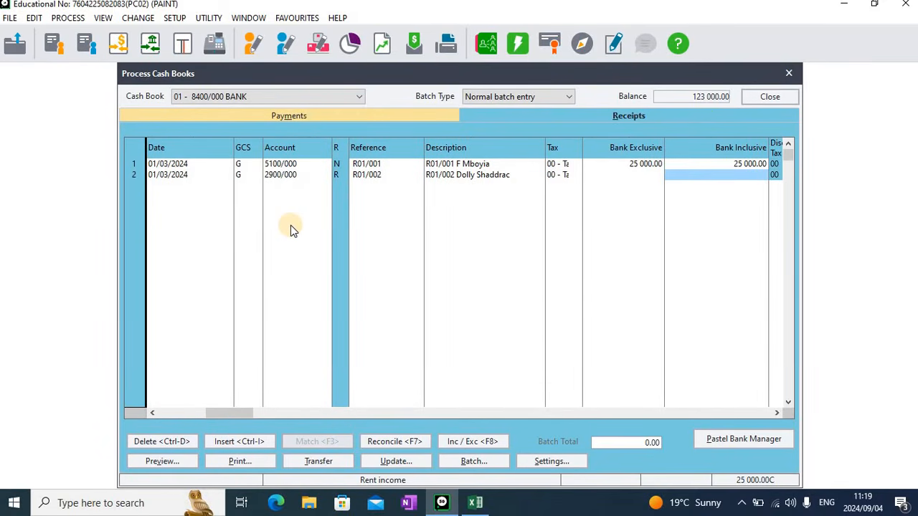
{"action": "type", "text": "8000"}
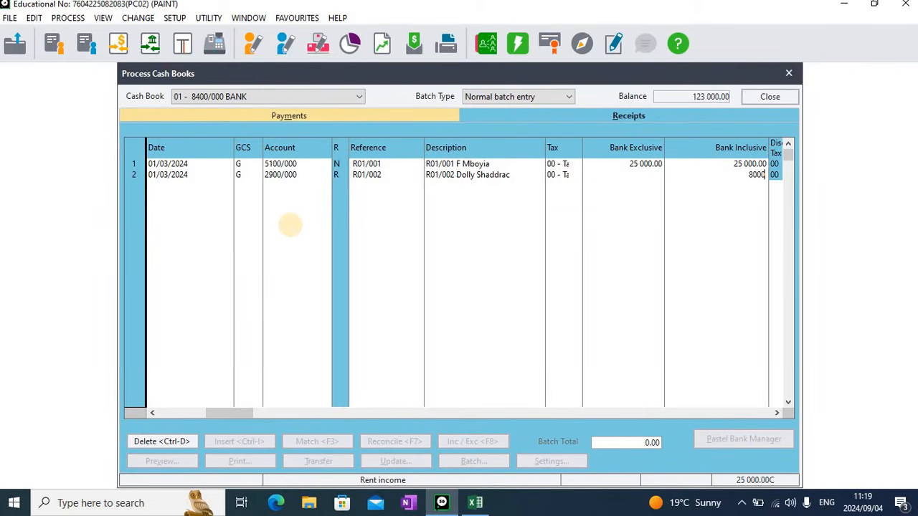
{"action": "key", "text": "Tab"}
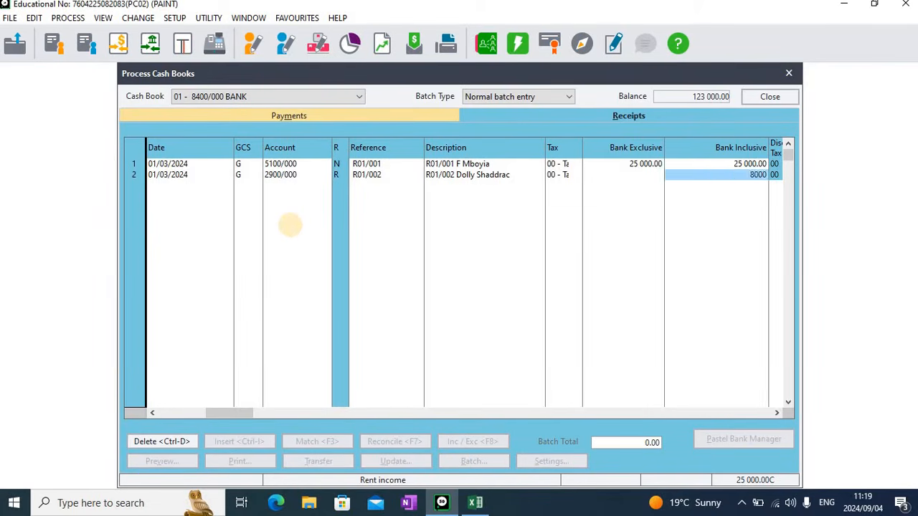
Complete the second receipt line and start a third line as a customer receipt from Buffalo City TVET College (C001)
{"action": "key", "text": "Tab"}
{"action": "key", "text": "Tab"}
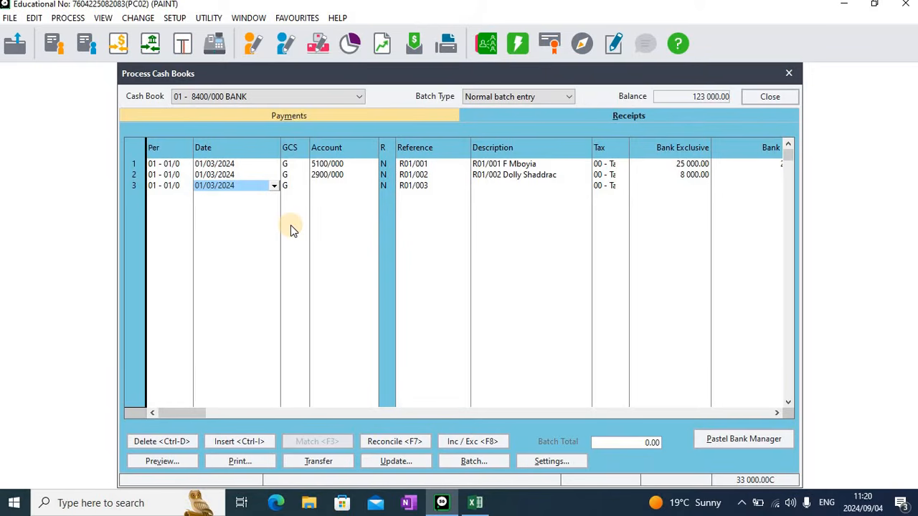
{"action": "key", "text": "Tab"}
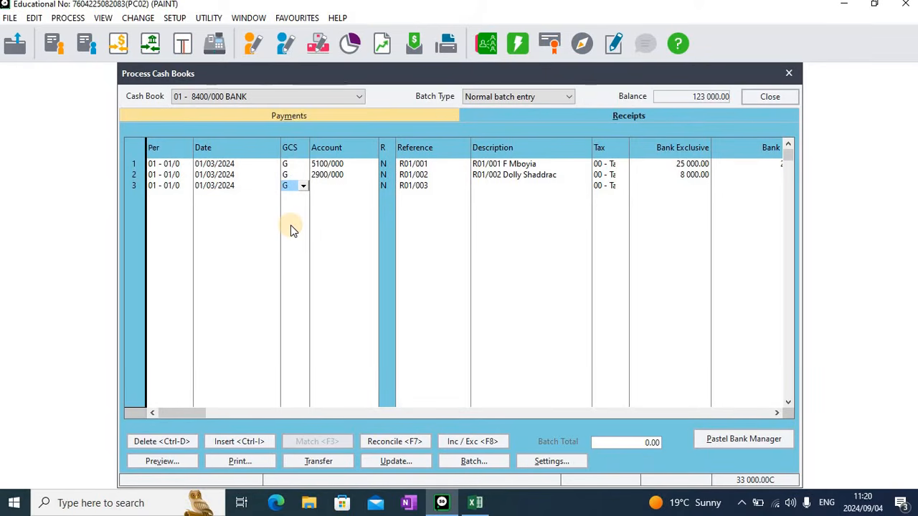
{"action": "type", "text": "C"}
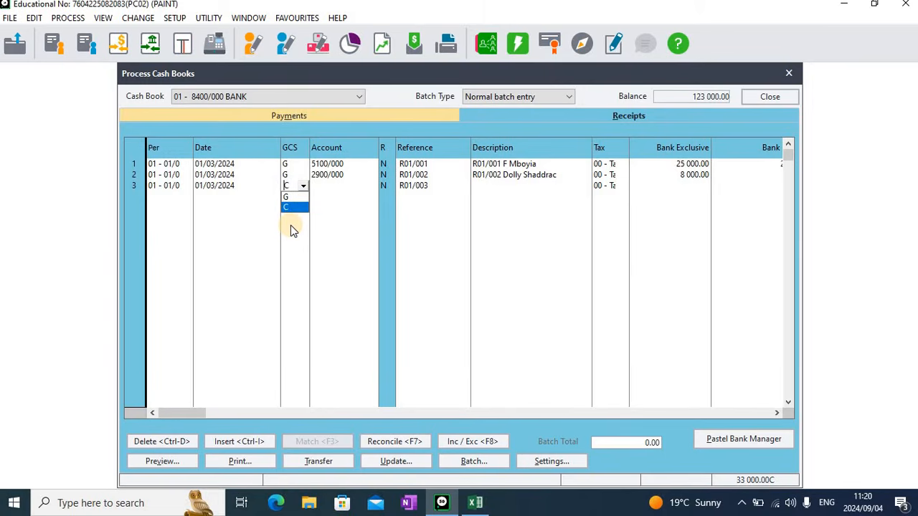
{"action": "key", "text": "Tab"}
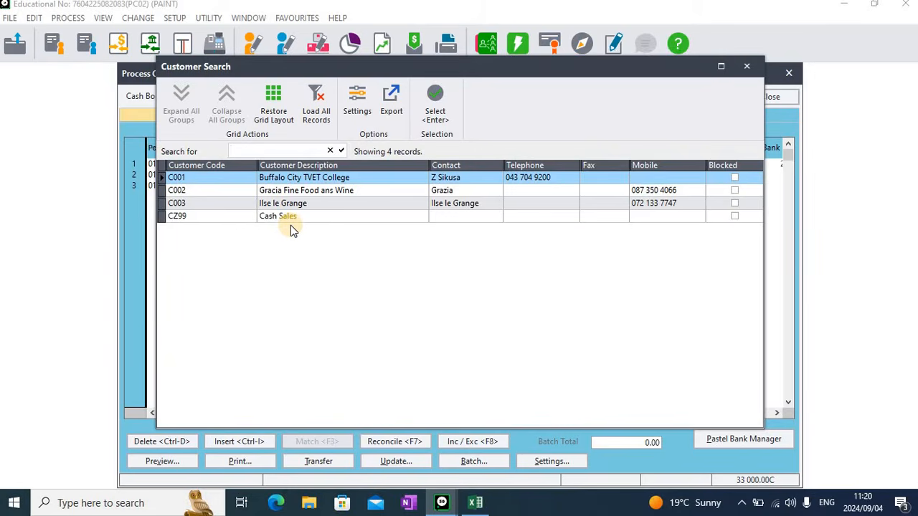
{"action": "key", "text": "Return"}
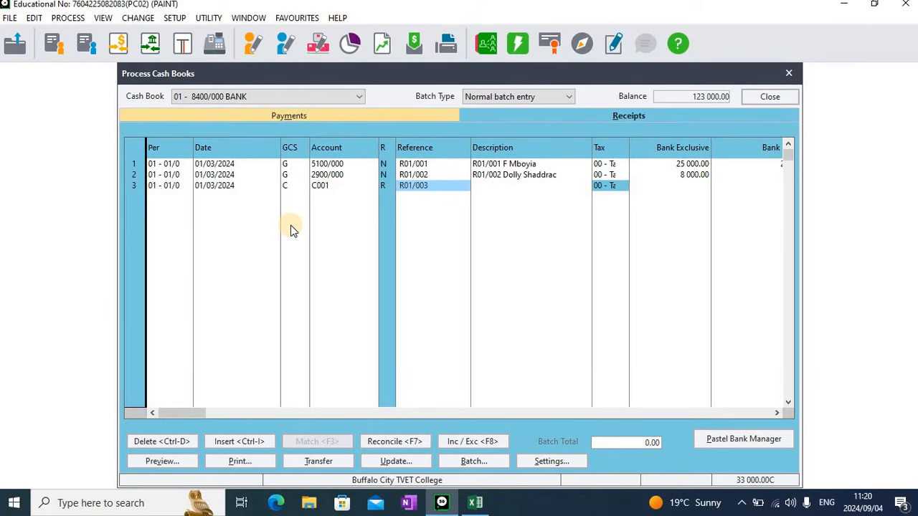
Describe the third receipt as R01/003 and enter a bank inclusive amount of 31578.43
{"action": "key", "text": "Return"}
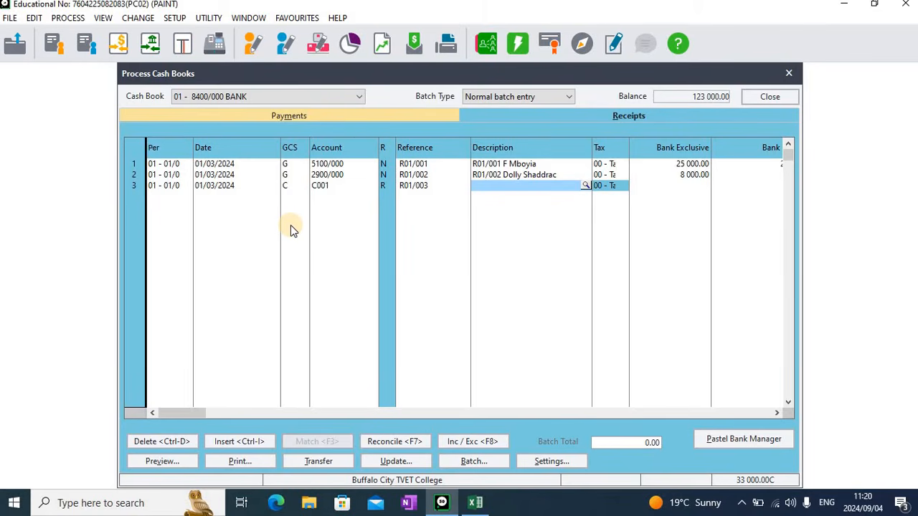
{"action": "type", "text": "R"}
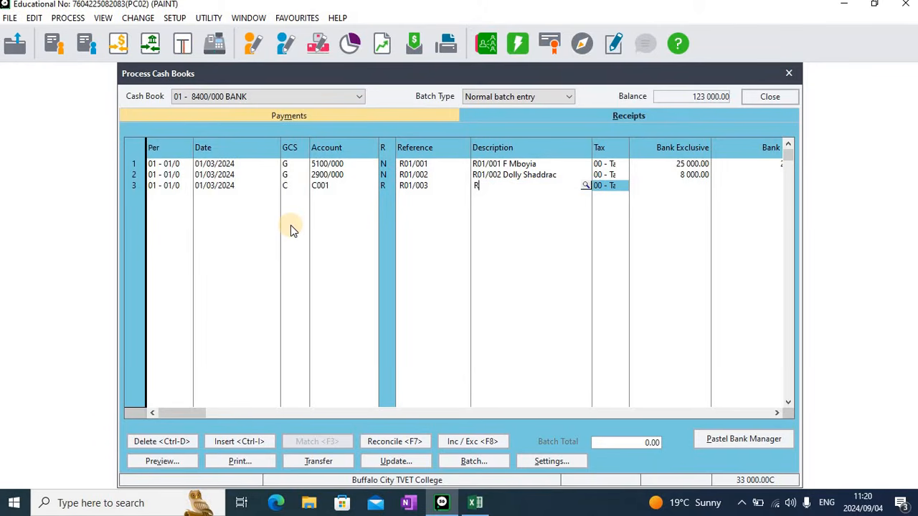
{"action": "type", "text": "01/003"}
{"action": "key", "text": "Return"}
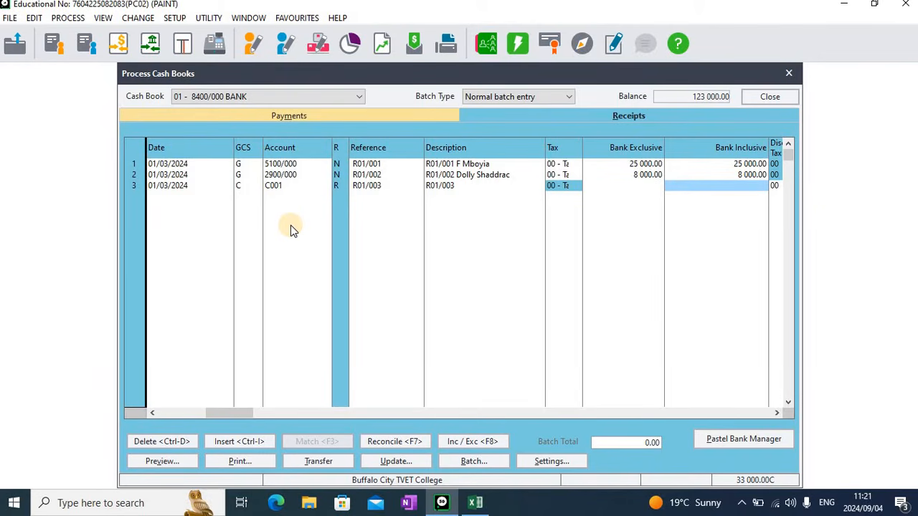
{"action": "type", "text": "31"}
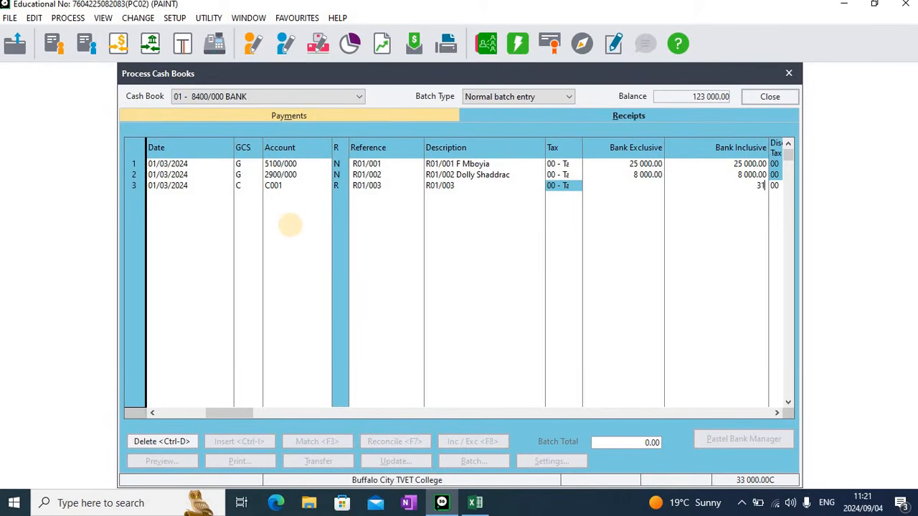
{"action": "type", "text": "578.43"}
{"action": "key", "text": "Return"}
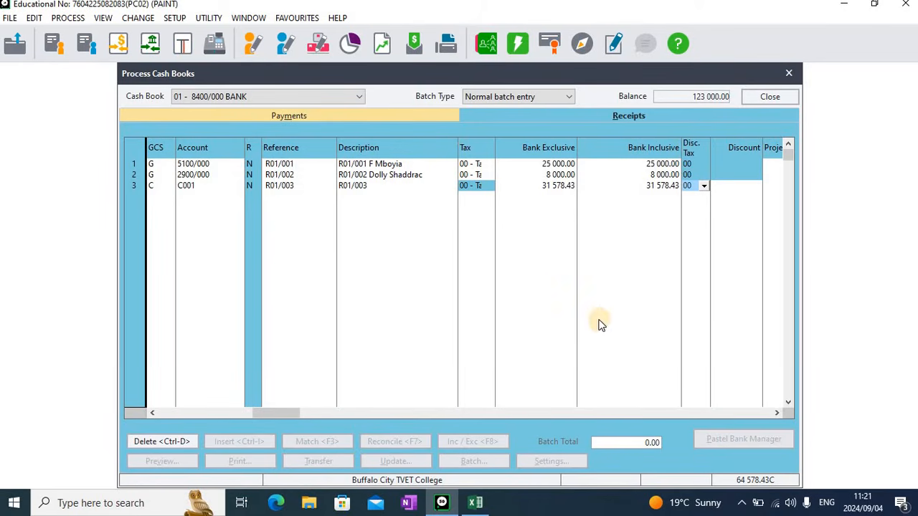
Switch to Excel and enter the Buffalo City TVET College opening balance in B15 as =18842.29+2210+10562.14
{"action": "left_click", "coordinate": [476, 504]}
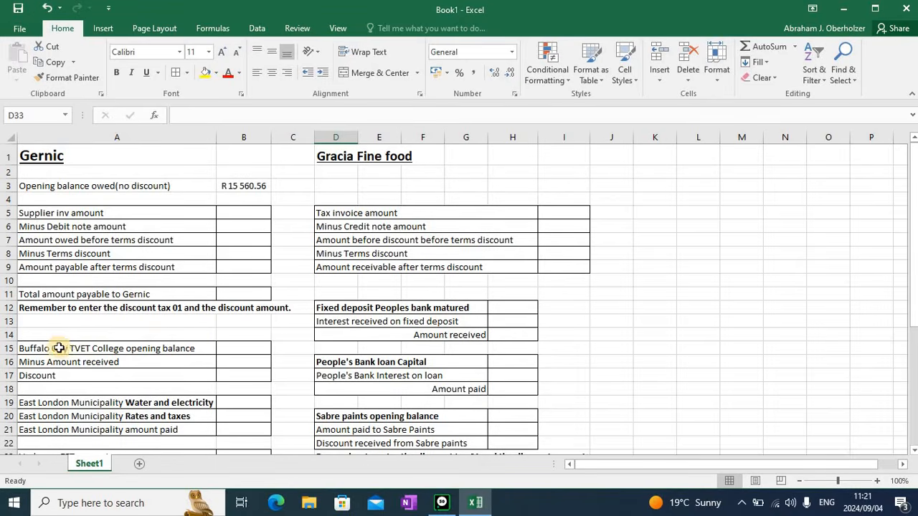
{"action": "left_click", "coordinate": [234, 348]}
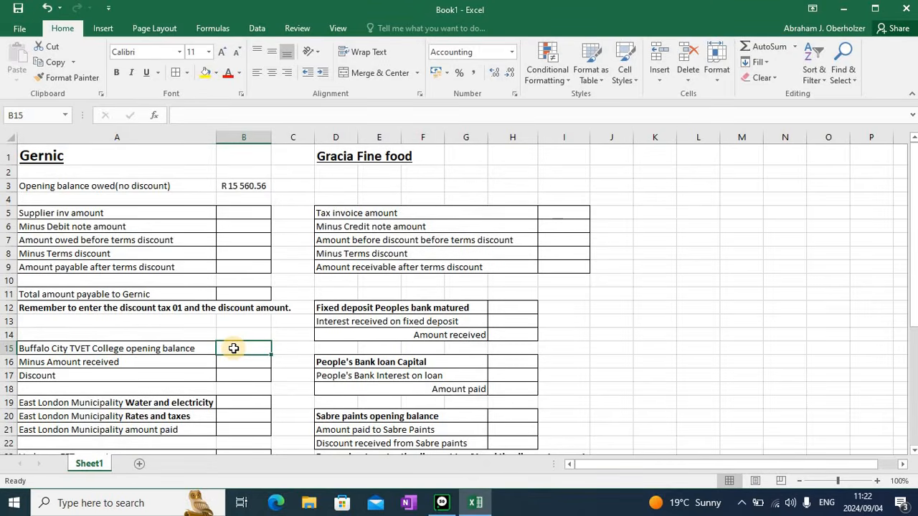
{"action": "type", "text": "="}
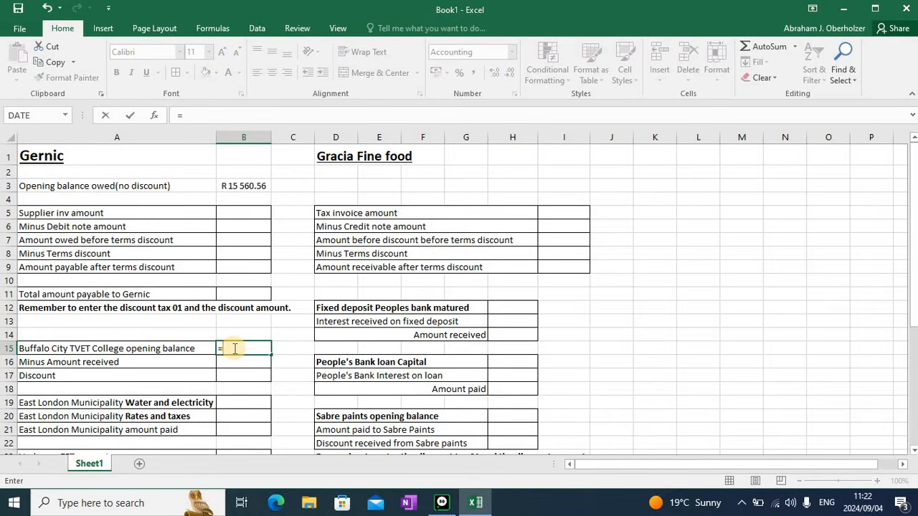
{"action": "type", "text": "18842.29"}
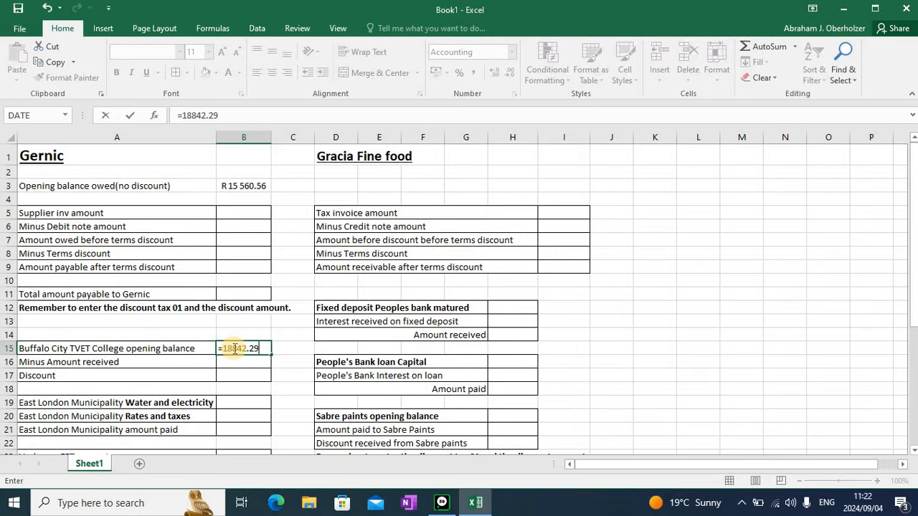
{"action": "type", "text": "+2210+10562"}
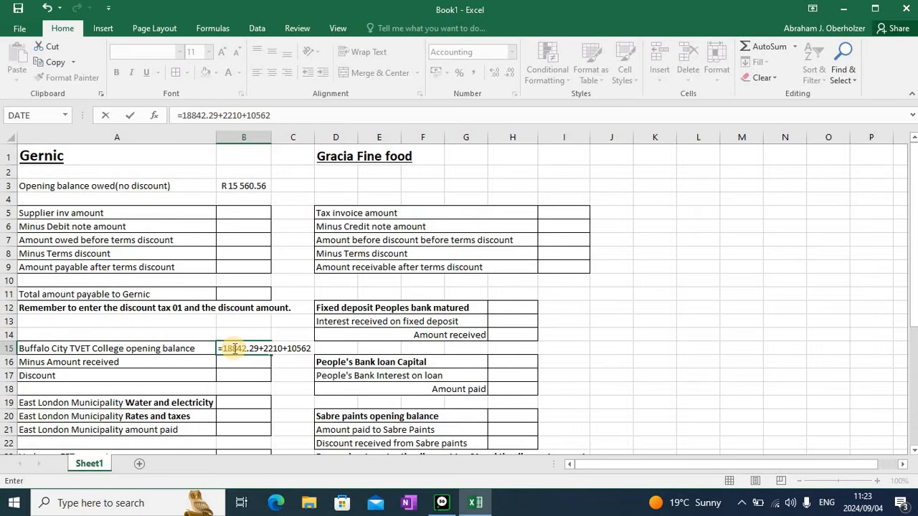
{"action": "type", "text": ".14"}
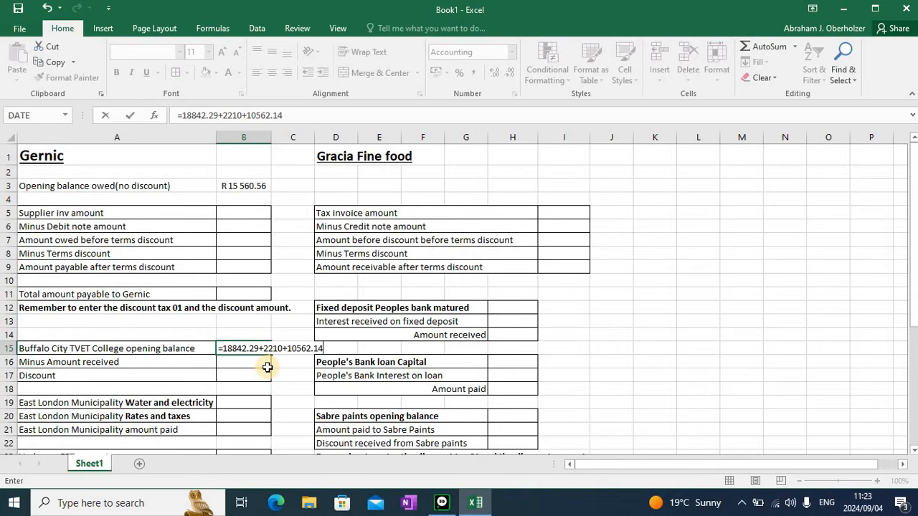
{"action": "key", "text": "Return"}
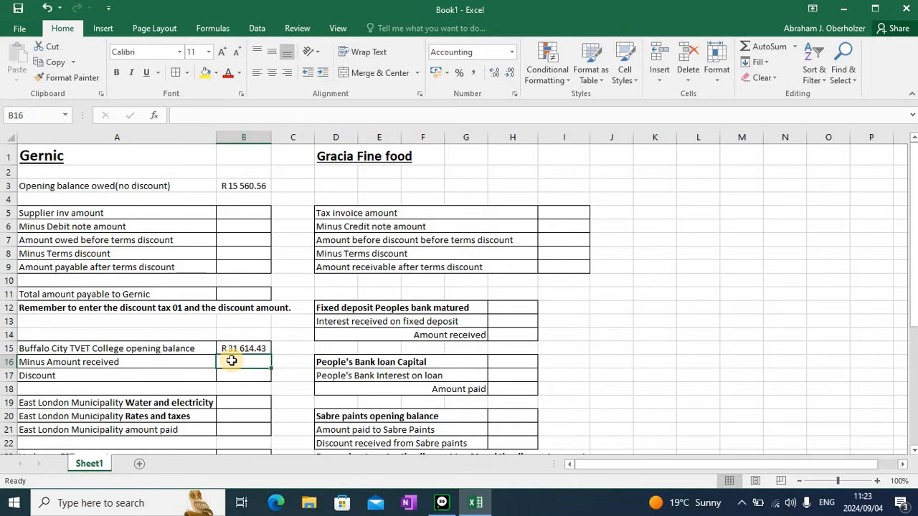
Enter 31578.43 as the amount received in the worksheet's amount received row
{"action": "type", "text": "3"}
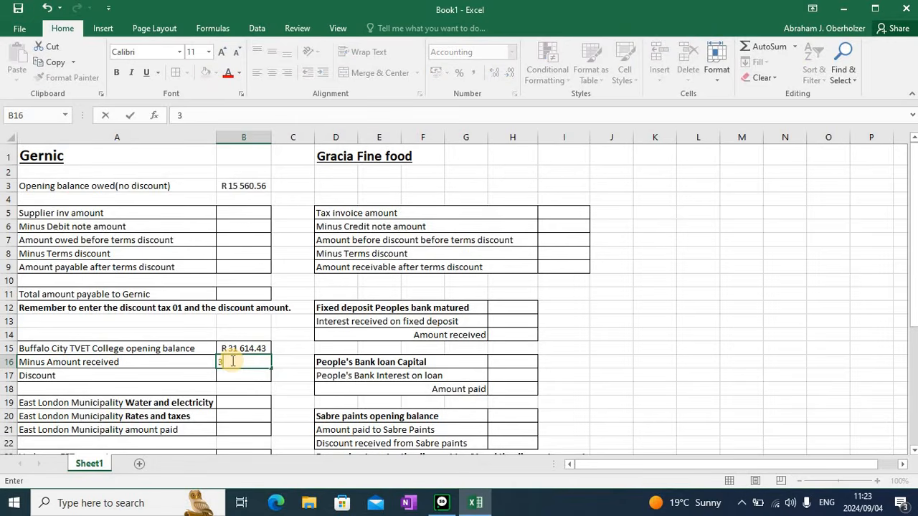
{"action": "type", "text": "1578.43"}
{"action": "key", "text": "Return"}
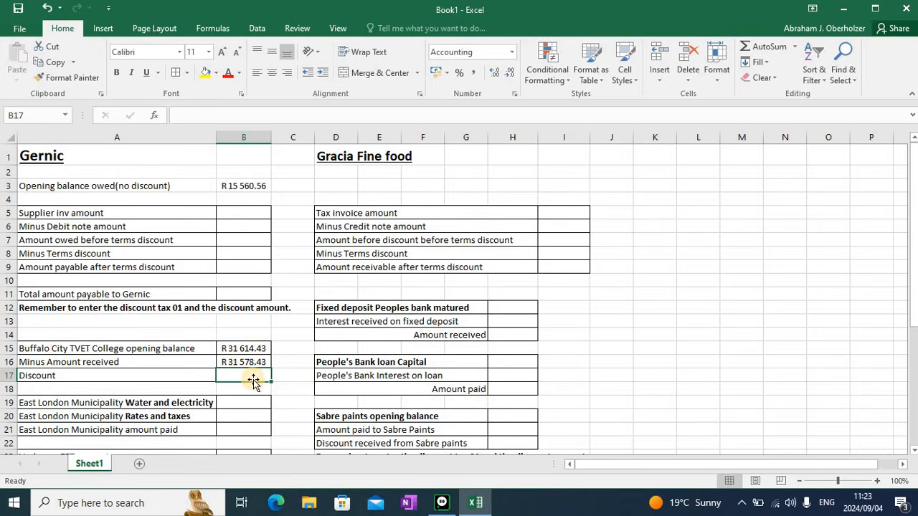
Calculate the discount in B17 as the opening balance minus the amount received (=B15-B16)
{"action": "left_click", "coordinate": [246, 376]}
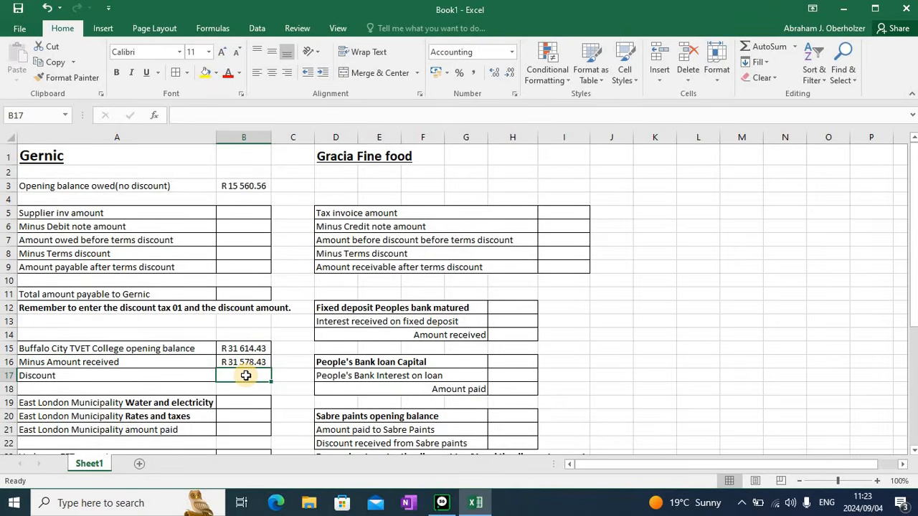
{"action": "type", "text": "="}
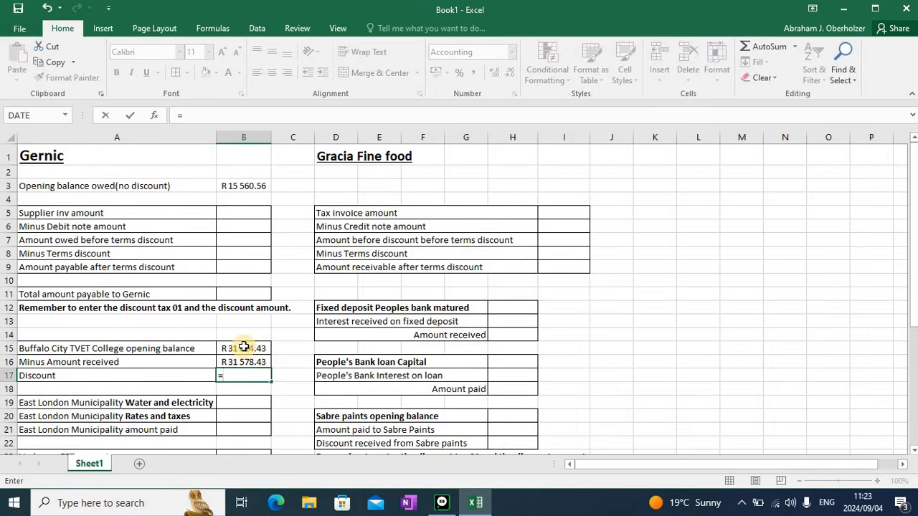
{"action": "left_click", "coordinate": [244, 348]}
{"action": "type", "text": "-"}
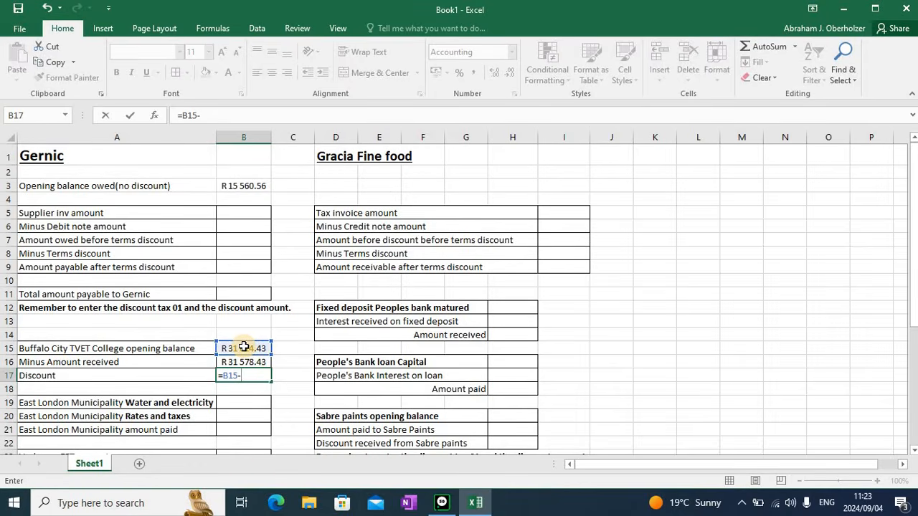
{"action": "left_click", "coordinate": [252, 363]}
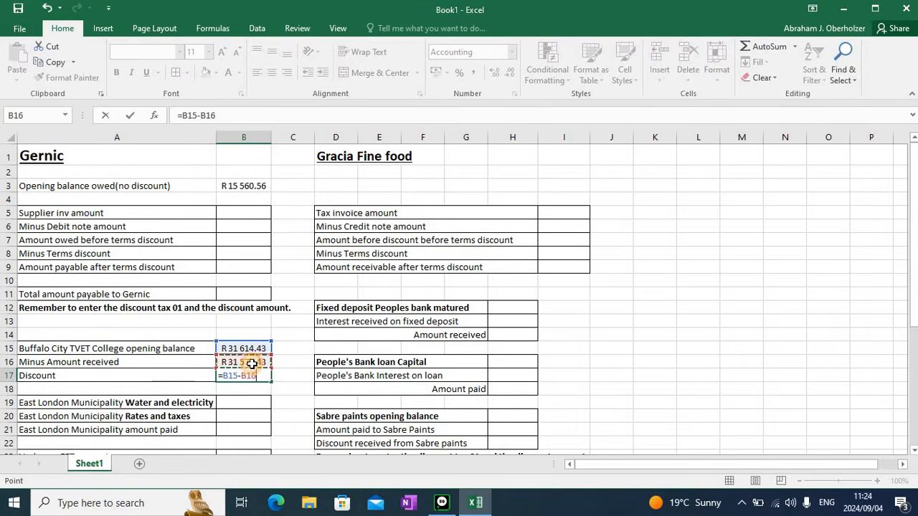
{"action": "key", "text": "Return"}
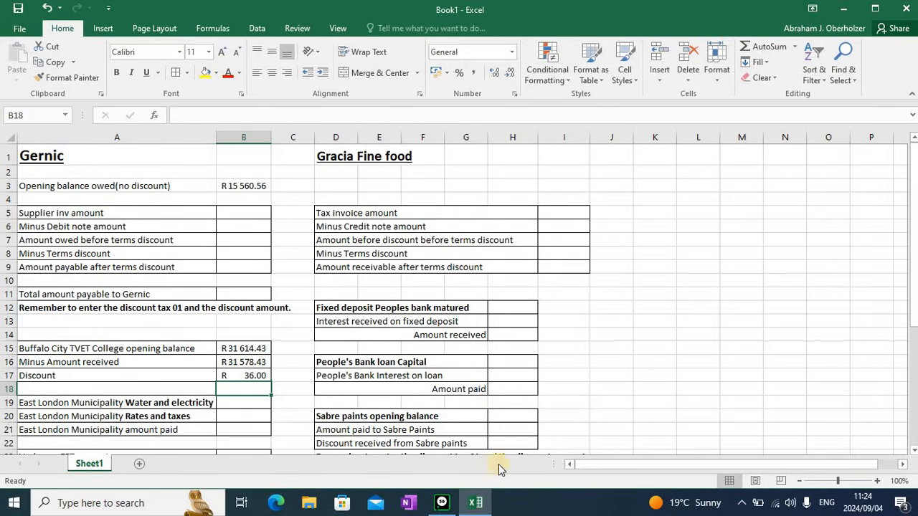
Return to the cash book and give the third receipt discount tax code 01 and a discount of 36
{"action": "mouse_move", "coordinate": [441, 504]}
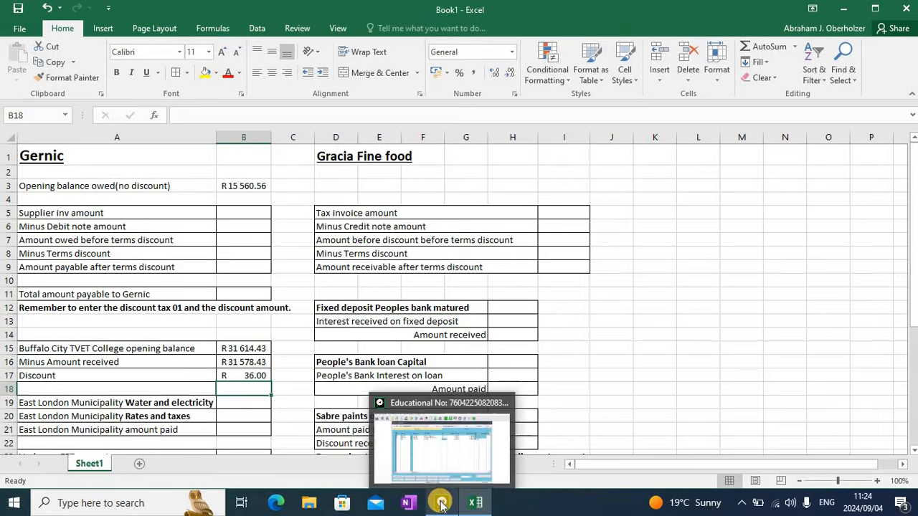
{"action": "left_click", "coordinate": [441, 504]}
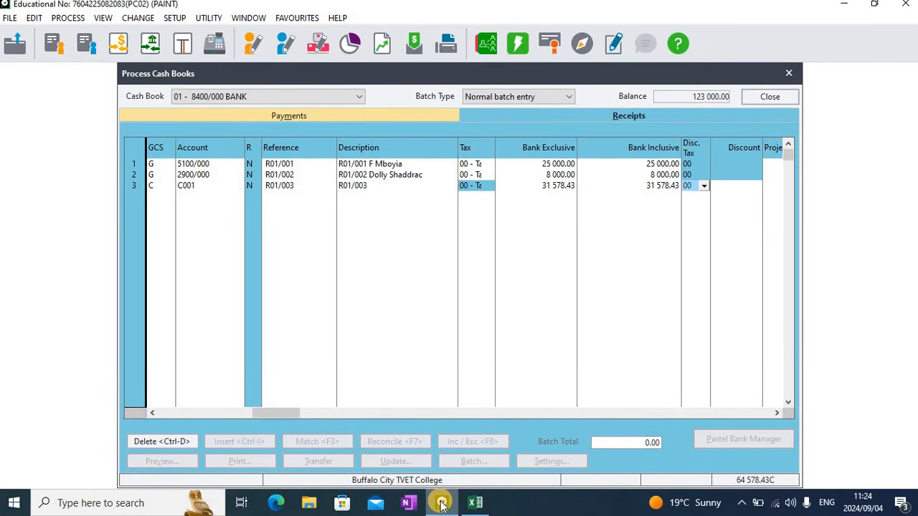
{"action": "key", "text": "Tab"}
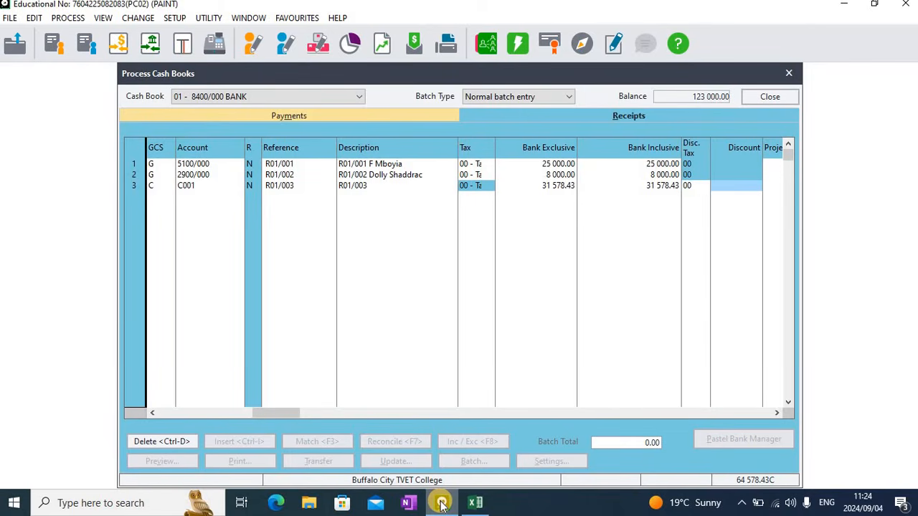
{"action": "key", "text": "shift+Tab"}
{"action": "type", "text": "01"}
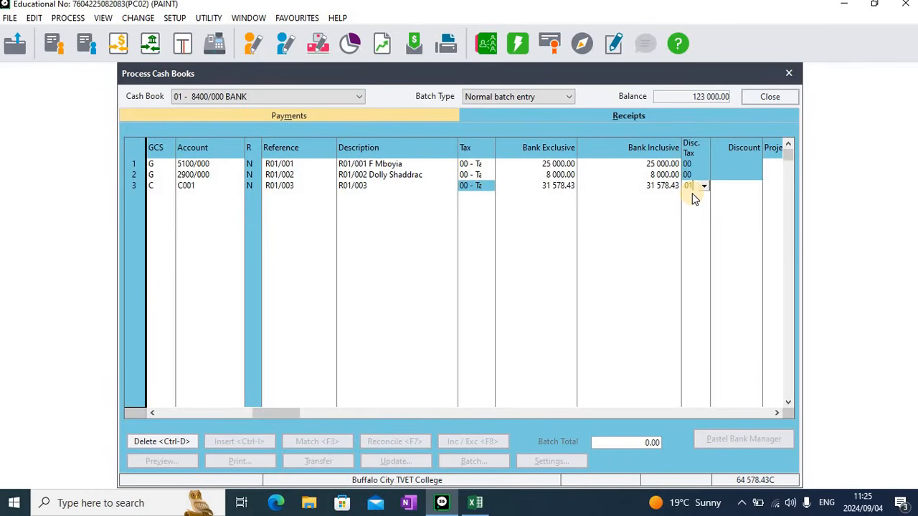
{"action": "key", "text": "Tab"}
{"action": "type", "text": "36"}
{"action": "key", "text": "Tab"}
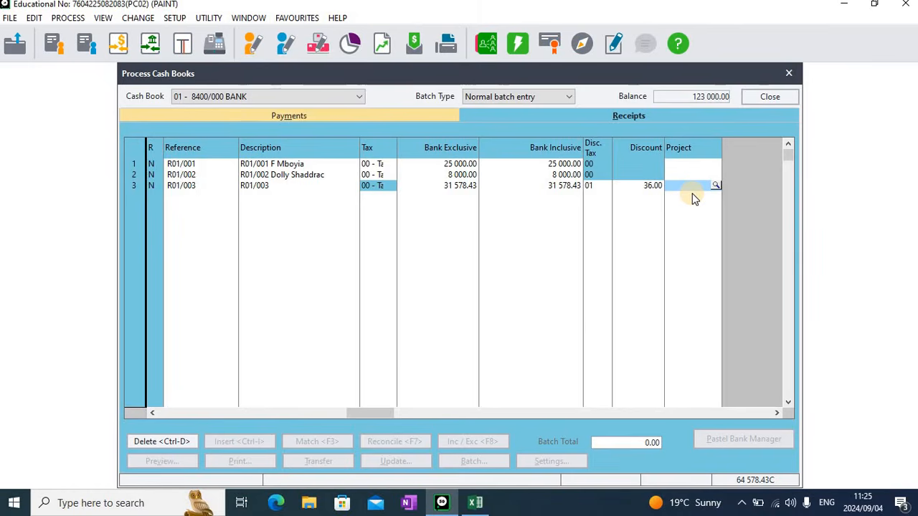
Start a fourth receipt line dated 15/03/2024 as a general ledger entry and open the ledger account lookup
{"action": "key", "text": "Tab"}
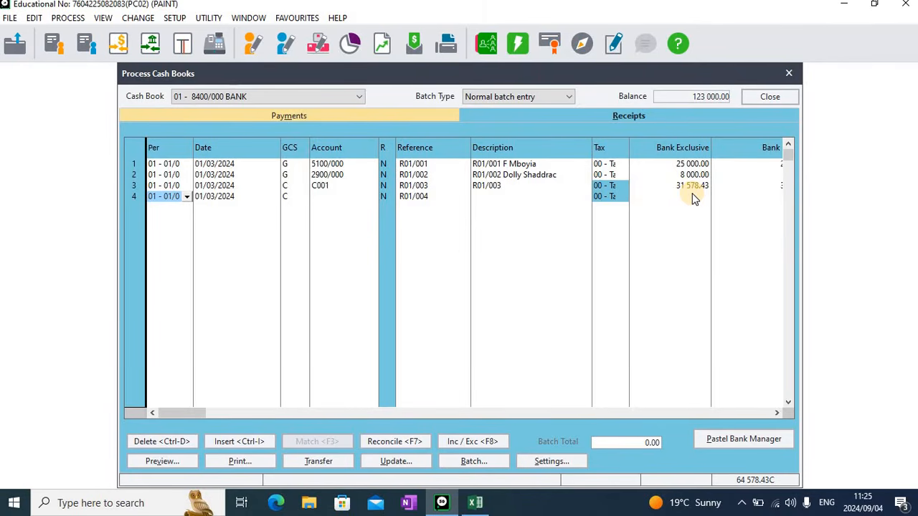
{"action": "key", "text": "Tab"}
{"action": "type", "text": "15"}
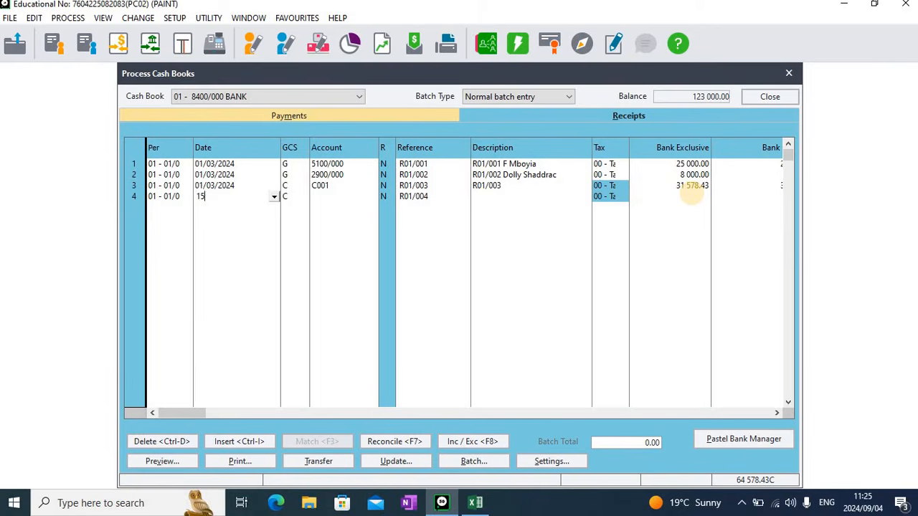
{"action": "key", "text": "Tab"}
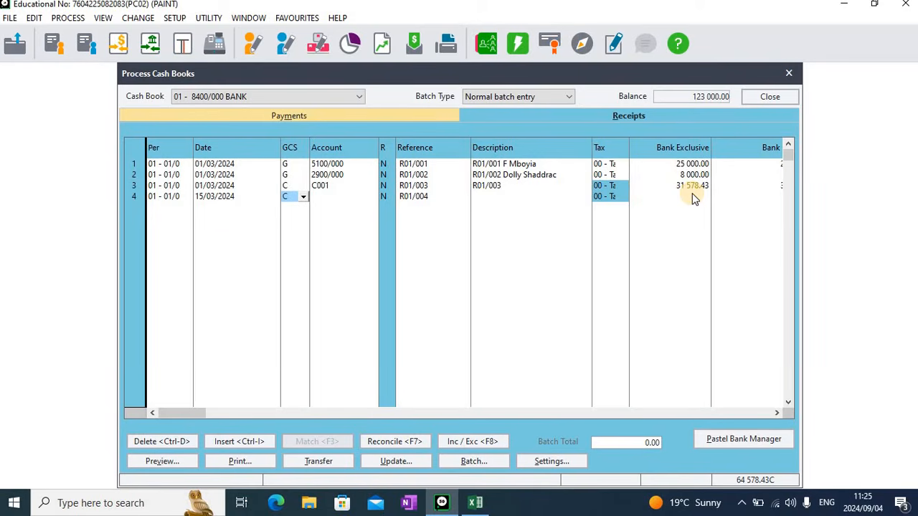
{"action": "type", "text": "G"}
{"action": "key", "text": "Tab"}
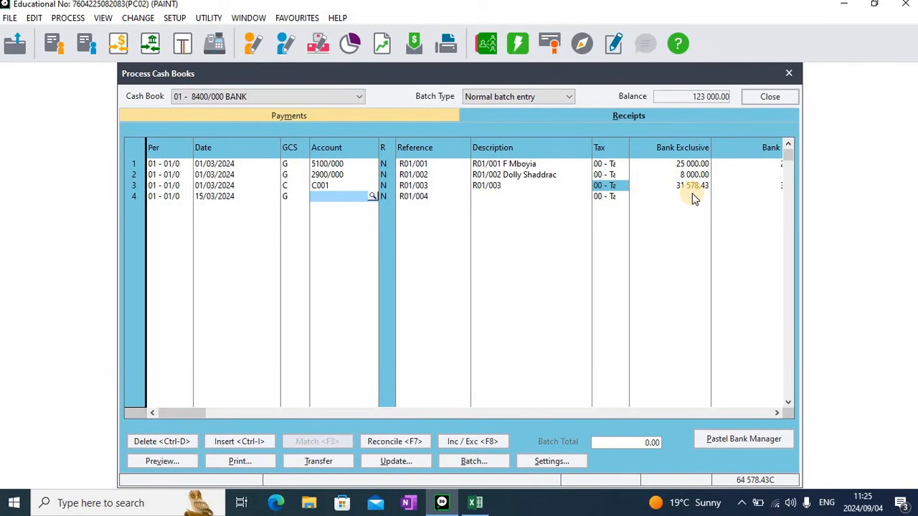
{"action": "key", "text": "Return"}
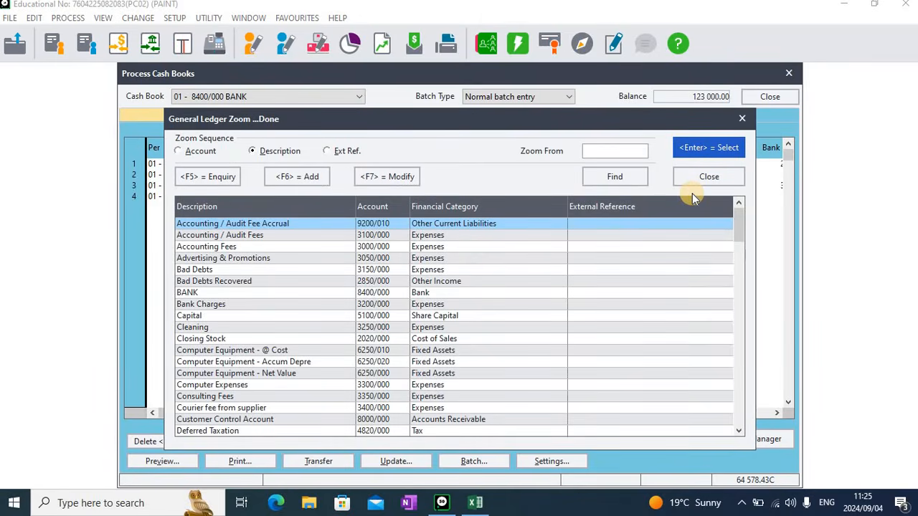
Switch to the worksheet, enter 25000 for the matured Peoples bank fixed deposit in H12, and widen column H to fit
{"action": "left_click", "coordinate": [473, 505]}
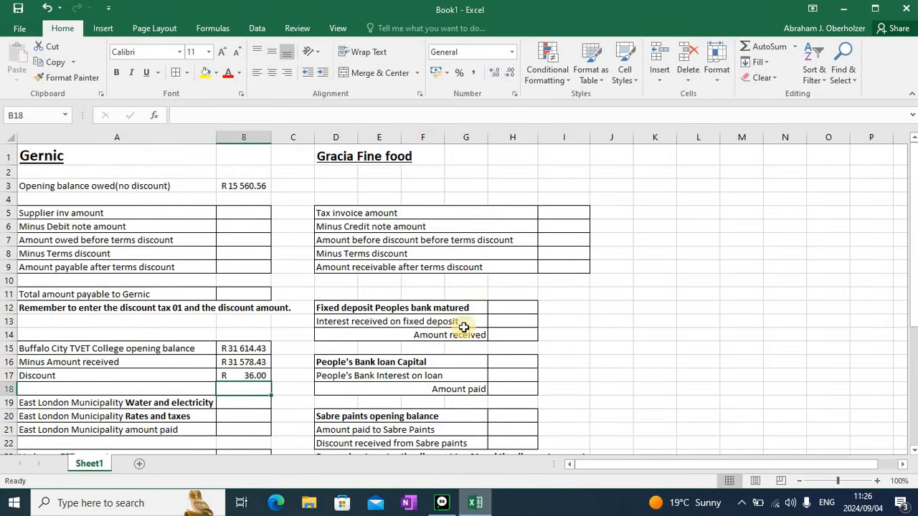
{"action": "left_click", "coordinate": [503, 306]}
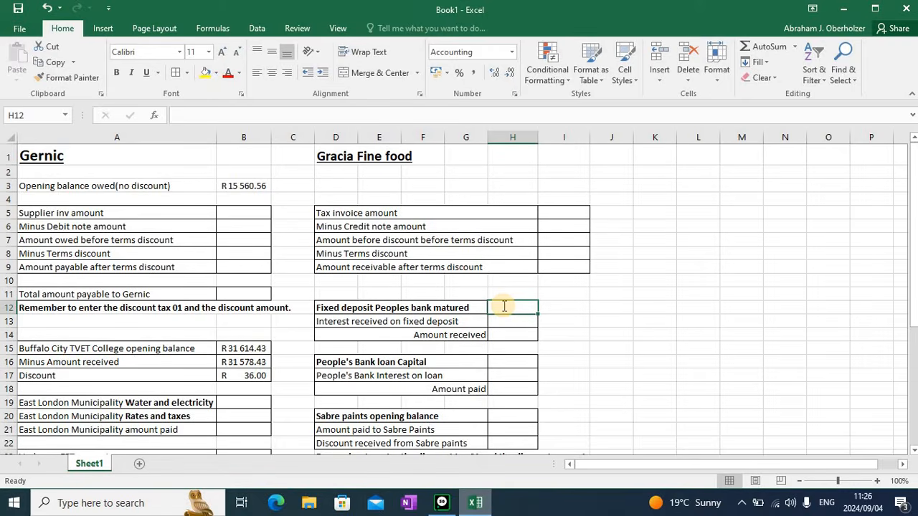
{"action": "type", "text": "25000"}
{"action": "key", "text": "Return"}
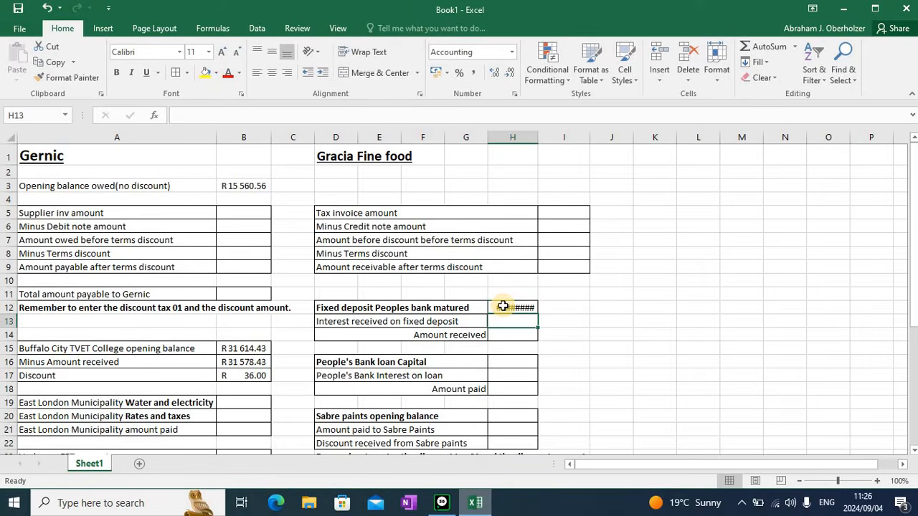
{"action": "double_click", "coordinate": [538, 137]}
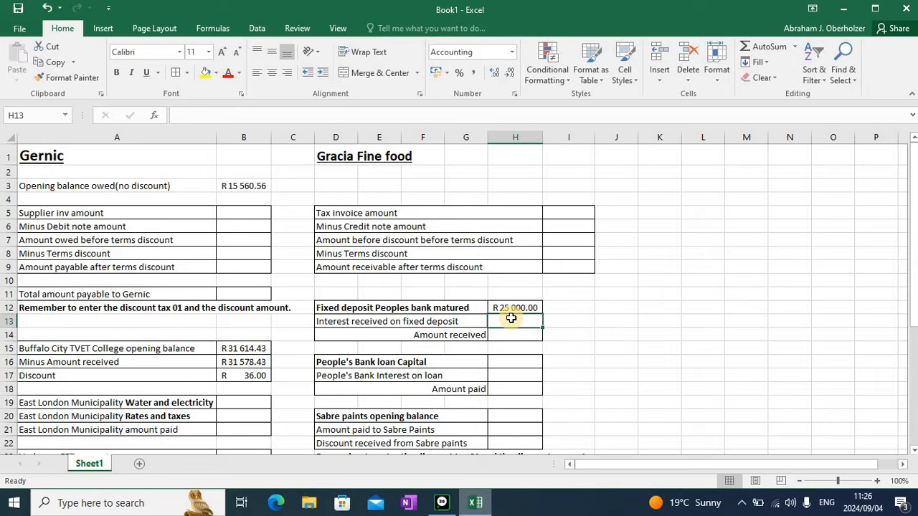
Enter 26750 as the fixed deposit amount received in H14
{"action": "key", "text": "Return"}
{"action": "type", "text": "26 "}
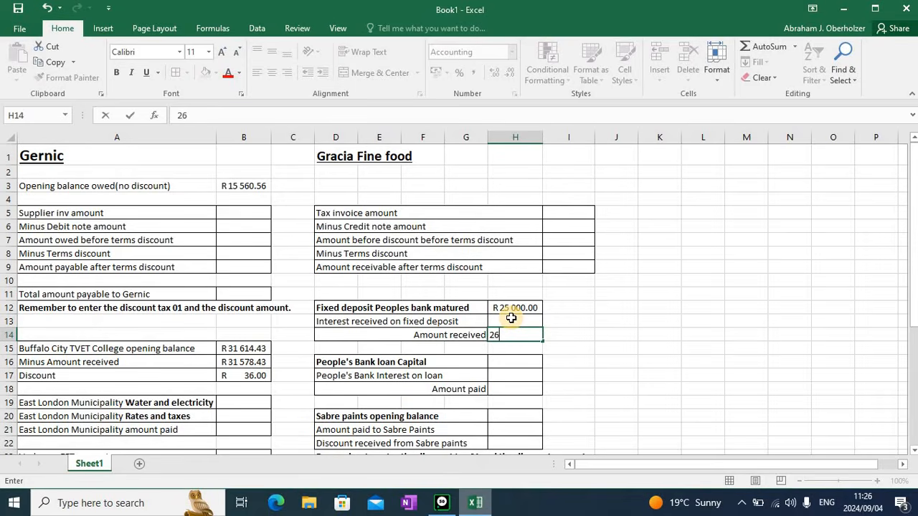
{"action": "type", "text": "750"}
{"action": "key", "text": "Return"}
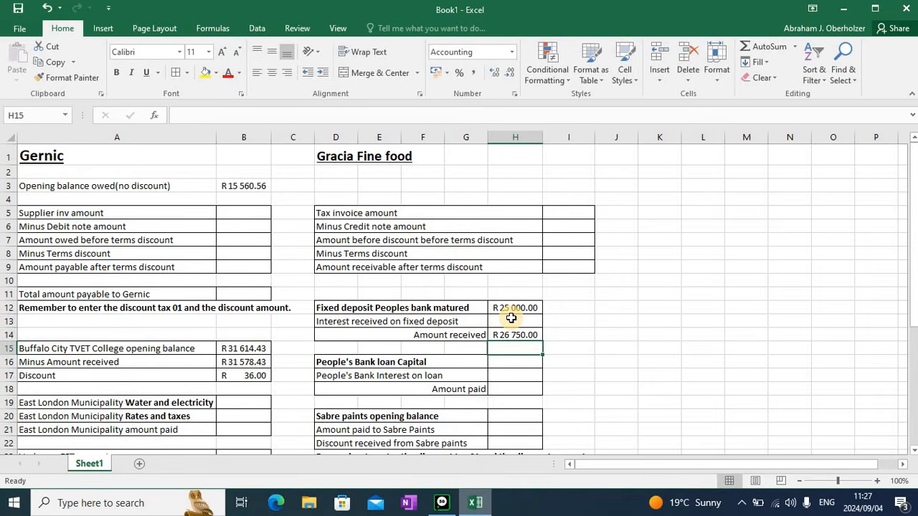
Calculate the interest received on the fixed deposit in H13 as the amount received minus the deposit (=H14-H12)
{"action": "left_click", "coordinate": [513, 319]}
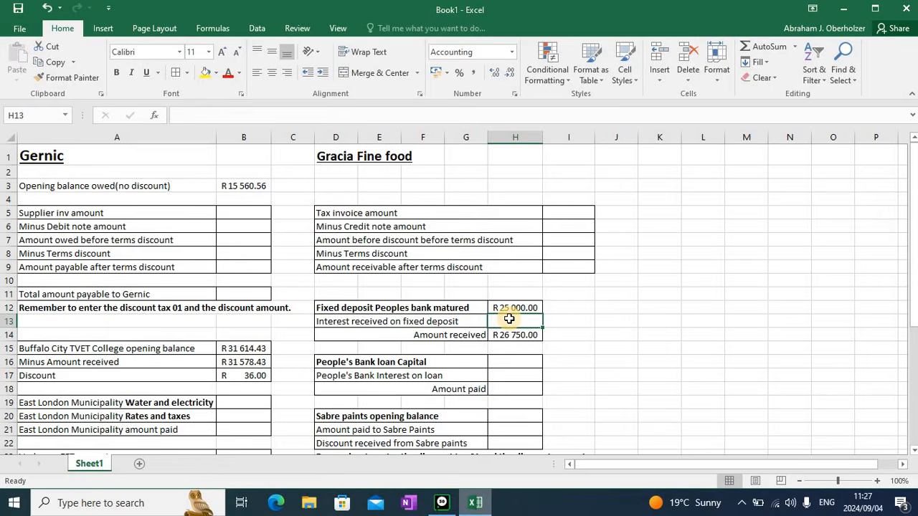
{"action": "type", "text": "="}
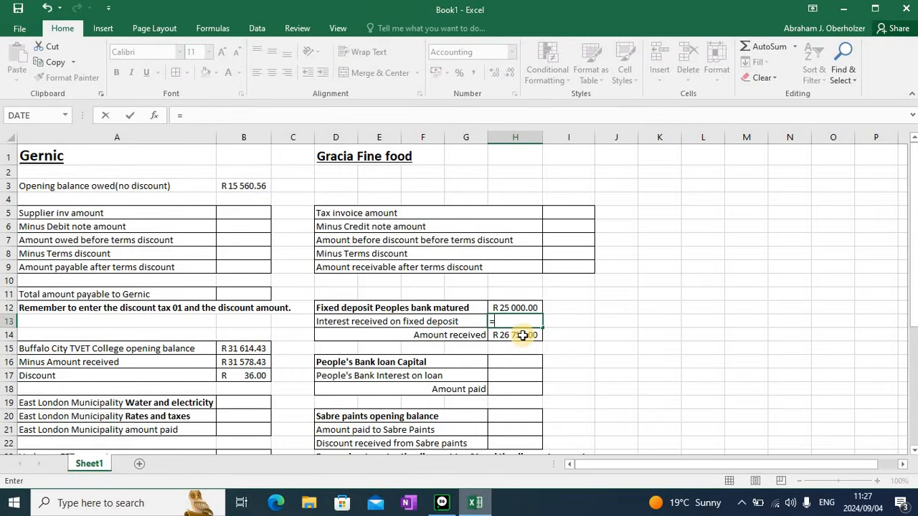
{"action": "left_click", "coordinate": [522, 335]}
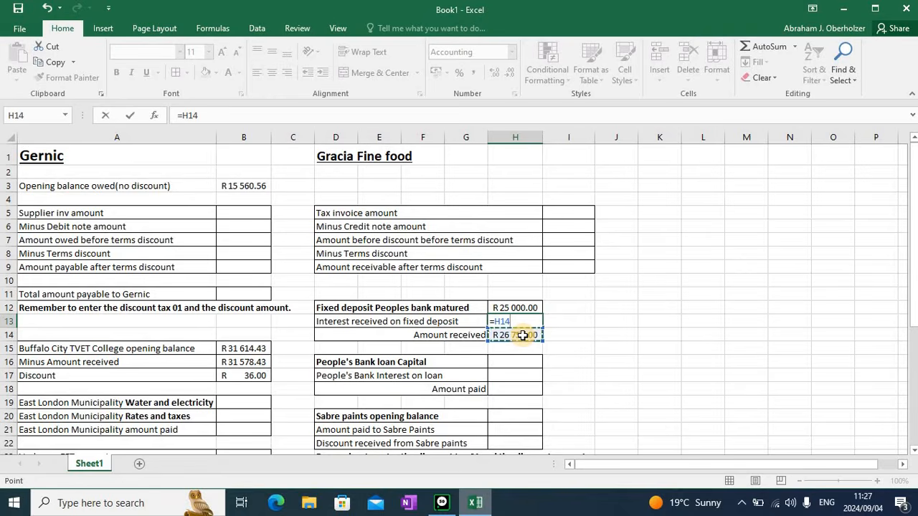
{"action": "type", "text": "-"}
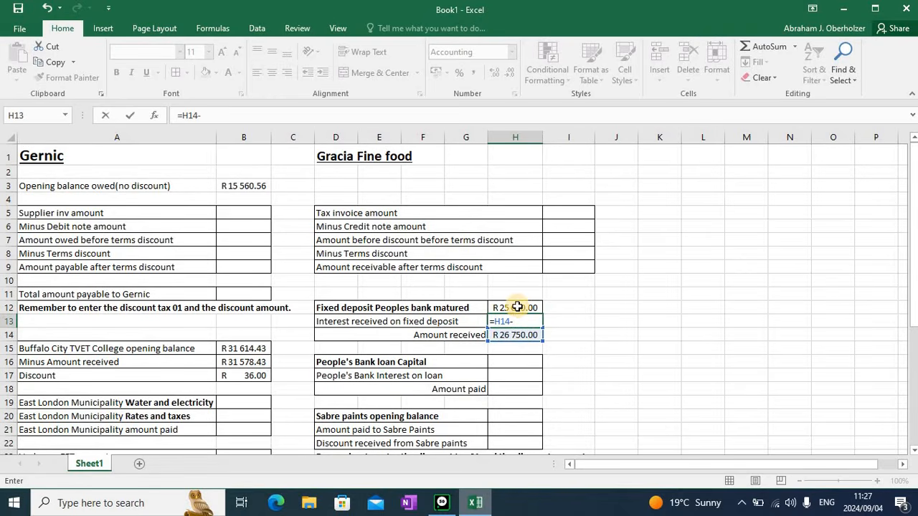
{"action": "left_click", "coordinate": [517, 306]}
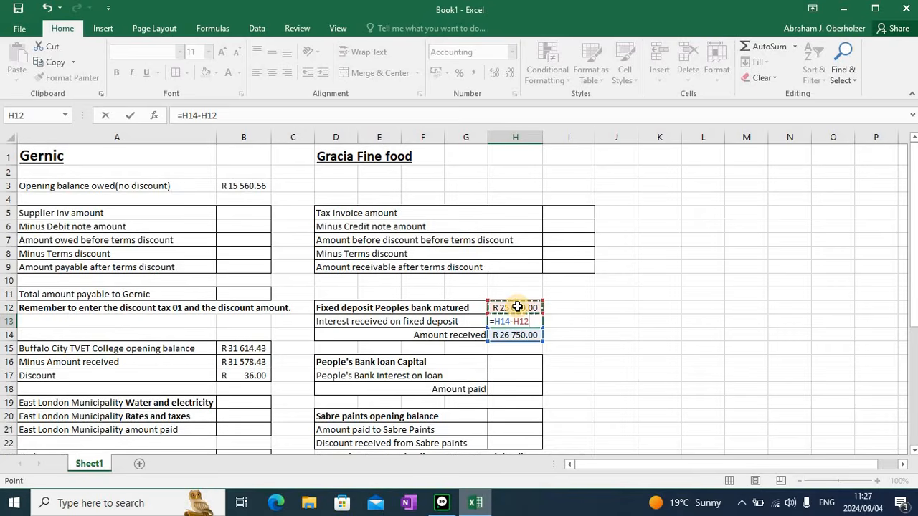
{"action": "key", "text": "Return"}
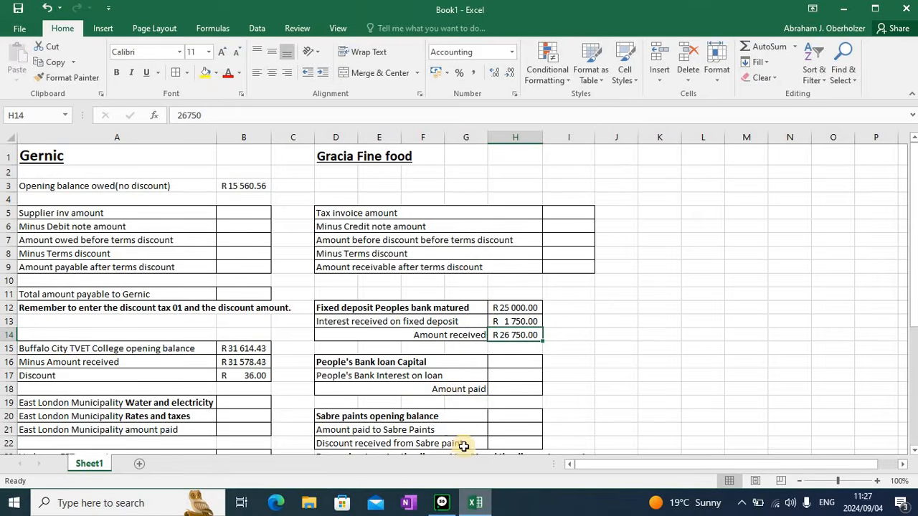
Return to the cash book and select the Fixed Deposit: Volkskas Bank (2.7%) account for the fourth receipt line
{"action": "left_click", "coordinate": [443, 505]}
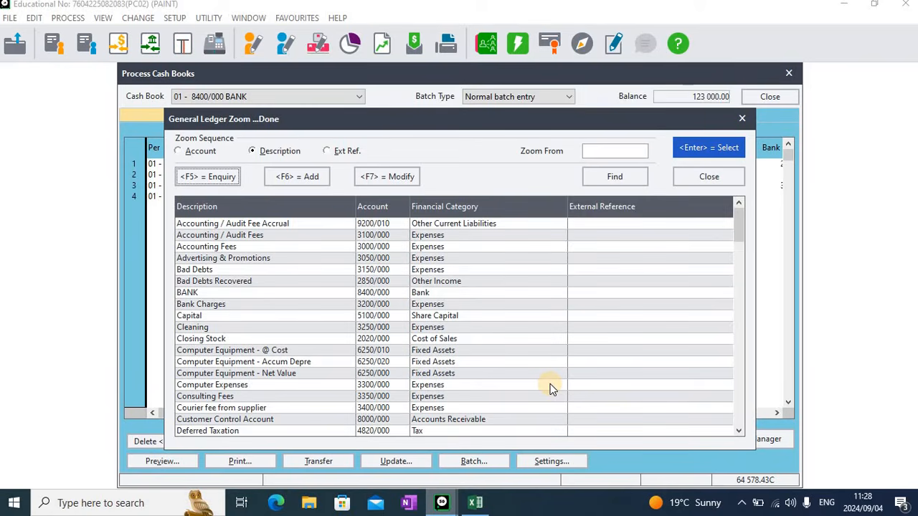
{"action": "type", "text": "fix"}
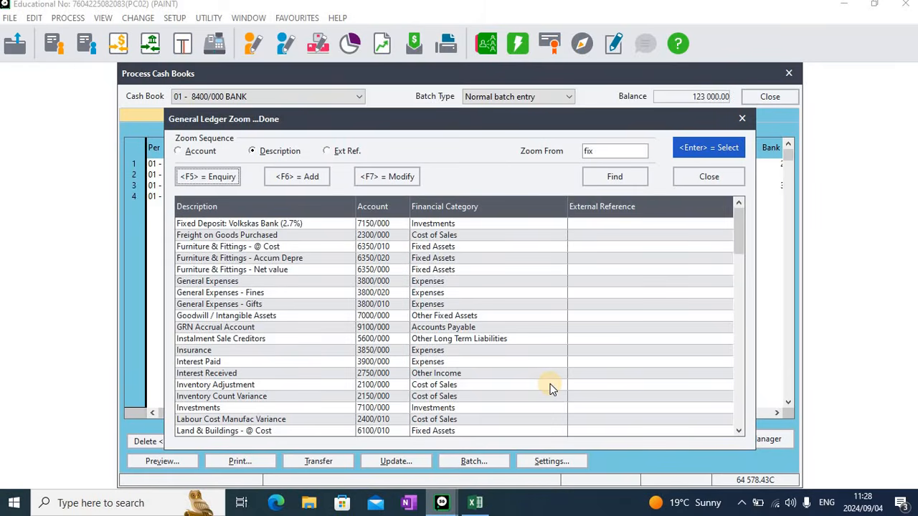
{"action": "left_click", "coordinate": [310, 228]}
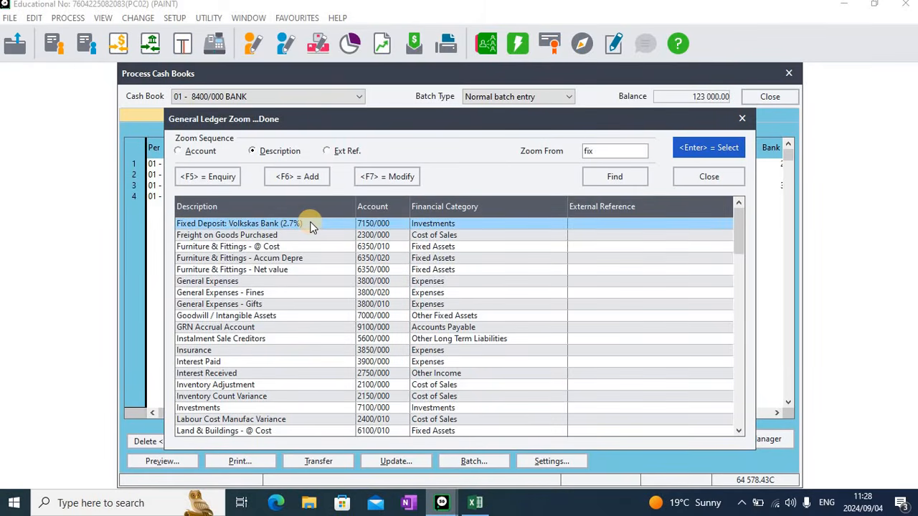
{"action": "double_click", "coordinate": [311, 226]}
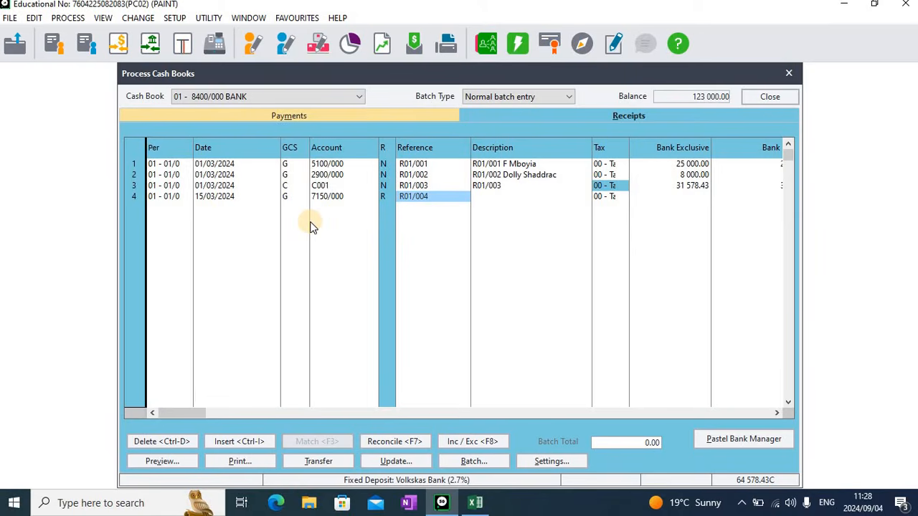
Enter R01/004 as the fourth receipt's description
{"action": "key", "text": "Return"}
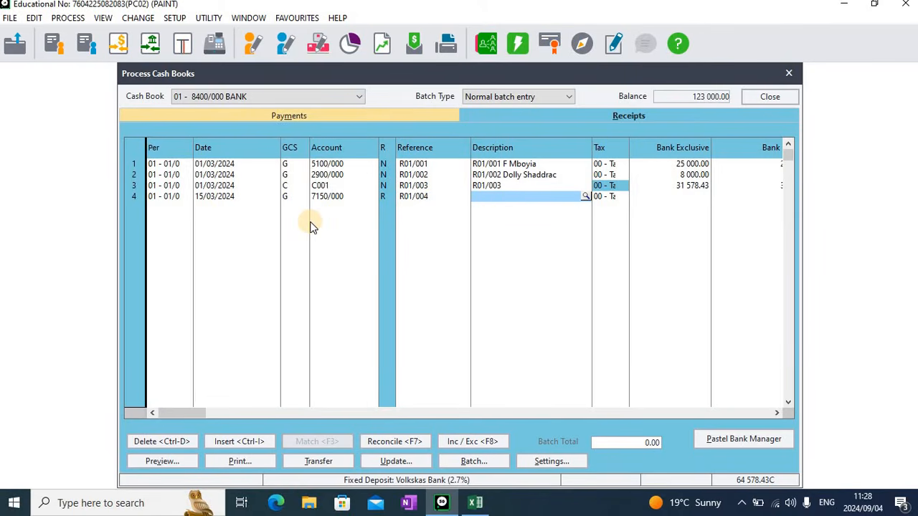
{"action": "type", "text": "r"}
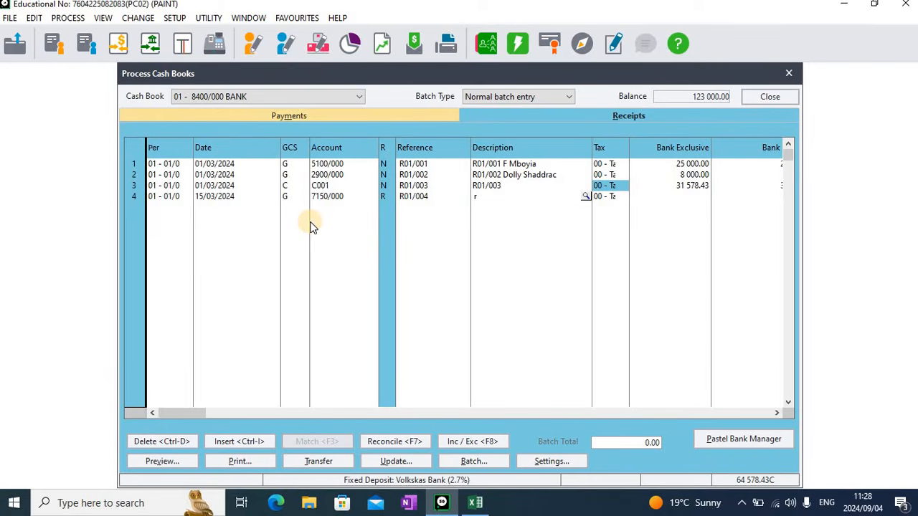
{"action": "type", "text": "0"}
{"action": "key", "text": "BackSpace"}
{"action": "key", "text": "BackSpace"}
{"action": "type", "text": "R01/004"}
{"action": "key", "text": "Tab"}
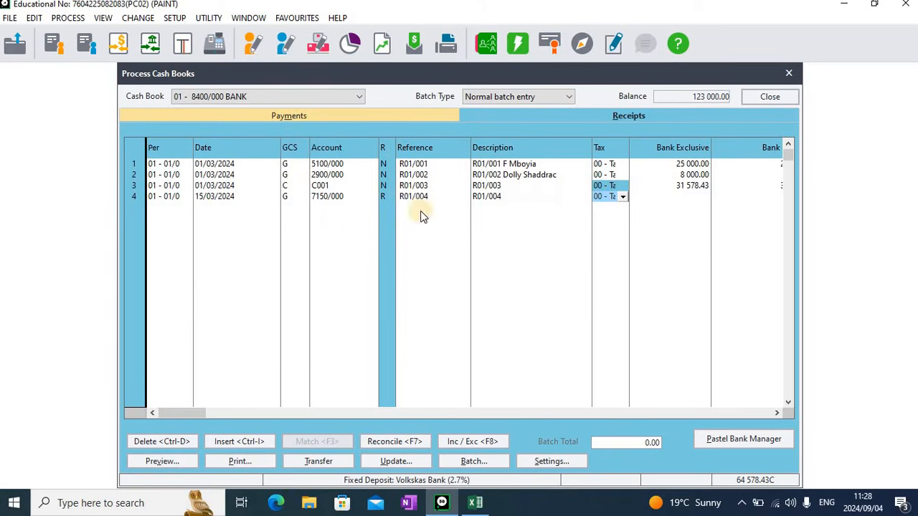
Extend the fourth receipt's description with "Peoples Bank Fix dep matured"
{"action": "left_click", "coordinate": [511, 197]}
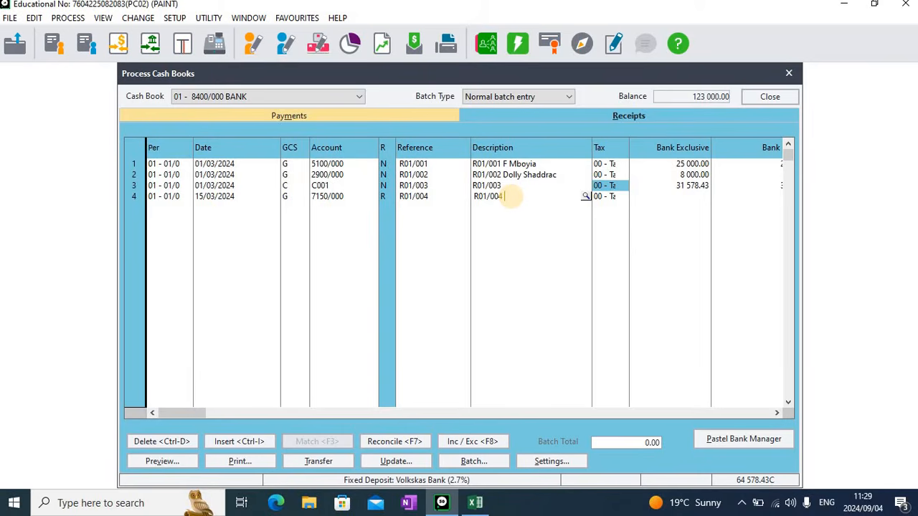
{"action": "type", "text": "Peoples Bank Fix dep mat"}
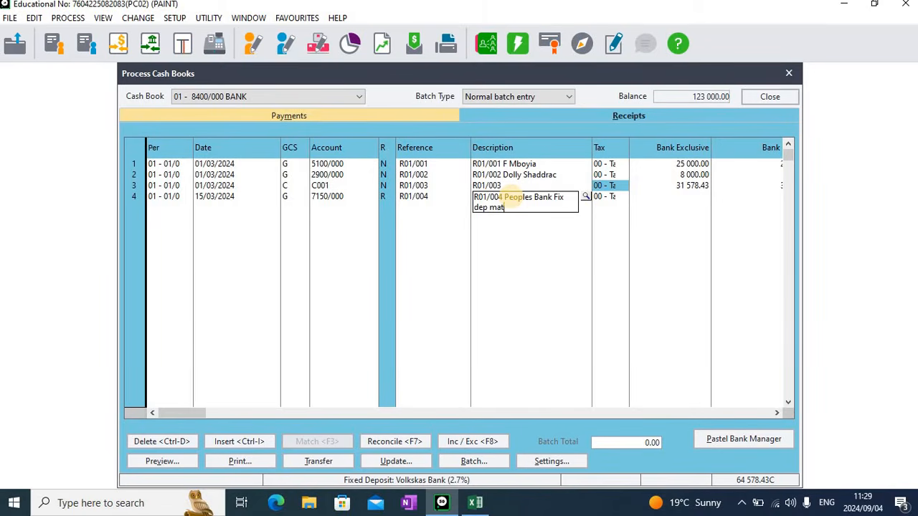
{"action": "type", "text": "ured"}
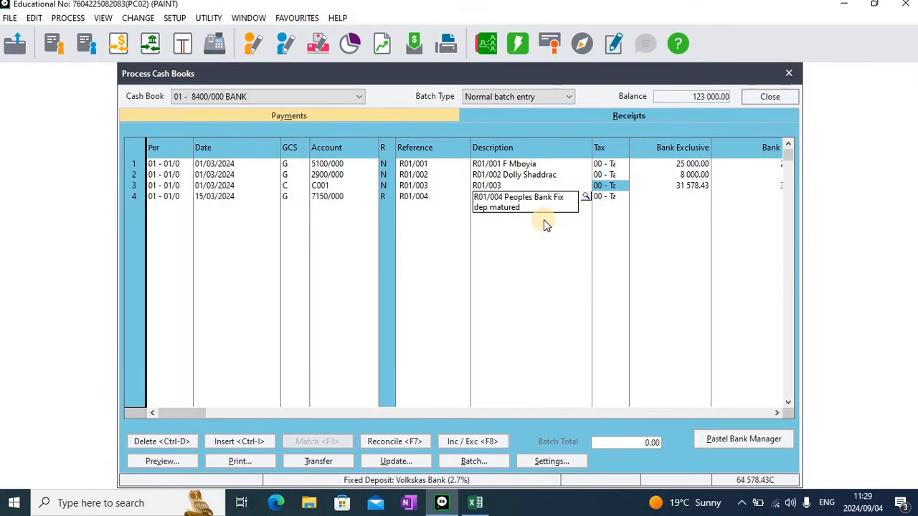
{"action": "key", "text": "Tab"}
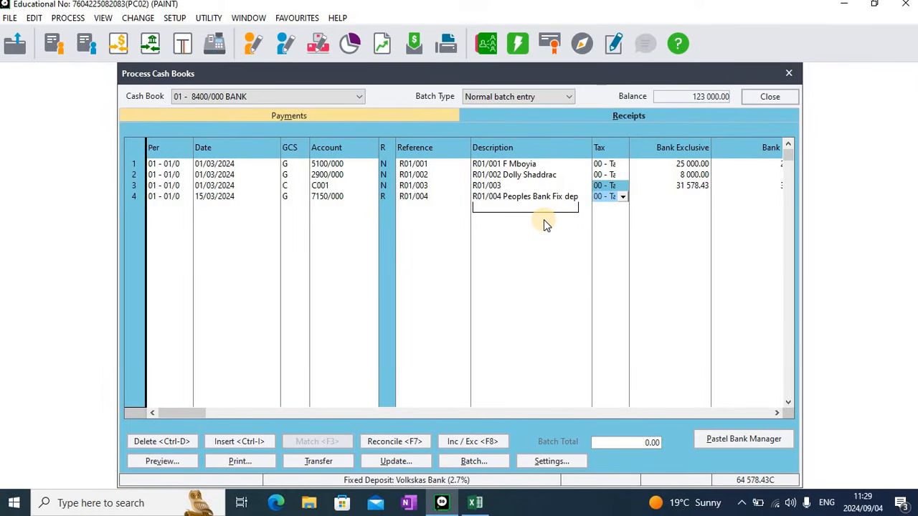
Enter 25000 as the fourth receipt's bank inclusive amount and complete the line
{"action": "key", "text": "Tab"}
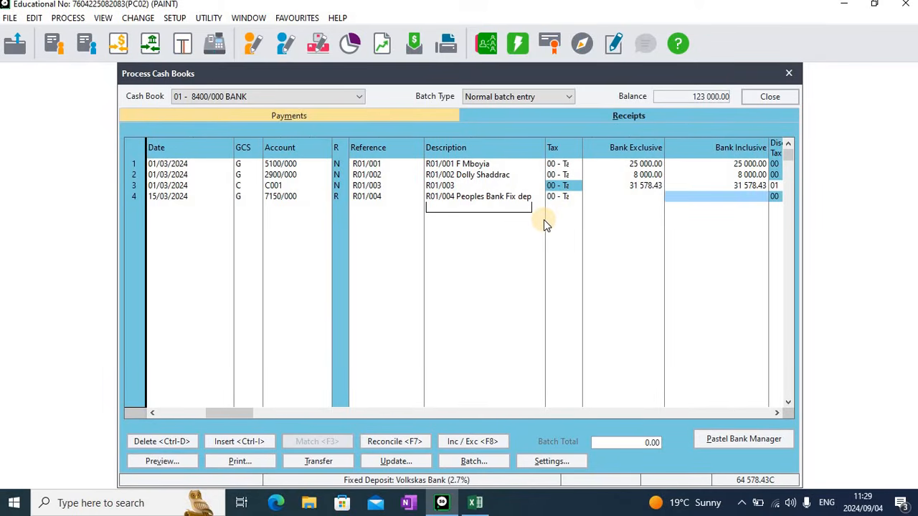
{"action": "type", "text": "25000"}
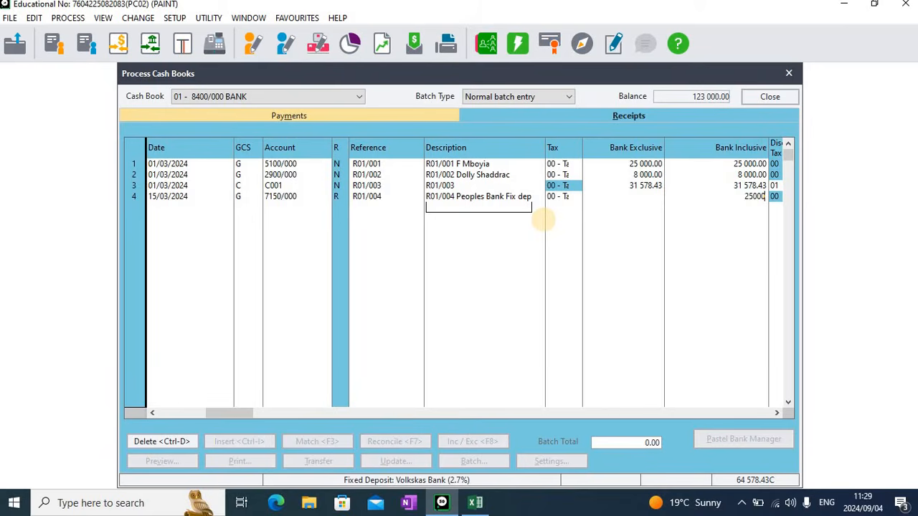
{"action": "key", "text": "Tab"}
Move to the fifth receipt line's account and search the ledger account lookup for "int"
{"action": "key", "text": "Tab"}
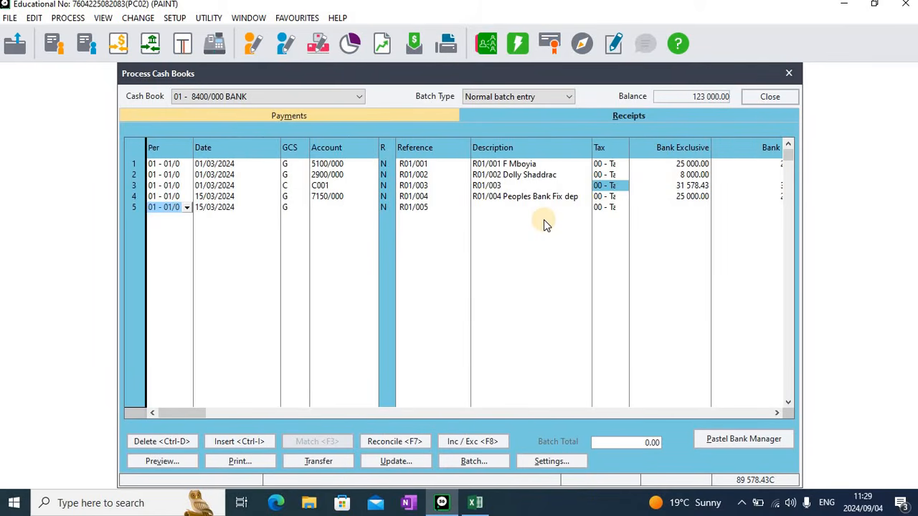
{"action": "key", "text": "Tab"}
{"action": "key", "text": "Tab"}
{"action": "key", "text": "Tab"}
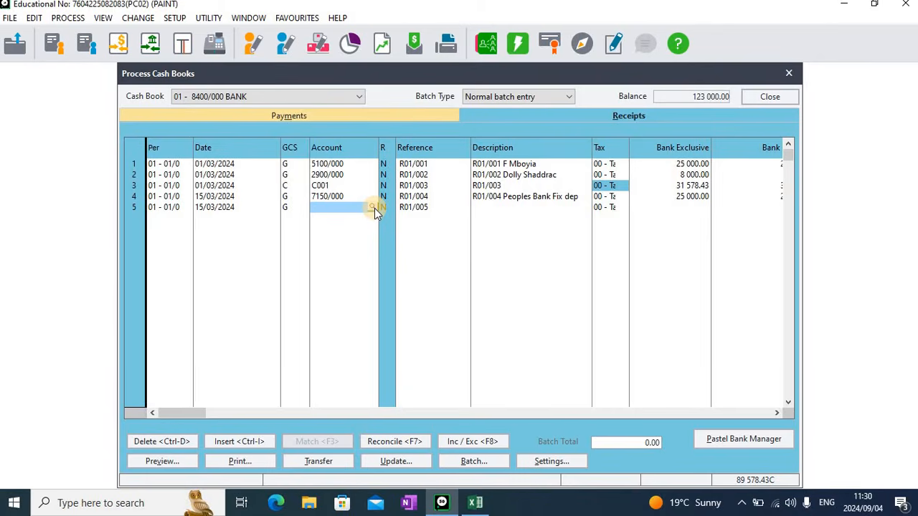
{"action": "left_click", "coordinate": [374, 208]}
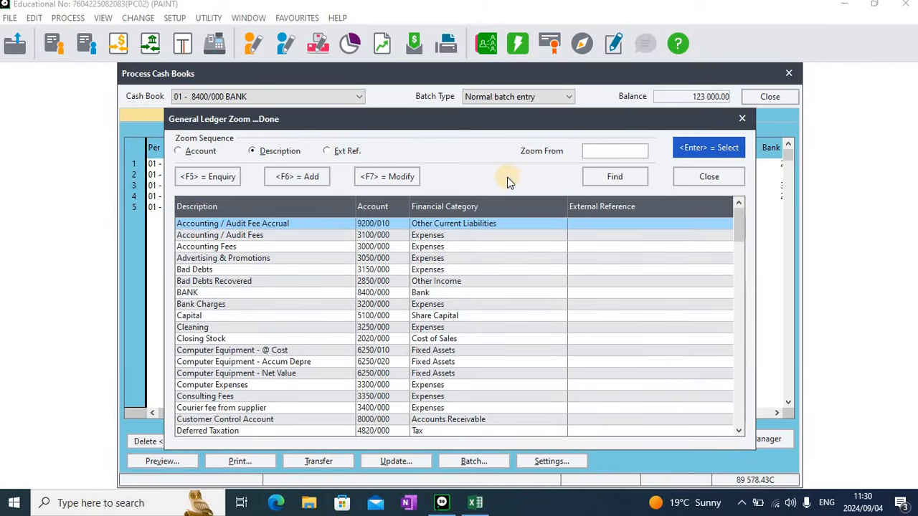
{"action": "left_click", "coordinate": [586, 155]}
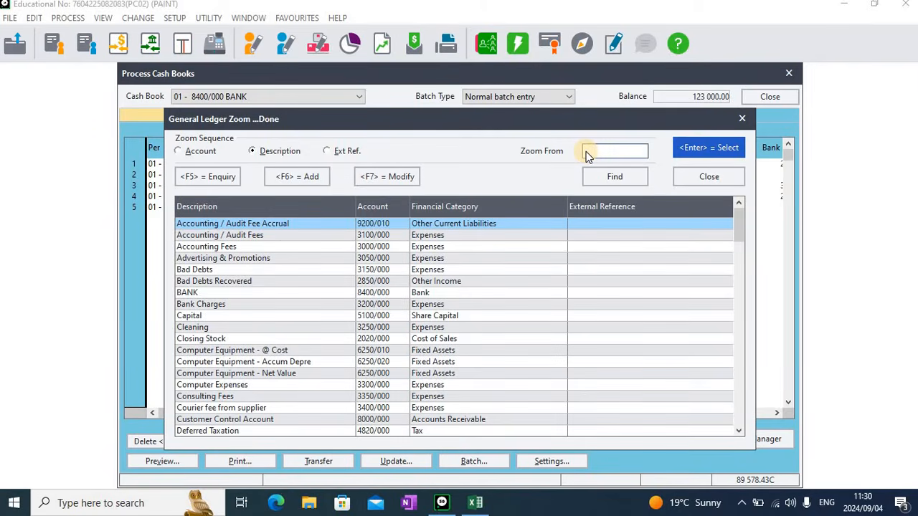
{"action": "type", "text": "int"}
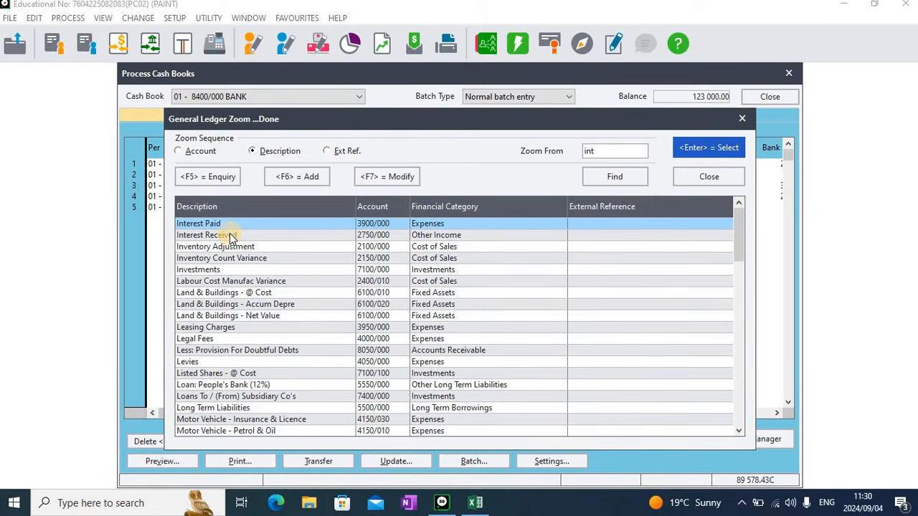
Add a new general ledger account 2950/000 with the description "Interest received on fixed deposit"
{"action": "left_click", "coordinate": [310, 181]}
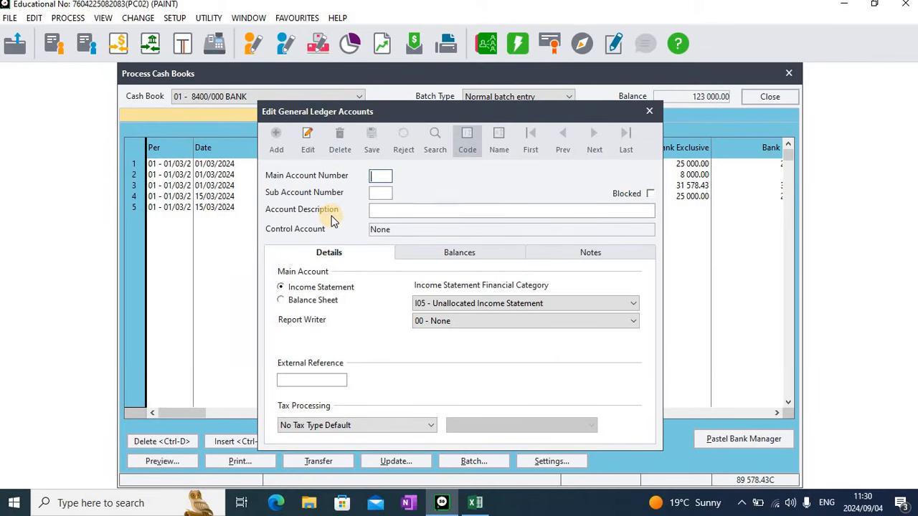
{"action": "type", "text": "2950"}
{"action": "key", "text": "Tab"}
{"action": "key", "text": "Tab"}
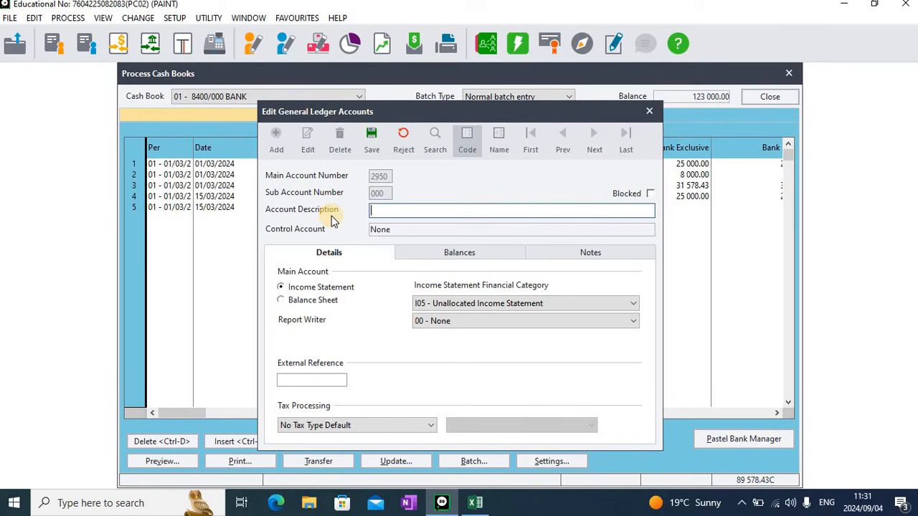
{"action": "type", "text": "Interest received"}
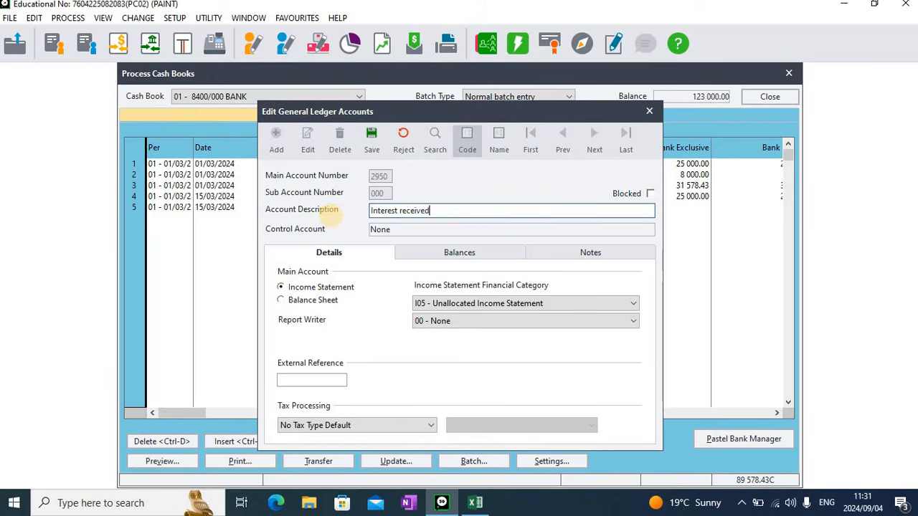
{"action": "type", "text": " on fixed deposit"}
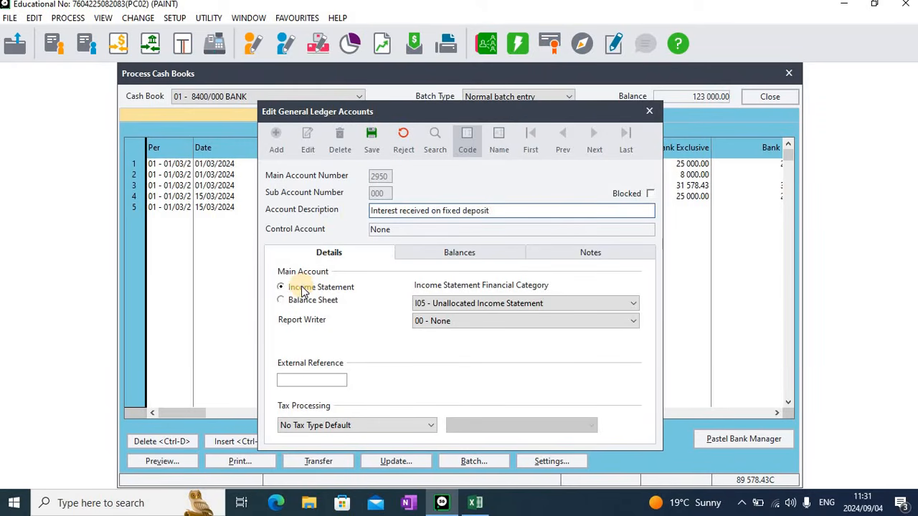
Set the new account's financial category to I20 - Other Income and report writer to 20 - Other Income, then save it
{"action": "left_click", "coordinate": [556, 304]}
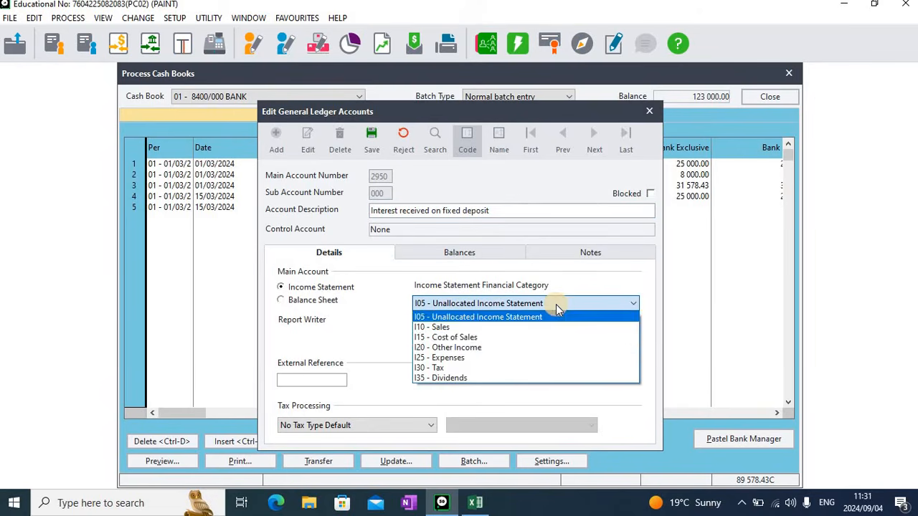
{"action": "left_click", "coordinate": [482, 348]}
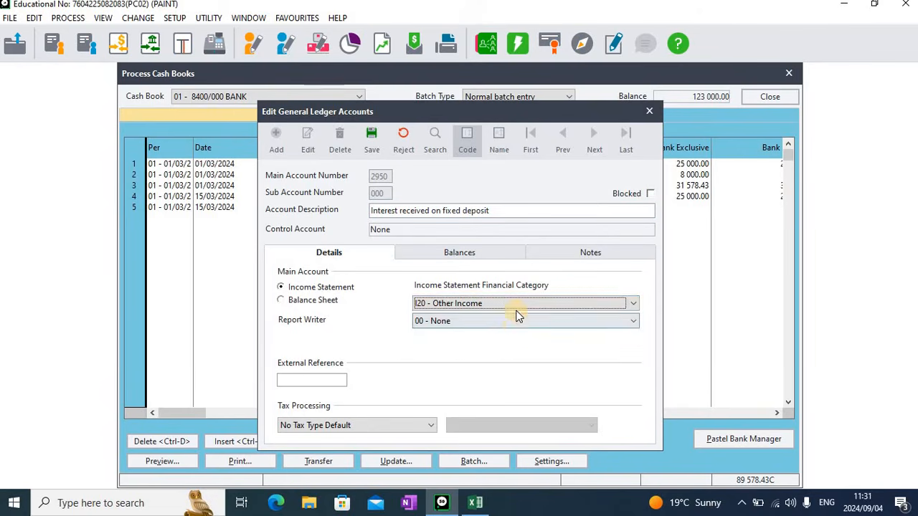
{"action": "left_click", "coordinate": [509, 322]}
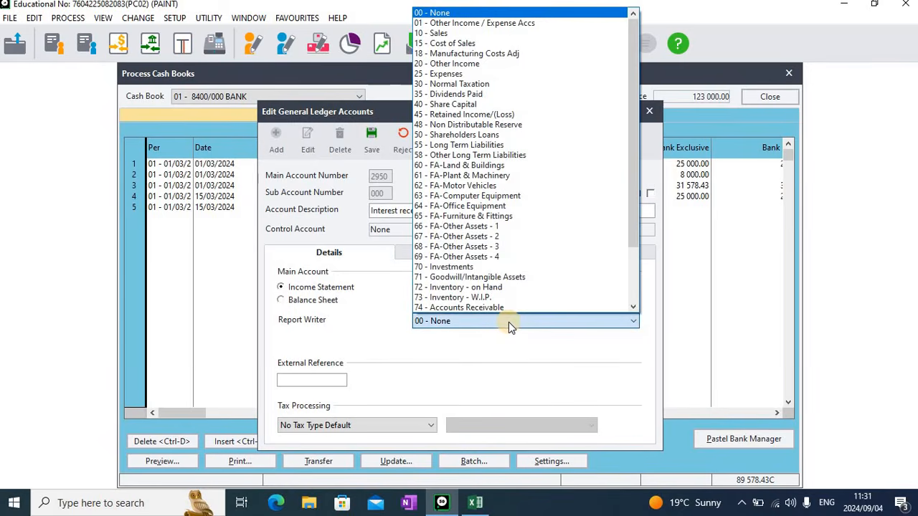
{"action": "left_click", "coordinate": [502, 64]}
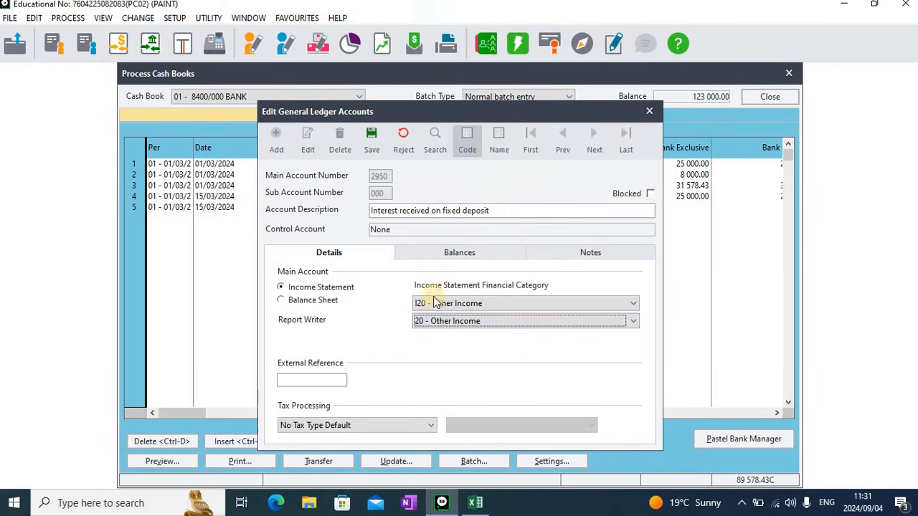
{"action": "left_click", "coordinate": [495, 215]}
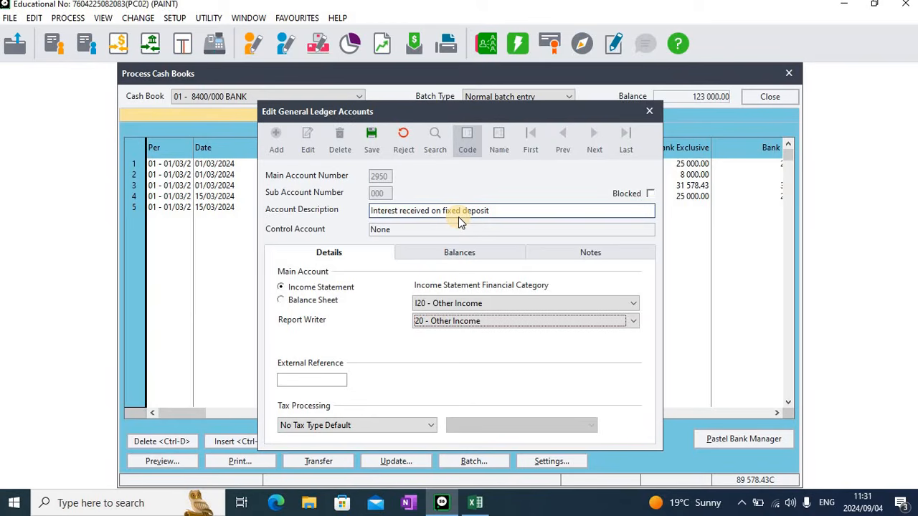
{"action": "left_click", "coordinate": [371, 140]}
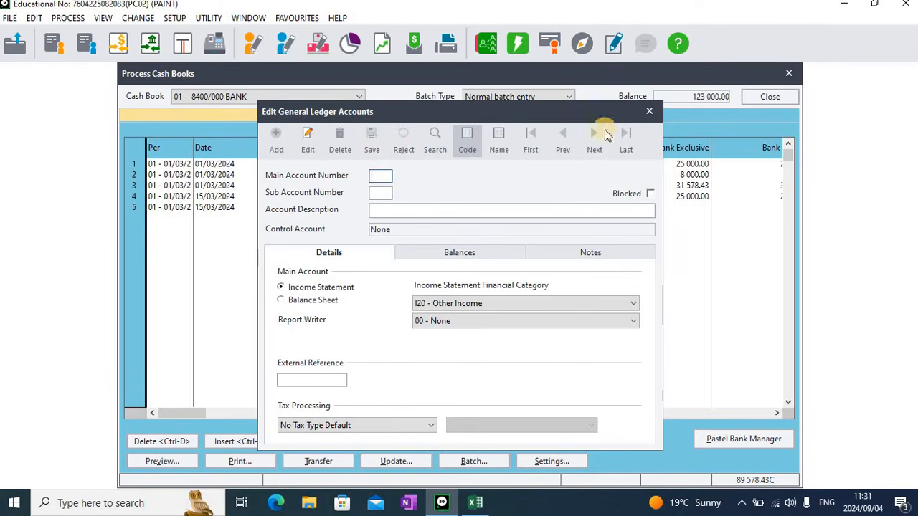
{"action": "left_click", "coordinate": [647, 112]}
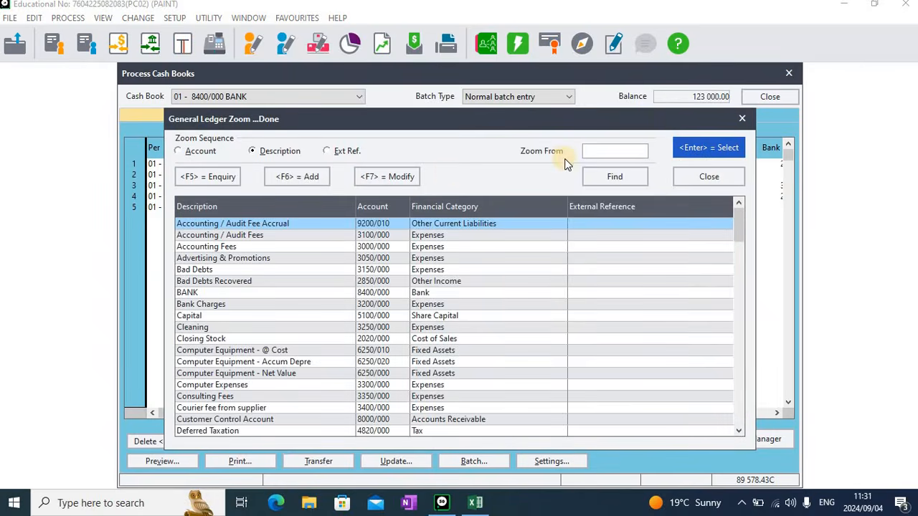
Search the ledger lookup for "int" and select Interest received on fixed deposit for the fifth receipt line
{"action": "left_click", "coordinate": [601, 152]}
{"action": "type", "text": "int"}
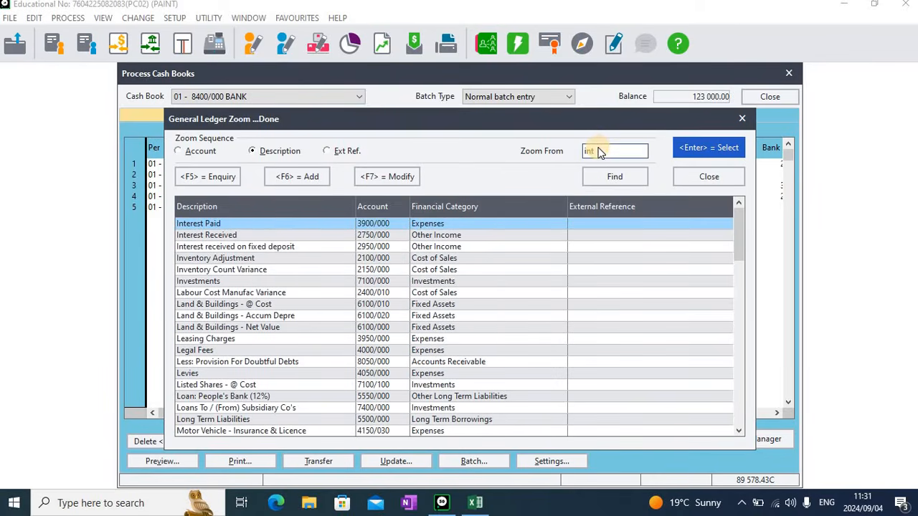
{"action": "left_click", "coordinate": [233, 248]}
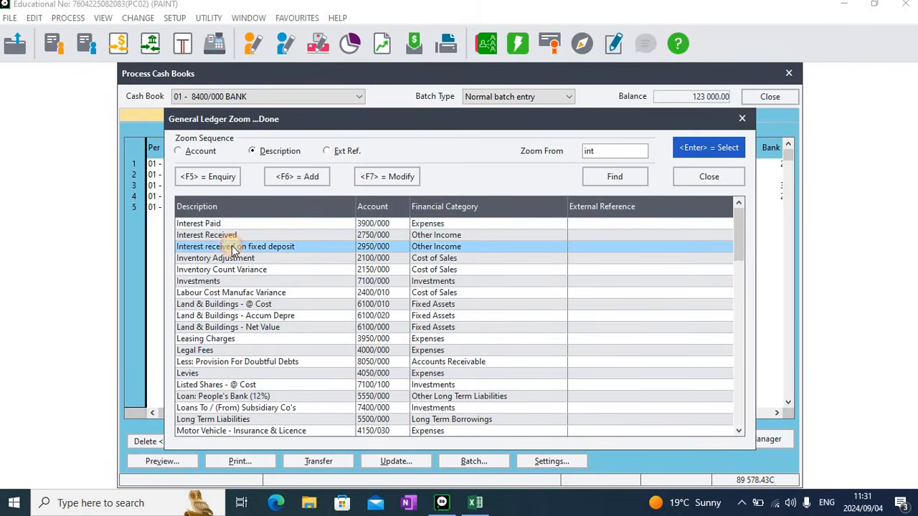
{"action": "double_click", "coordinate": [231, 247]}
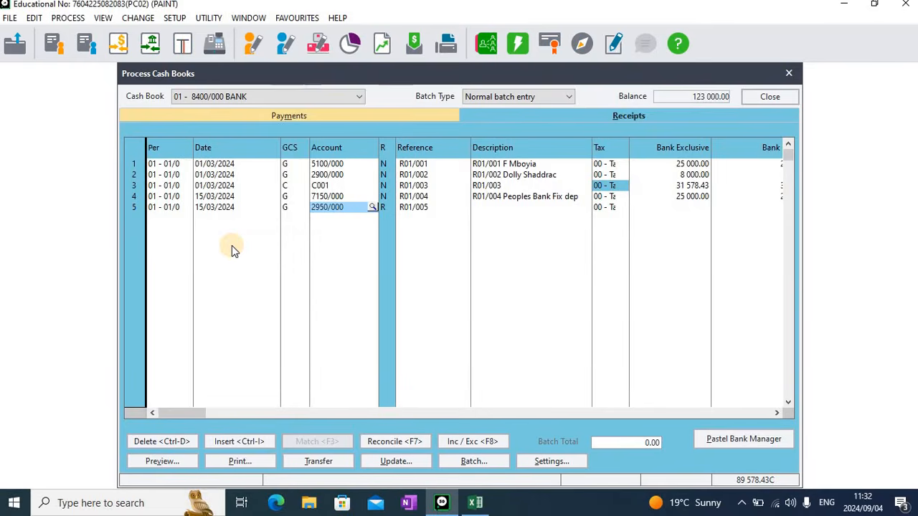
{"action": "key", "text": "Return"}
{"action": "key", "text": "Return"}
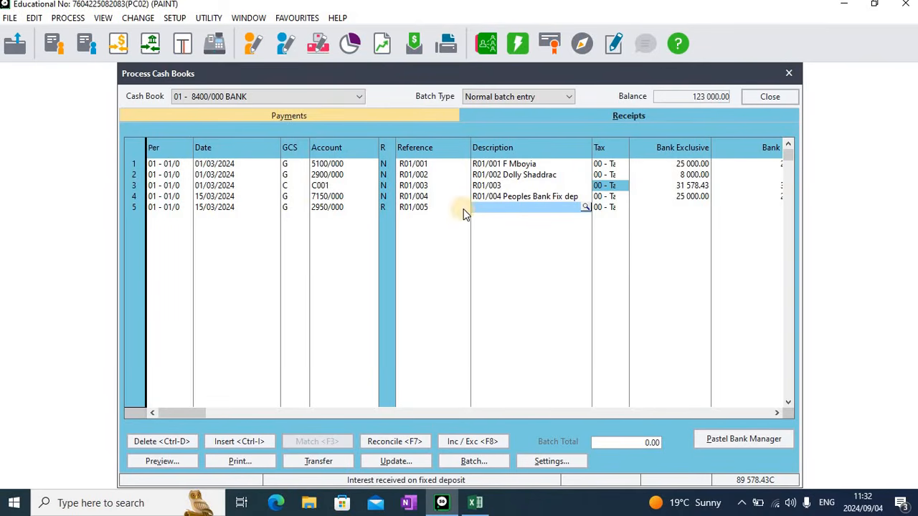
Set the fifth receipt's reference to R01/004 and its description to "R01/004 Int rec on Fix dep"
{"action": "left_click", "coordinate": [425, 207]}
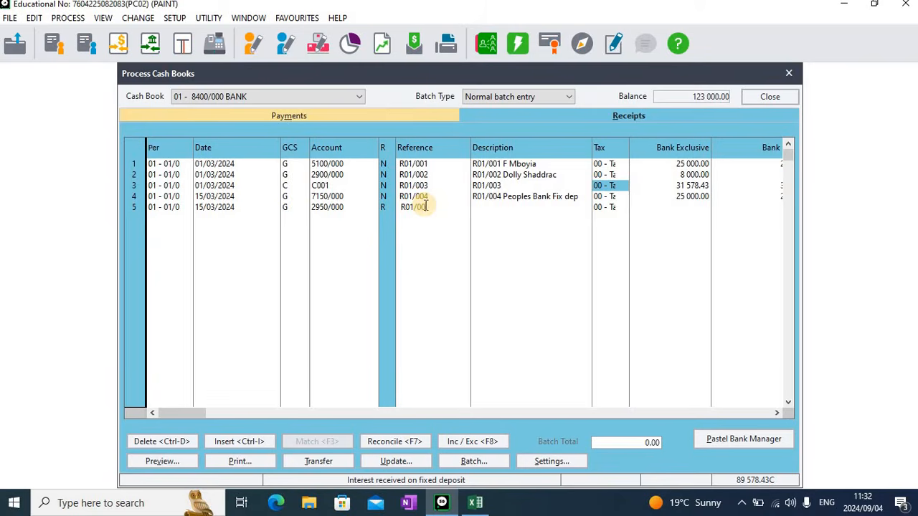
{"action": "left_click", "coordinate": [484, 215]}
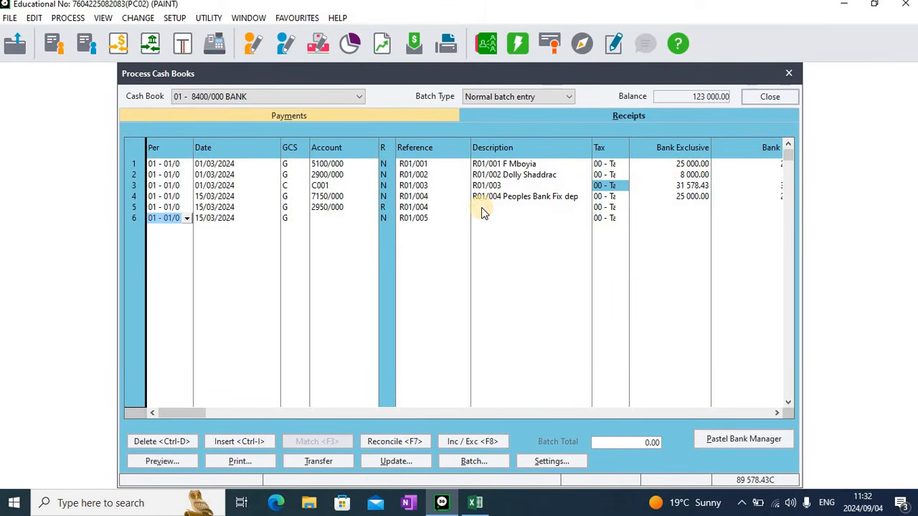
{"action": "left_click", "coordinate": [481, 208]}
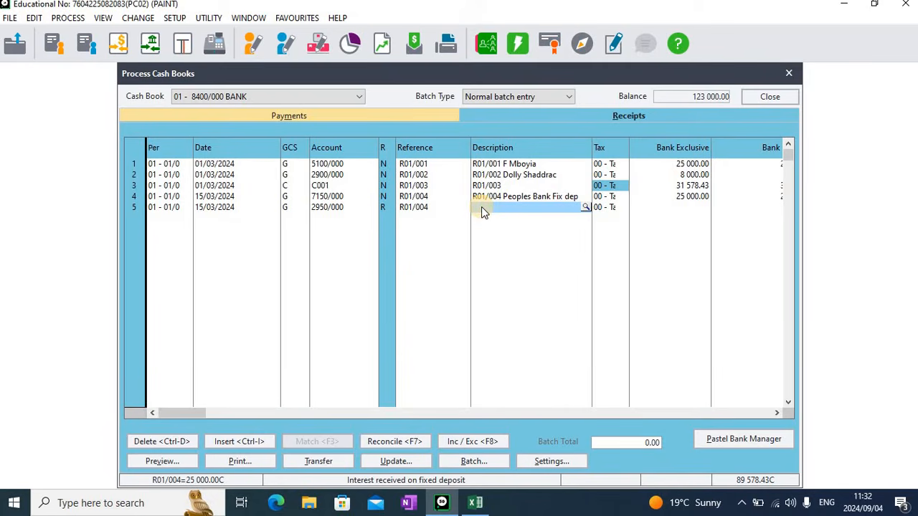
{"action": "type", "text": "R"}
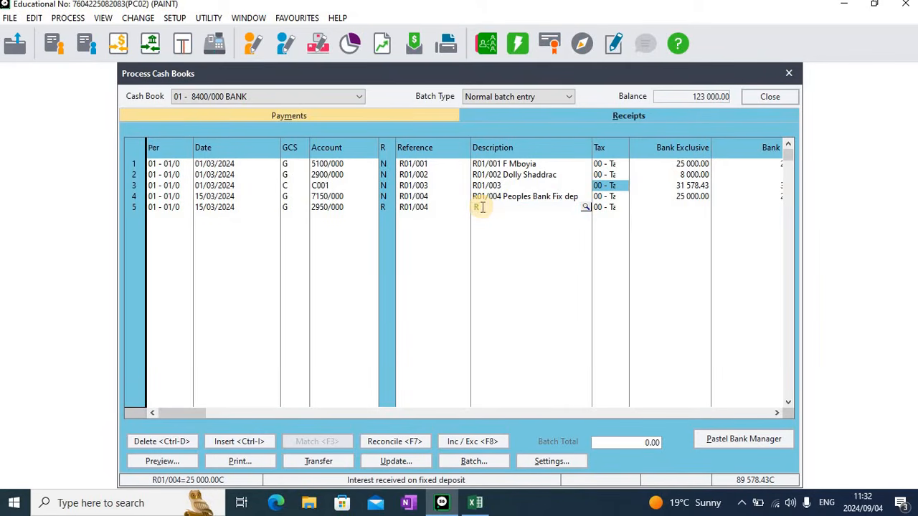
{"action": "type", "text": "01/004 Int rec on Fix de"}
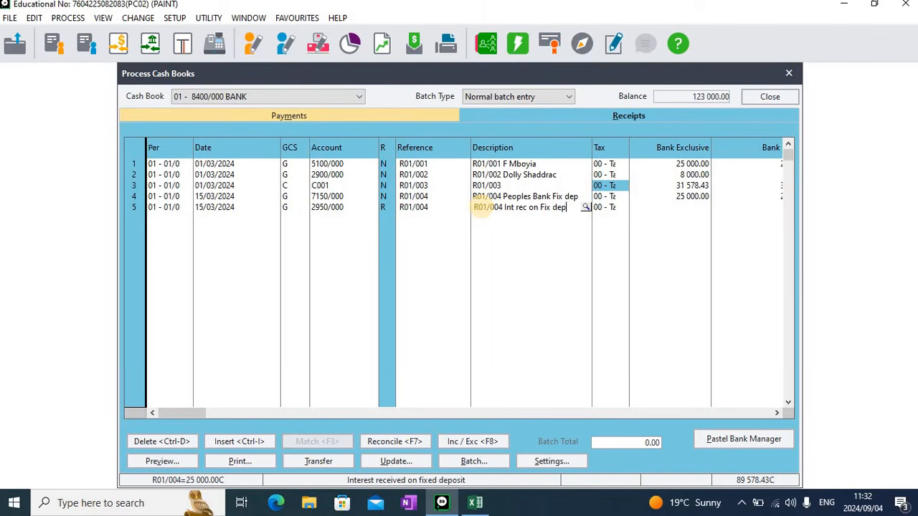
{"action": "type", "text": "p"}
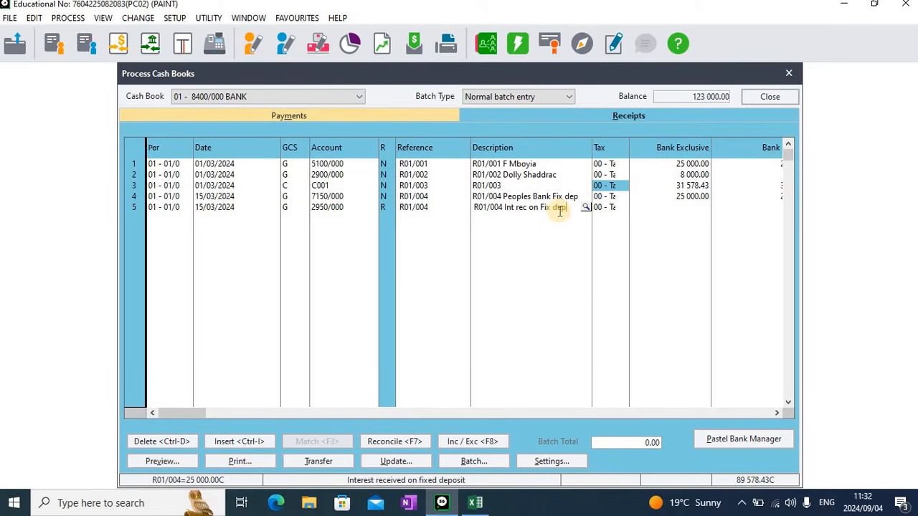
Enter 1750 as the fifth receipt's bank inclusive amount and complete the line
{"action": "key", "text": "Tab"}
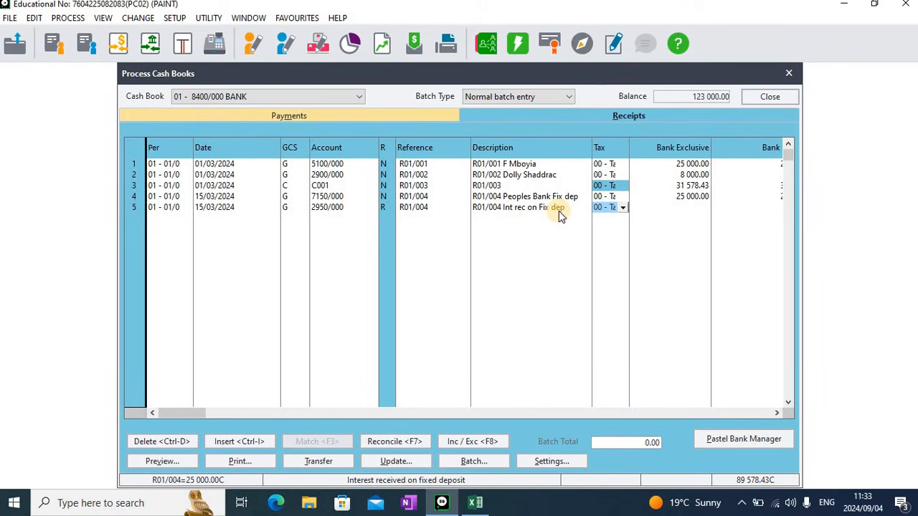
{"action": "key", "text": "Tab"}
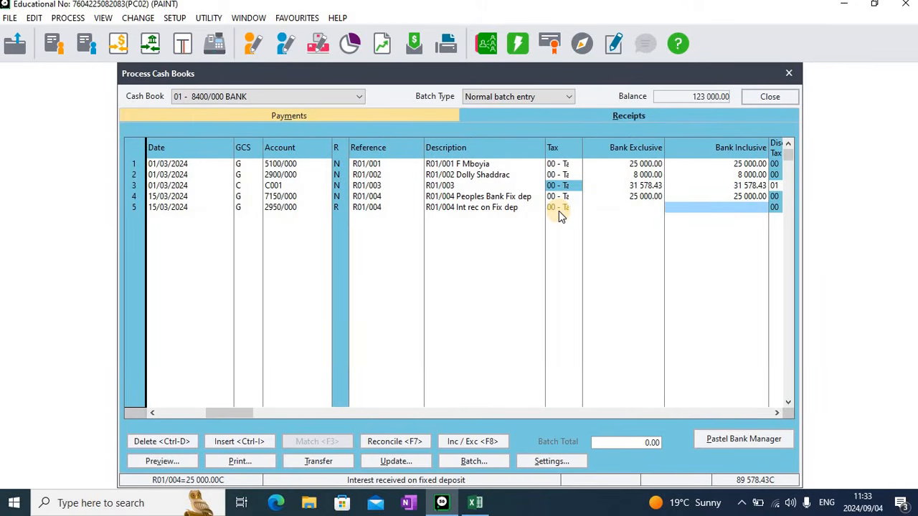
{"action": "type", "text": "1750"}
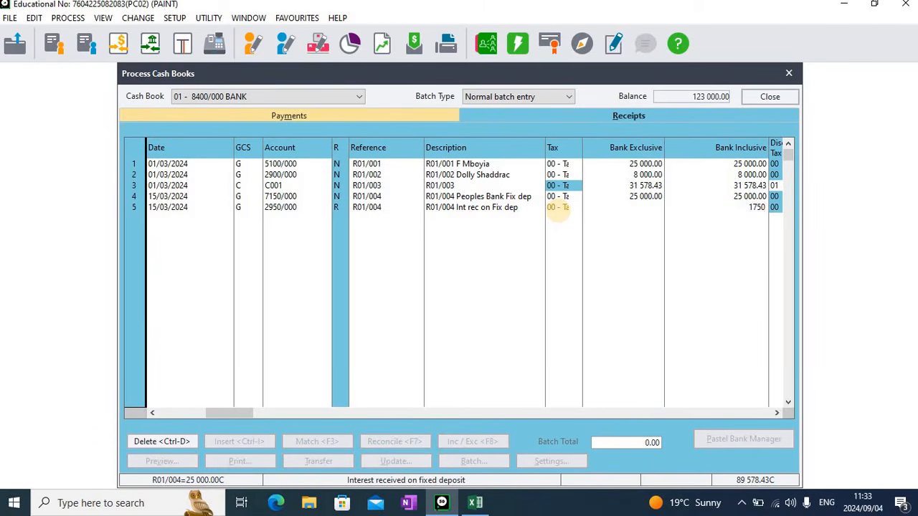
{"action": "key", "text": "Tab"}
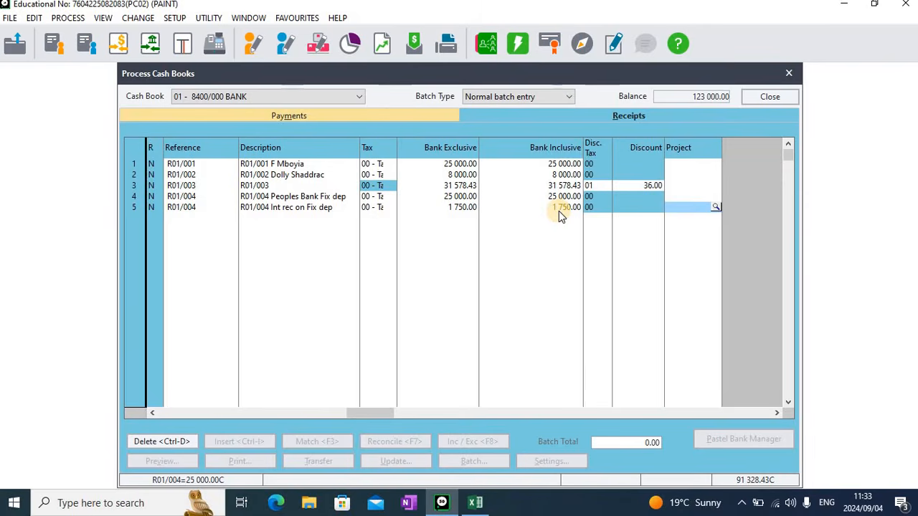
{"action": "key", "text": "Tab"}
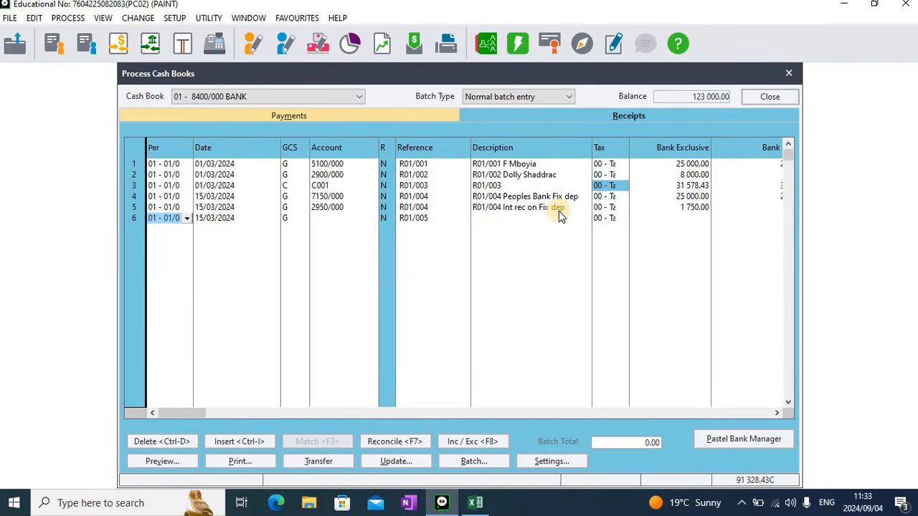
Review the fixed deposit and interest amounts in the Excel workbook
{"action": "left_click", "coordinate": [475, 504]}
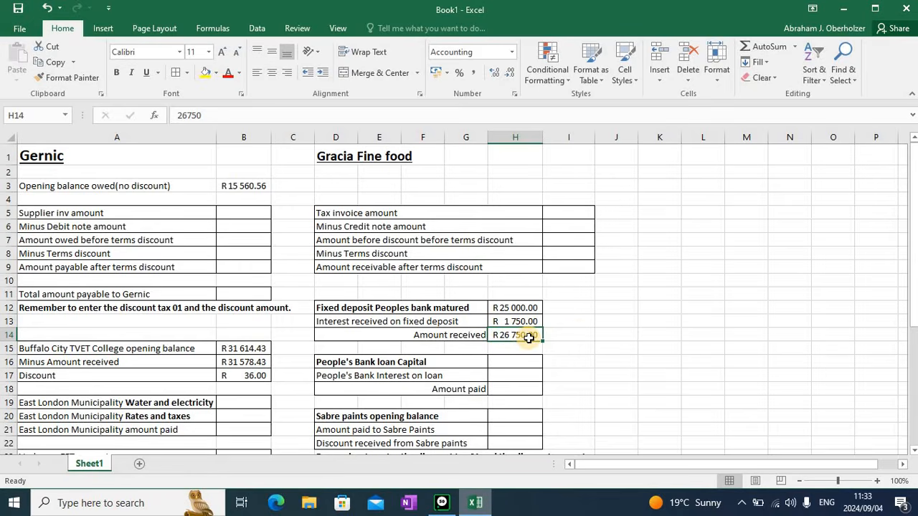
{"action": "left_click", "coordinate": [446, 503]}
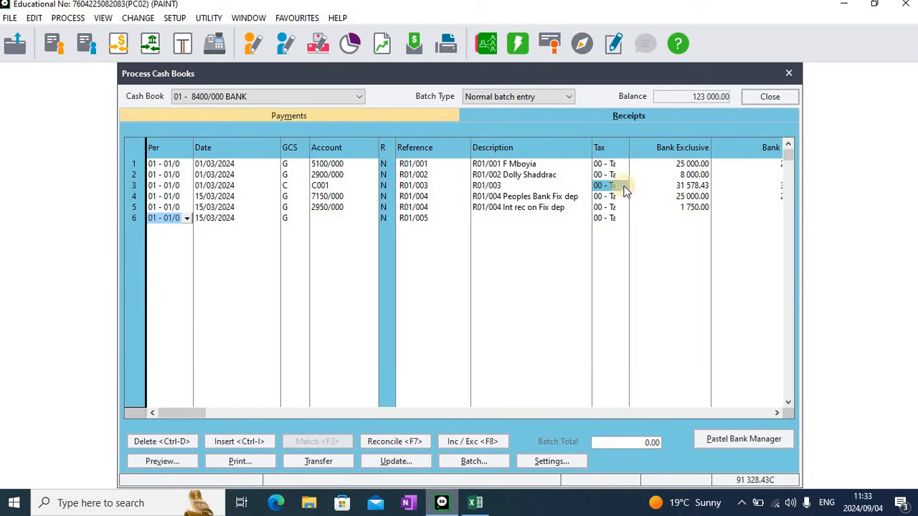
Extend the third receipt's description with "Buffalo city Tvet Settle ope"
{"action": "left_click", "coordinate": [506, 186]}
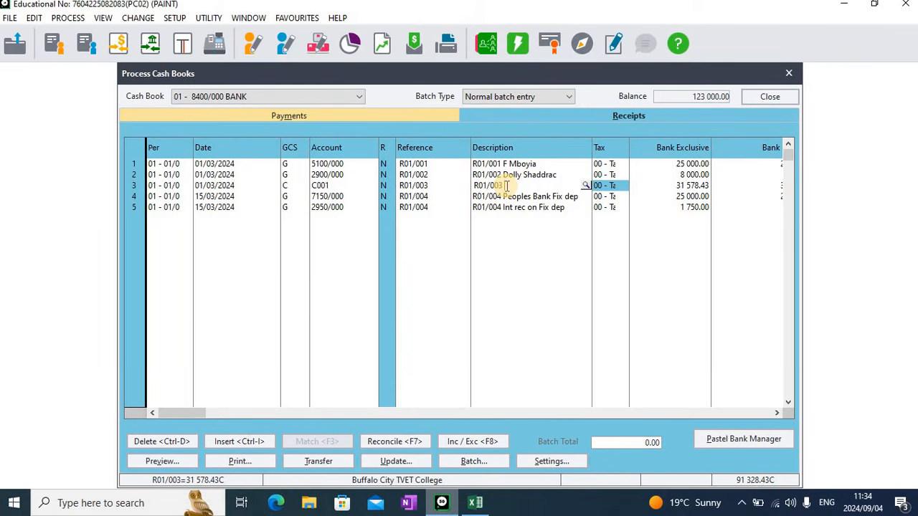
{"action": "type", "text": "Buff"}
{"action": "type", "text": "alo cit"}
{"action": "type", "text": "y"}
{"action": "type", "text": " Tvet S"}
{"action": "type", "text": "ett"}
{"action": "type", "text": "le"}
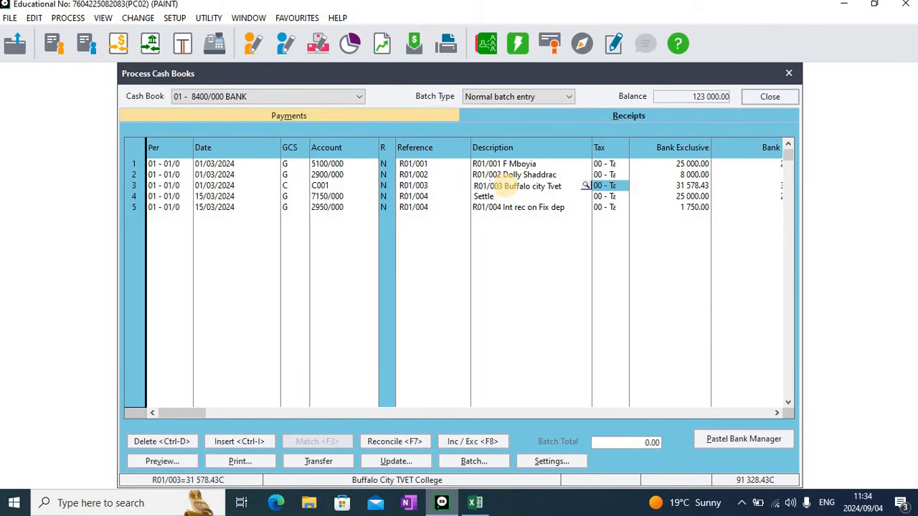
{"action": "type", "text": " ope"}
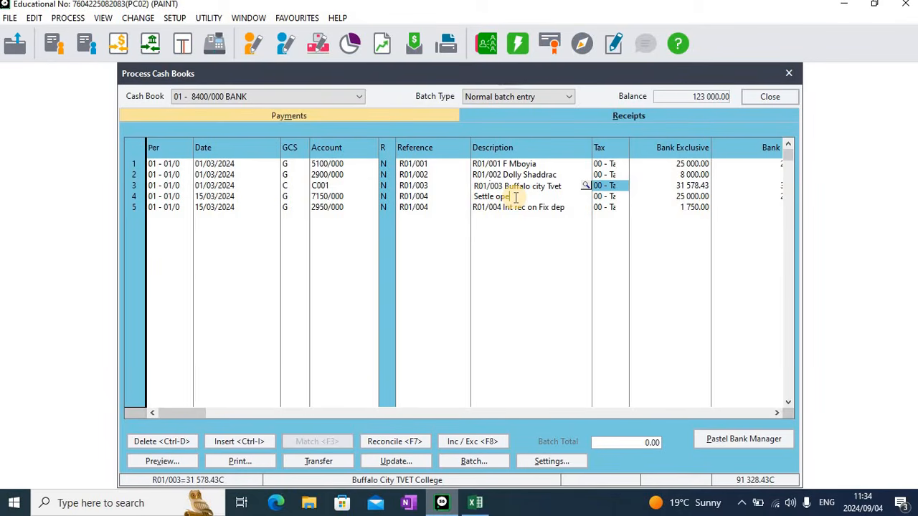
Move through the remaining fields to finish the third and fifth receipt lines
{"action": "key", "text": "Tab"}
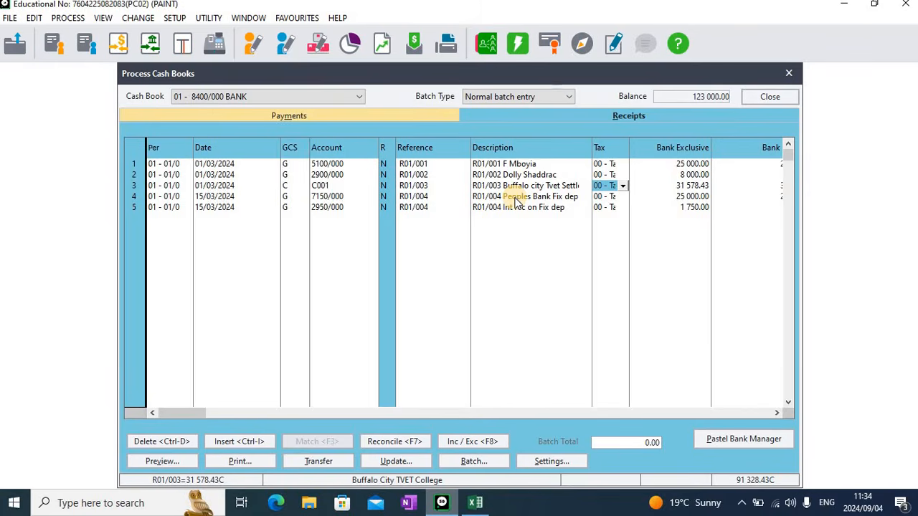
{"action": "key", "text": "Tab"}
{"action": "key", "text": "Tab"}
{"action": "key", "text": "Tab"}
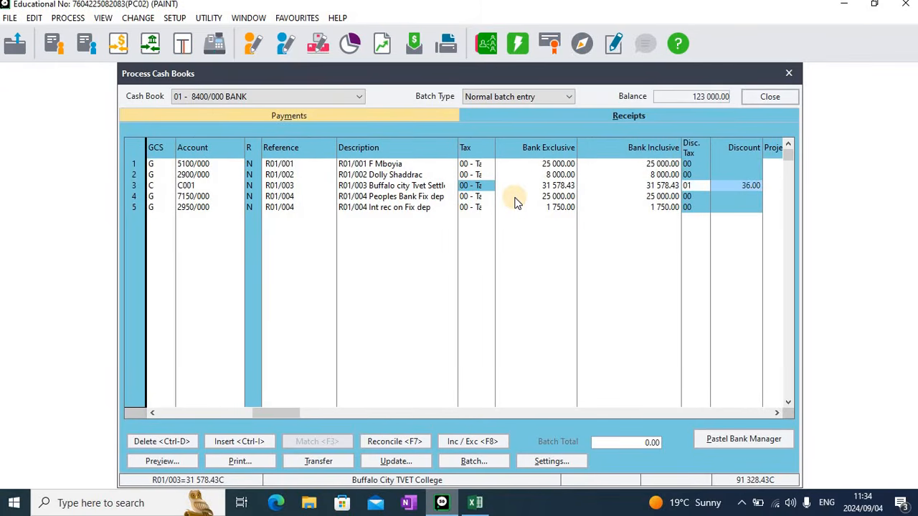
{"action": "left_click", "coordinate": [675, 209]}
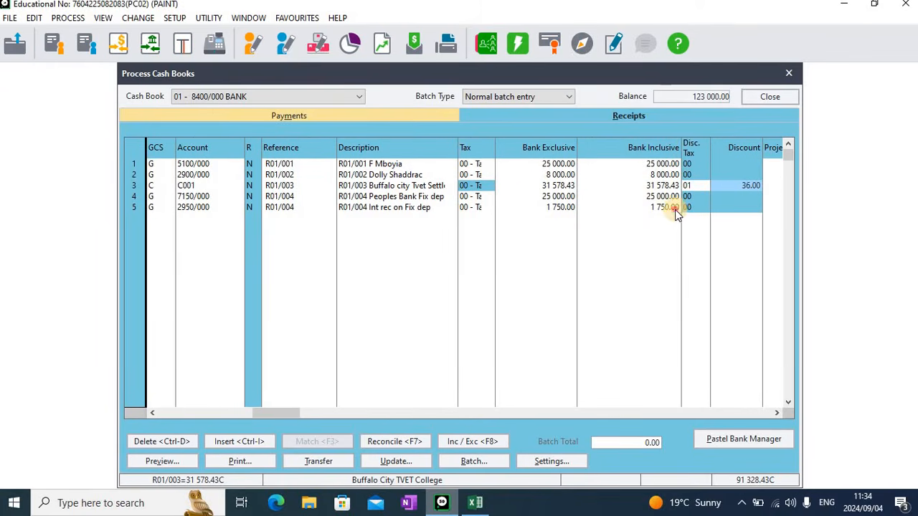
{"action": "key", "text": "Tab"}
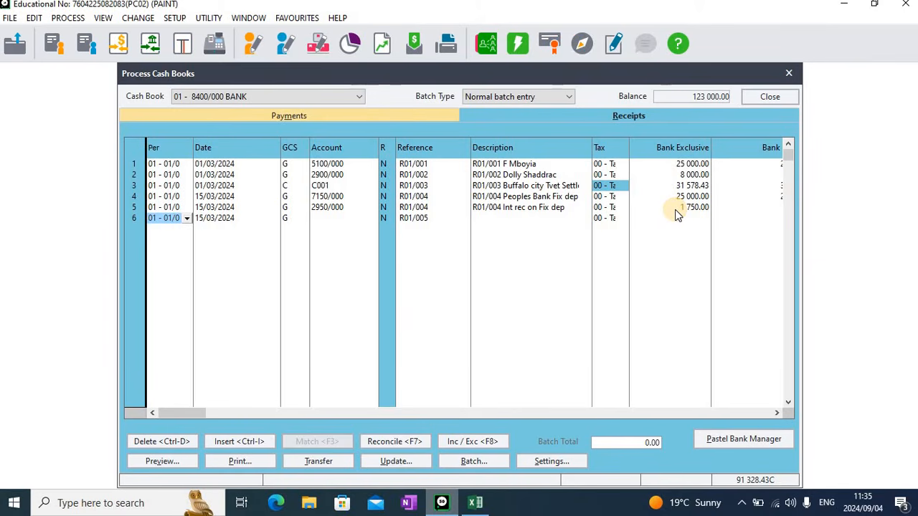
Start the sixth receipt dated 16/03/2024 as a customer line for account CZ99 Cash Sales
{"action": "key", "text": "Tab"}
{"action": "type", "text": "16"}
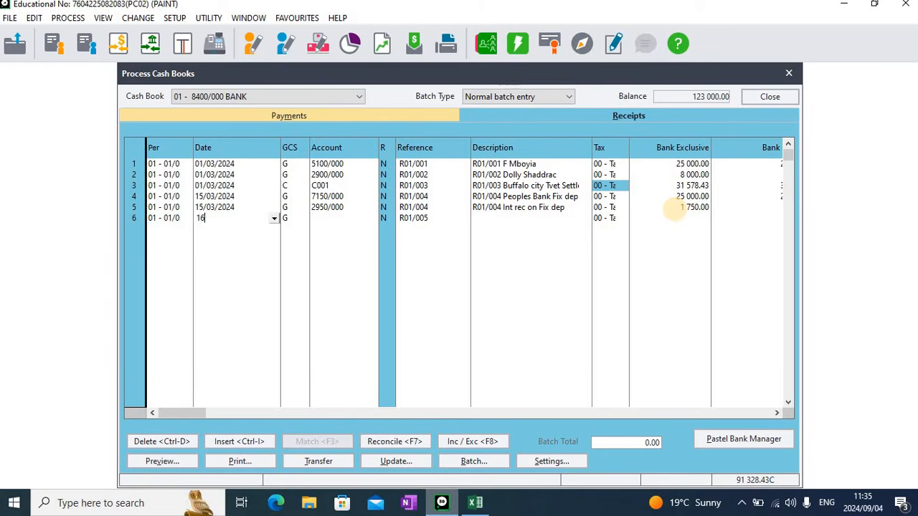
{"action": "key", "text": "Tab"}
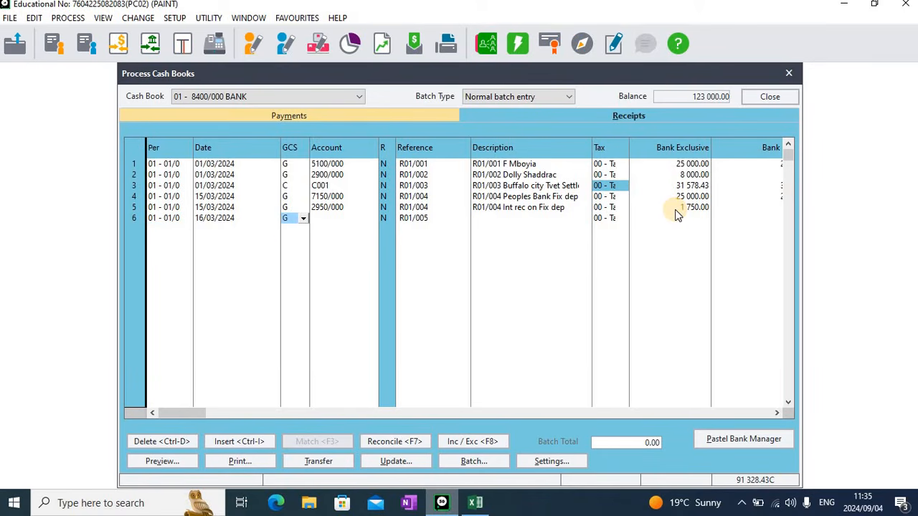
{"action": "type", "text": "c"}
{"action": "key", "text": "Tab"}
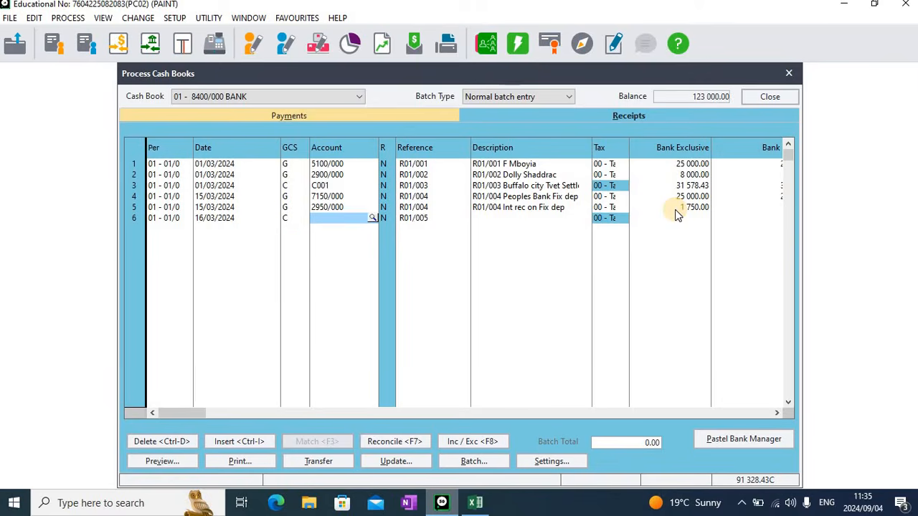
{"action": "key", "text": "Return"}
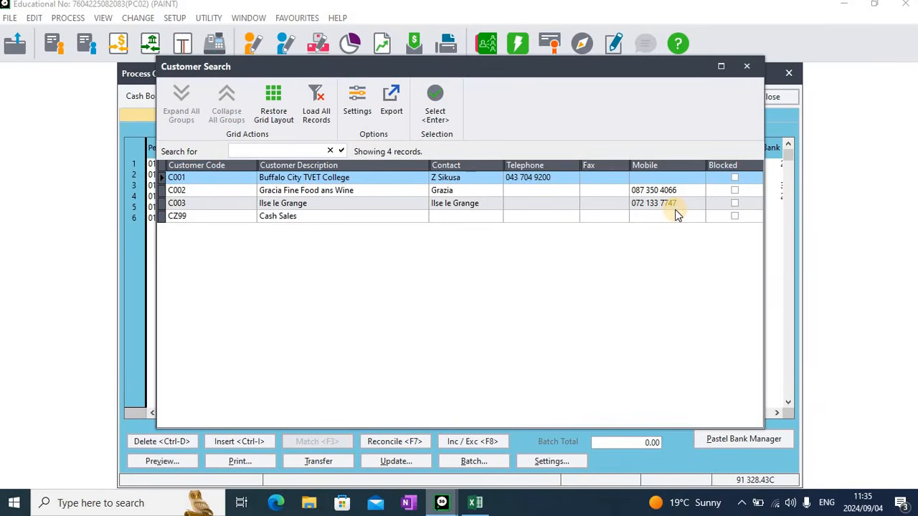
{"action": "key", "text": "Down"}
{"action": "key", "text": "Down"}
{"action": "key", "text": "Down"}
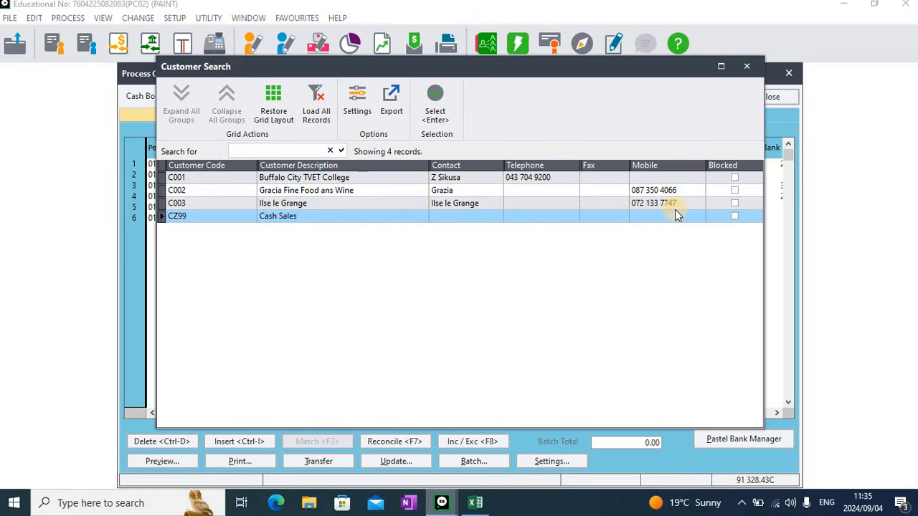
{"action": "key", "text": "Return"}
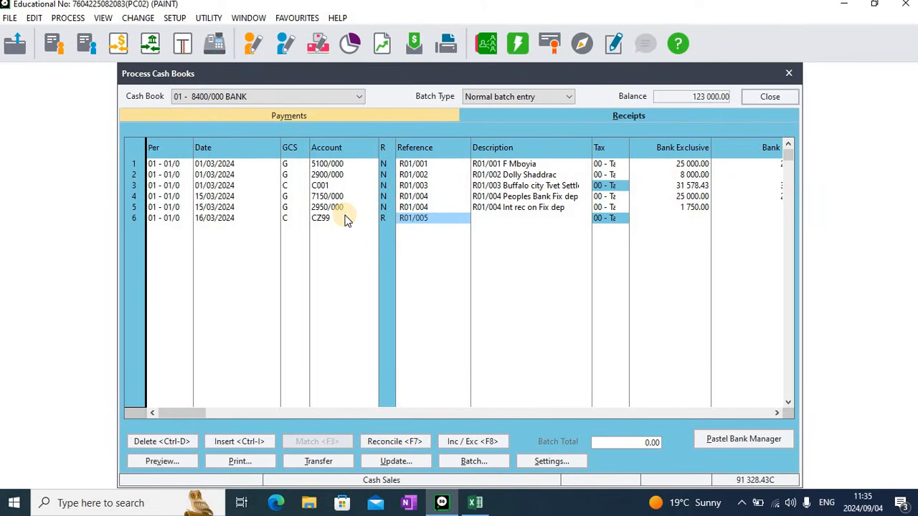
Enter the sixth receipt's description as R01/005 followed by the paying customer's name
{"action": "key", "text": "Return"}
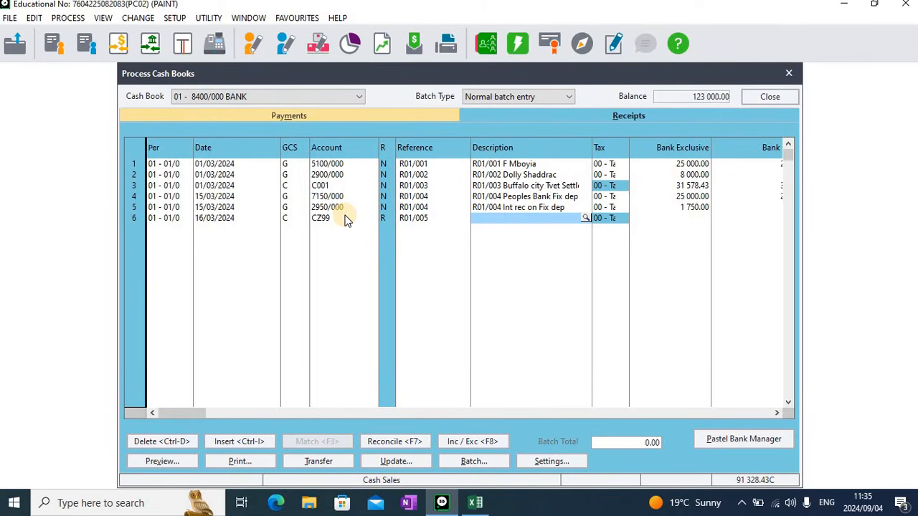
{"action": "type", "text": "R"}
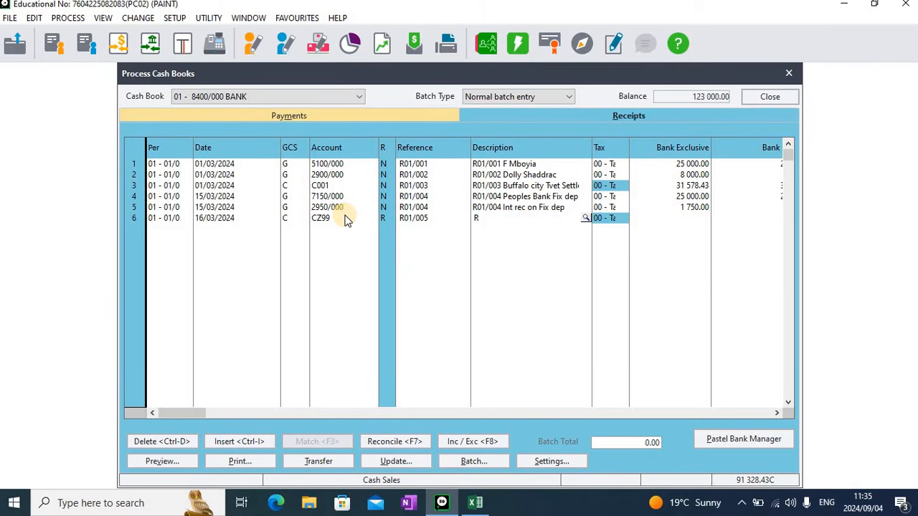
{"action": "type", "text": "01/005 T Mali"}
{"action": "type", "text": "bongwe"}
{"action": "key", "text": "Tab"}
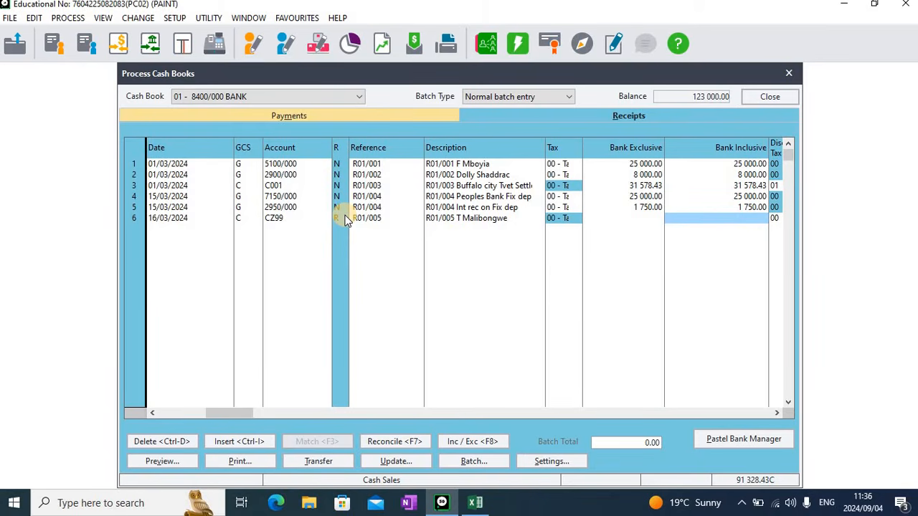
Enter 6193.90 as the sixth receipt's bank inclusive amount and complete the line
{"action": "type", "text": "6193"}
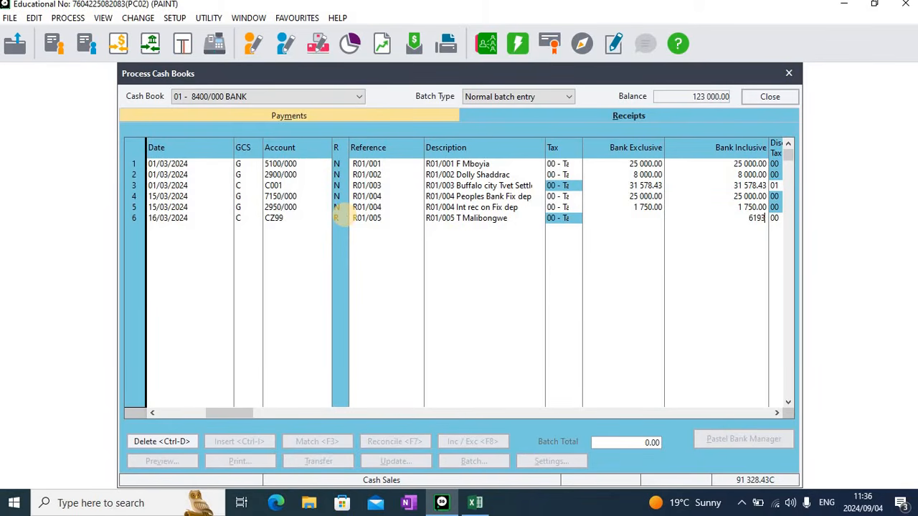
{"action": "type", "text": ".9"}
{"action": "key", "text": "Tab"}
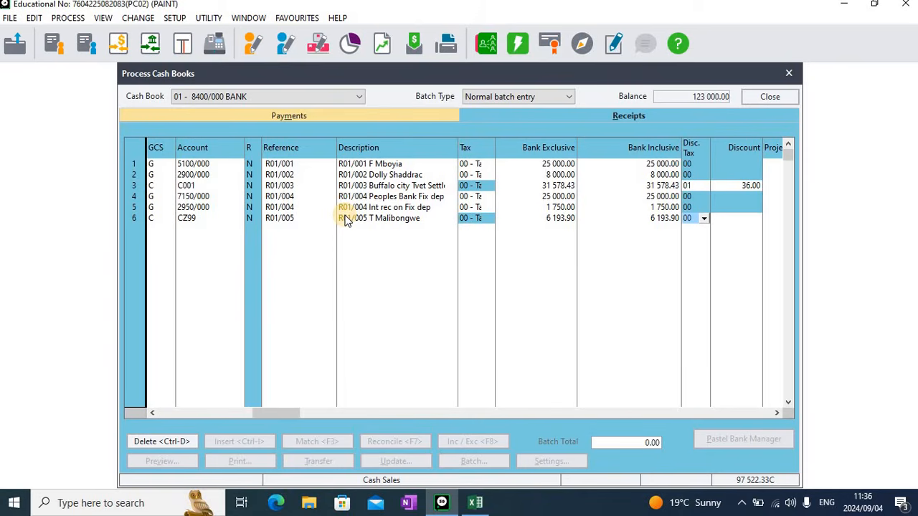
{"action": "key", "text": "Tab"}
{"action": "key", "text": "Tab"}
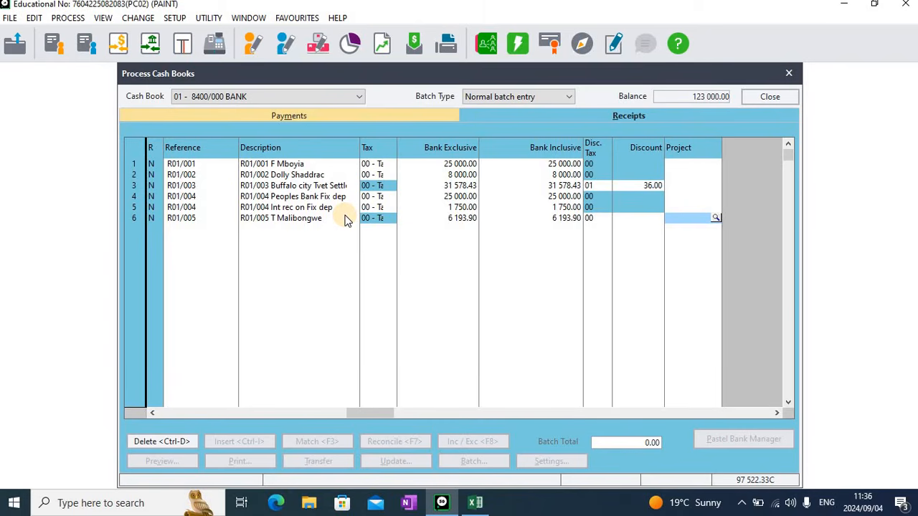
{"action": "key", "text": "Return"}
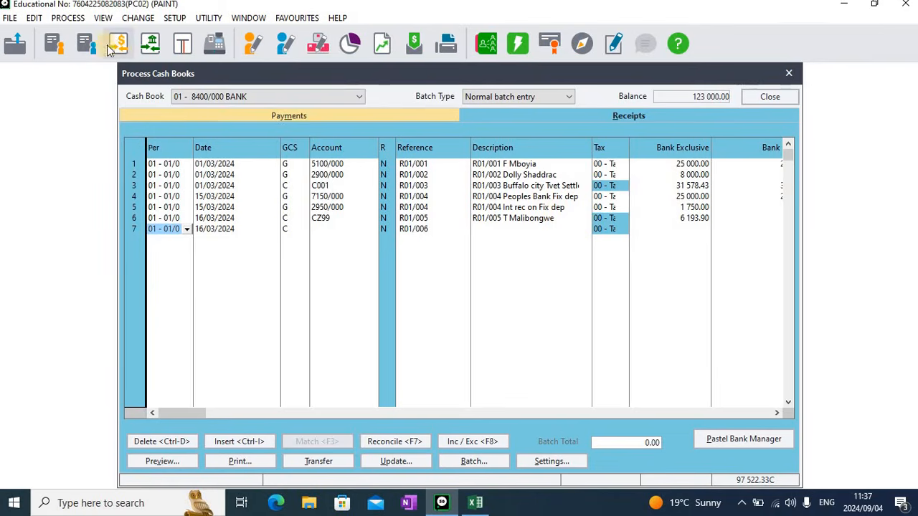
Review the existing customer tax invoices in the tax invoice lookup, then close the customer documents window
{"action": "left_click", "coordinate": [58, 46]}
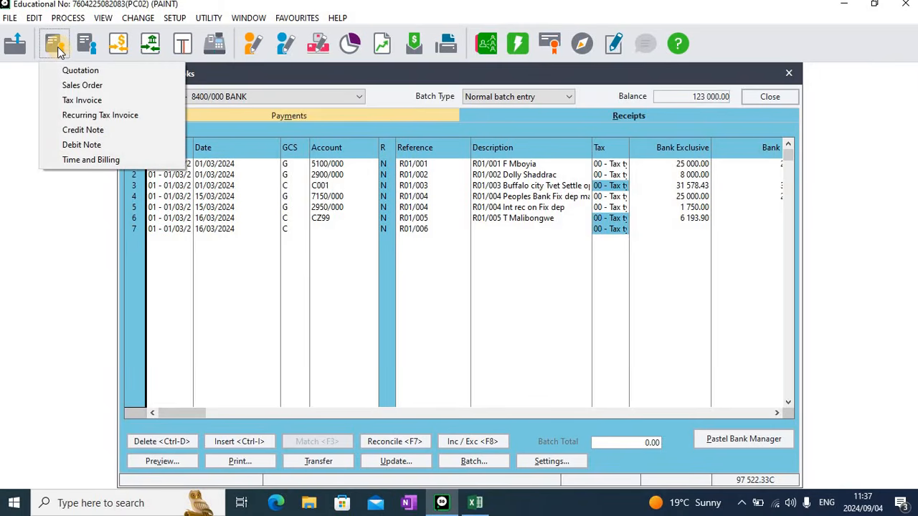
{"action": "left_click", "coordinate": [86, 101]}
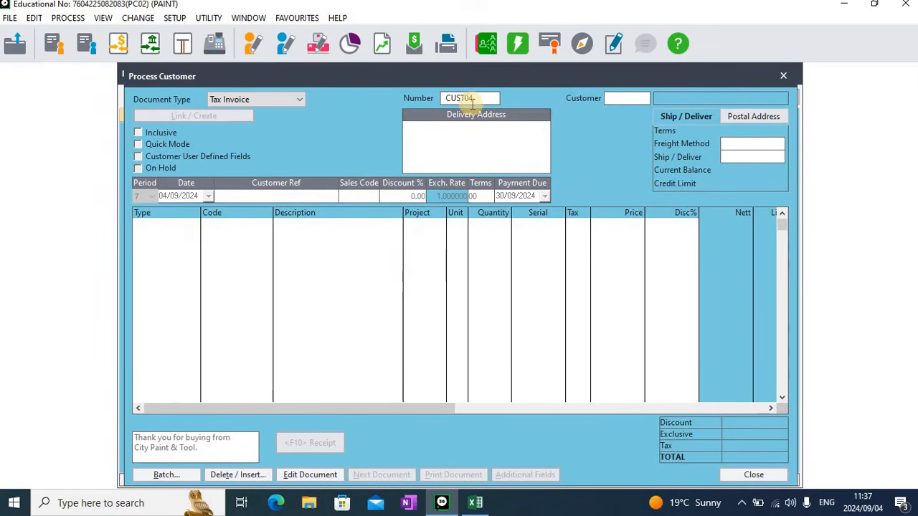
{"action": "left_click", "coordinate": [493, 99]}
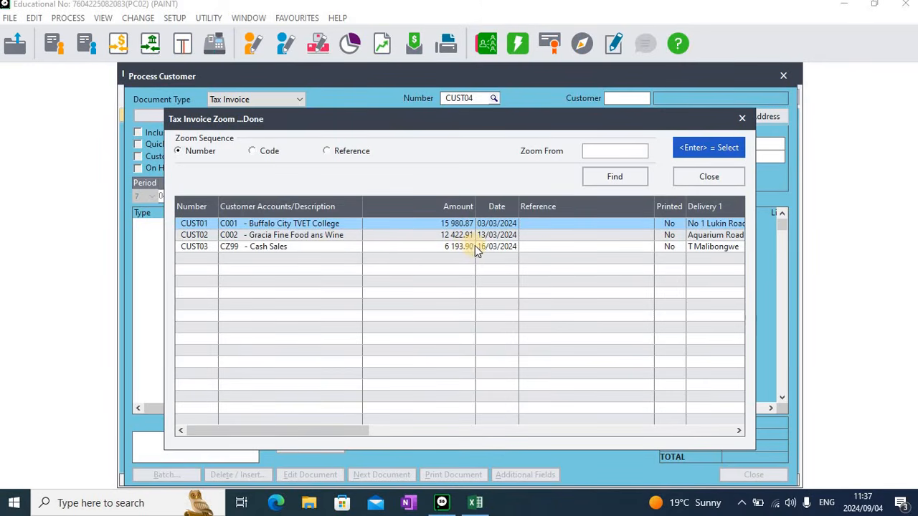
{"action": "left_click", "coordinate": [717, 177]}
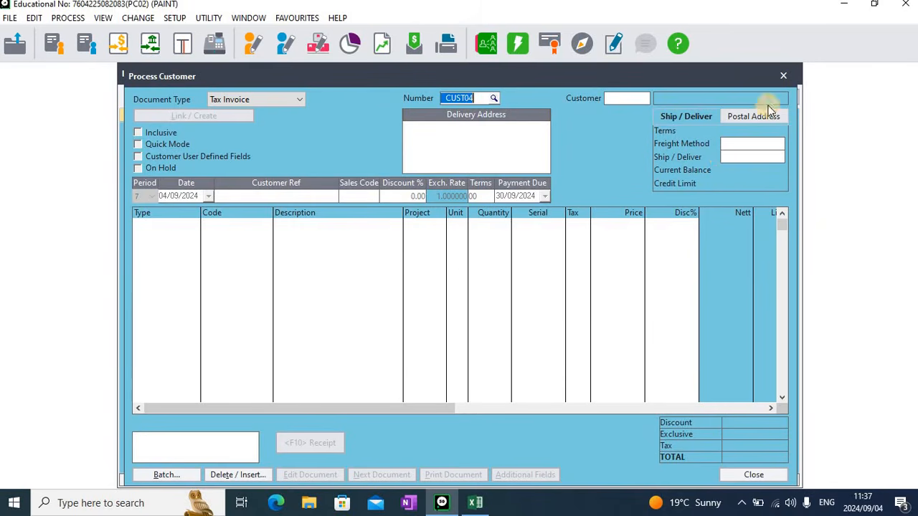
{"action": "left_click", "coordinate": [781, 77]}
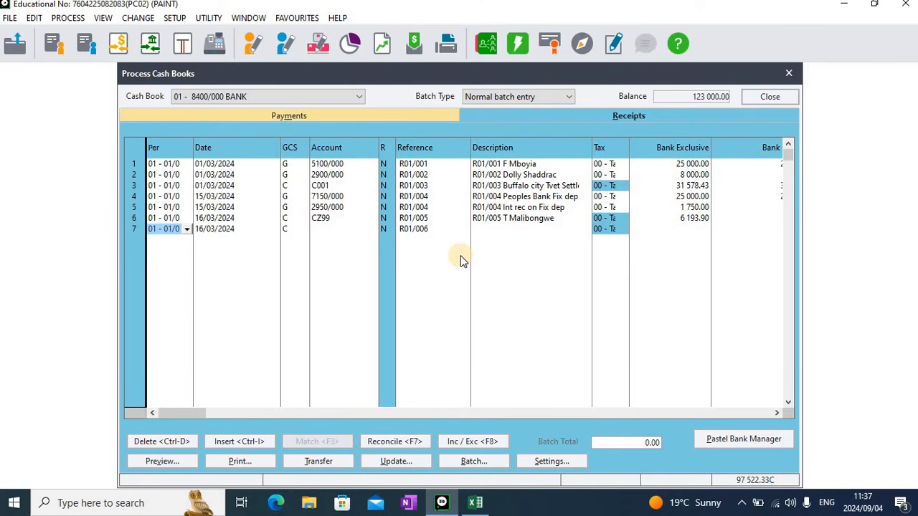
Begin the seventh receipt dated 31/03/2024 as a general ledger line and open the account lookup
{"action": "key", "text": "Tab"}
{"action": "type", "text": "31"}
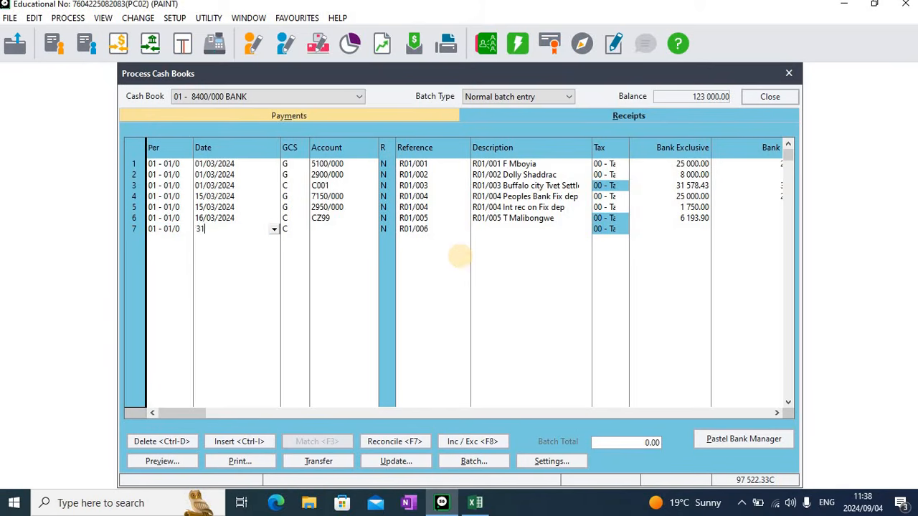
{"action": "key", "text": "Tab"}
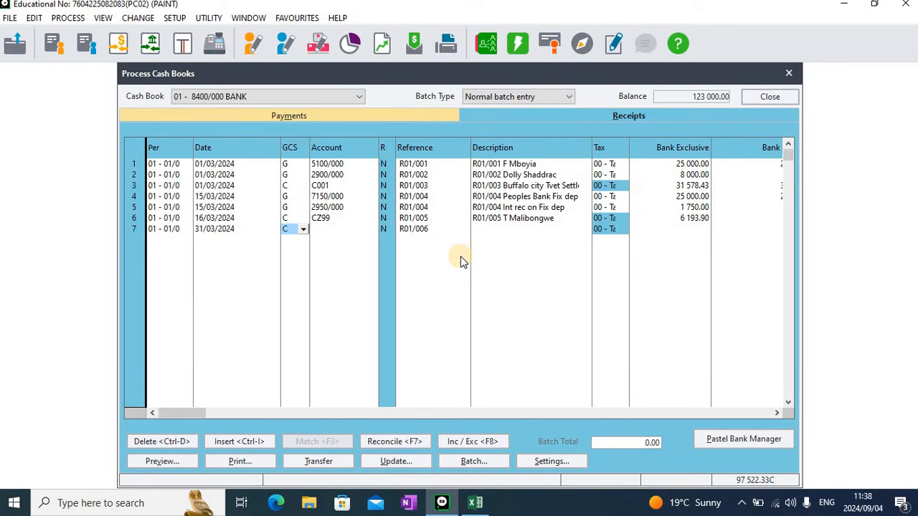
{"action": "type", "text": "g"}
{"action": "key", "text": "Tab"}
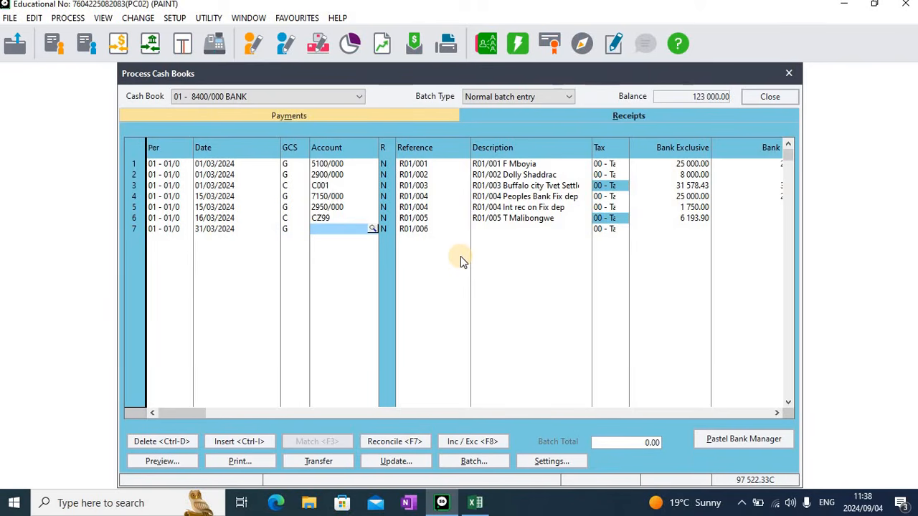
{"action": "key", "text": "Return"}
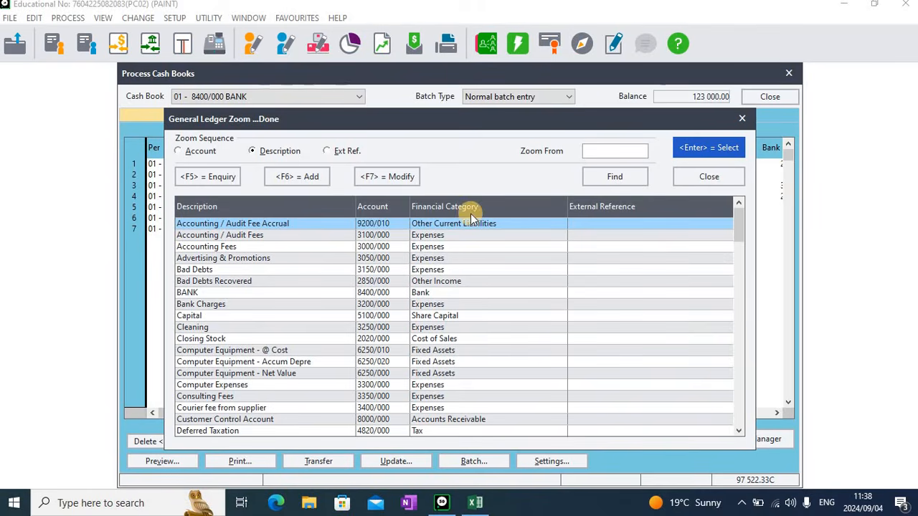
Add a new ledger account 2960 described as Interest on current account
{"action": "left_click", "coordinate": [306, 180]}
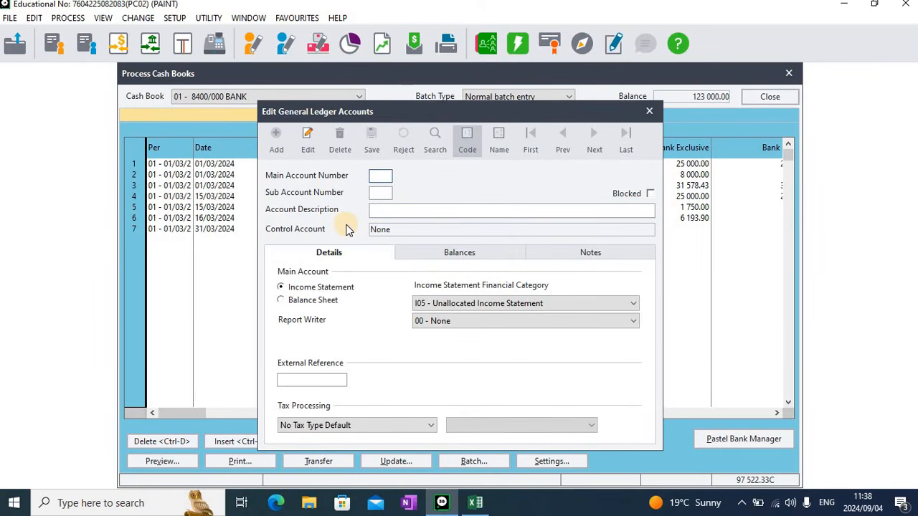
{"action": "type", "text": "2960"}
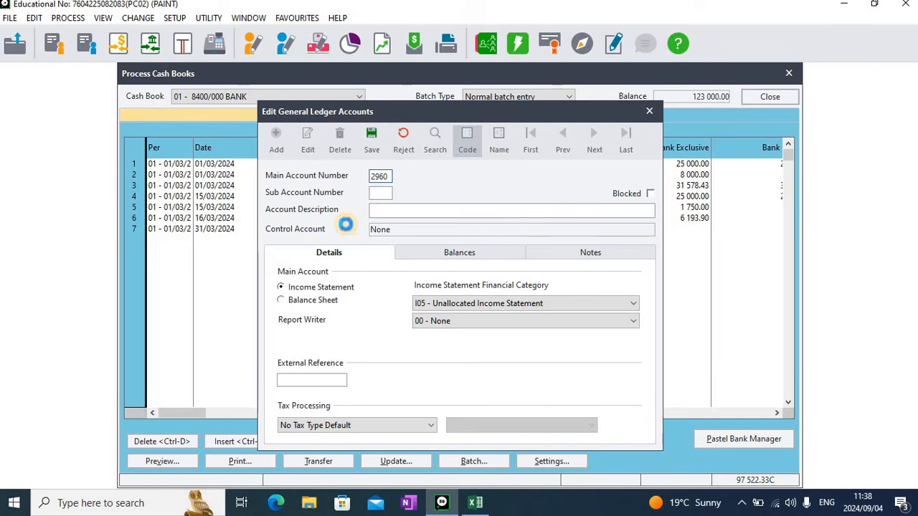
{"action": "key", "text": "Tab"}
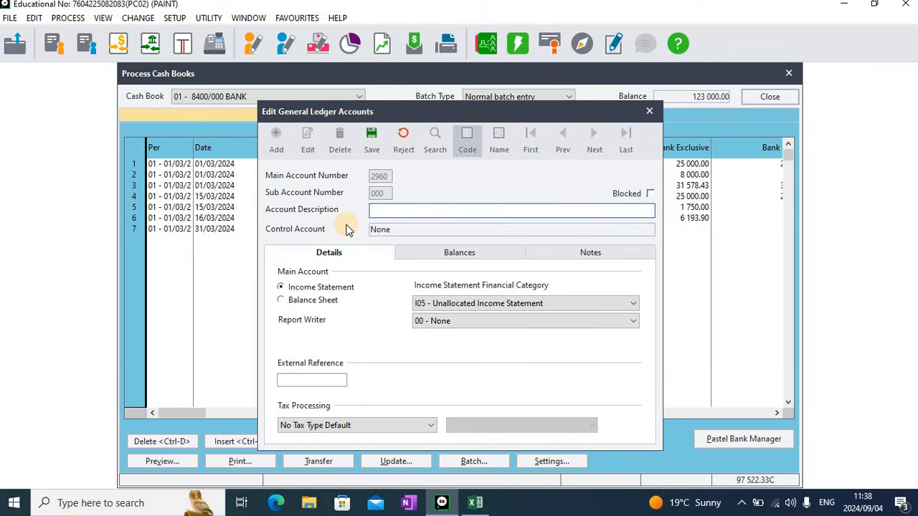
{"action": "type", "text": "Interest on current "}
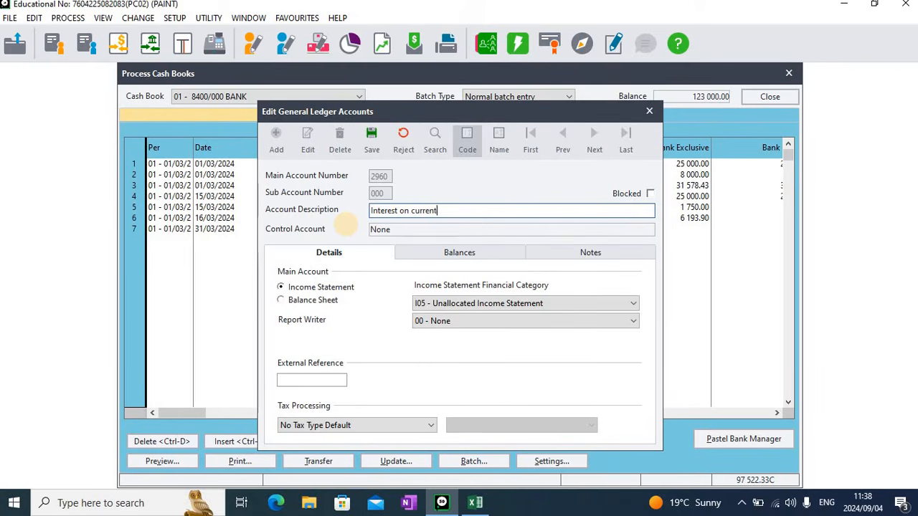
{"action": "type", "text": "account"}
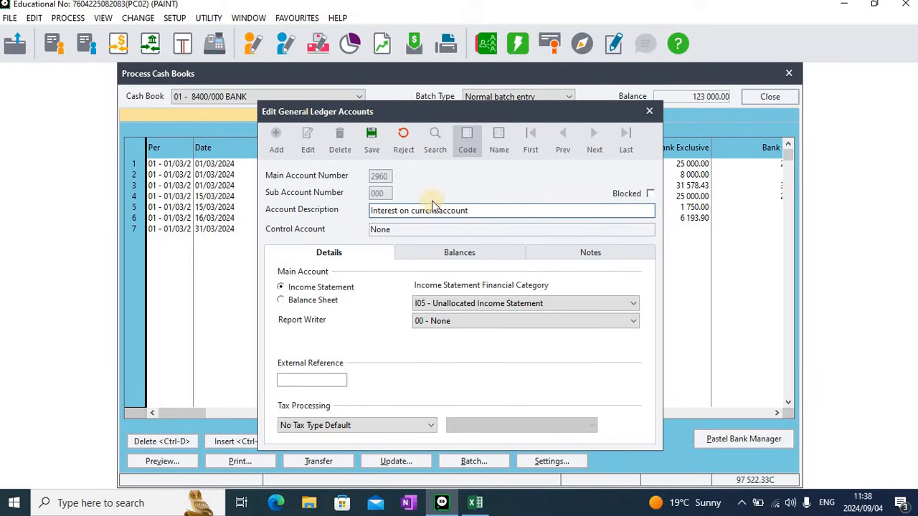
Set the new account's financial category and report writer to Other Income, save it and close the editor
{"action": "left_click", "coordinate": [493, 305]}
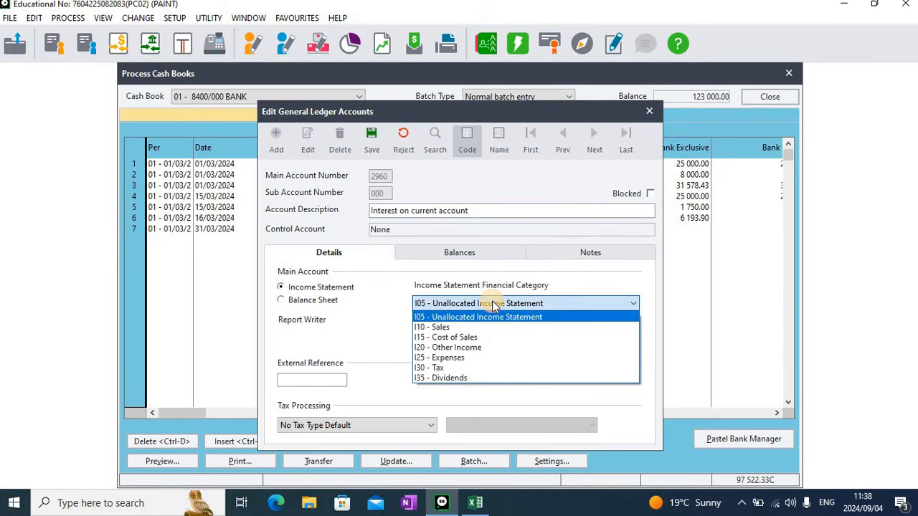
{"action": "left_click", "coordinate": [455, 348]}
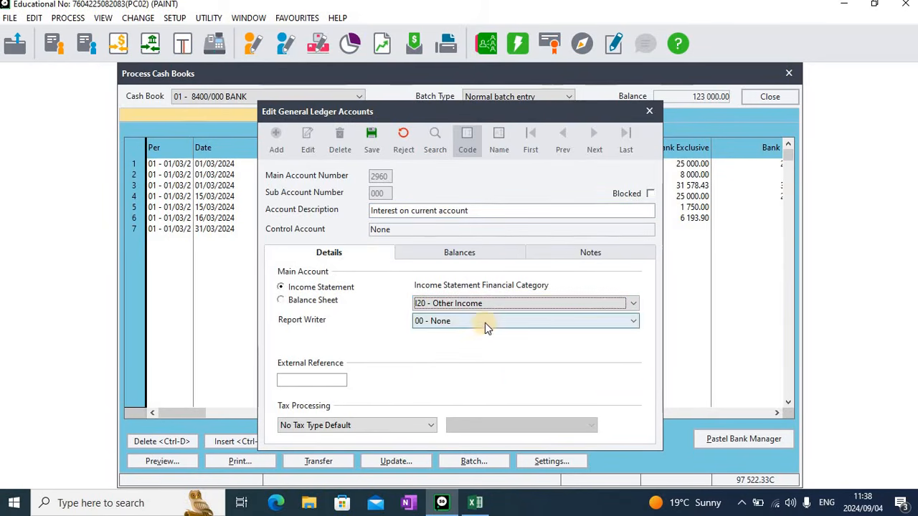
{"action": "left_click", "coordinate": [485, 322]}
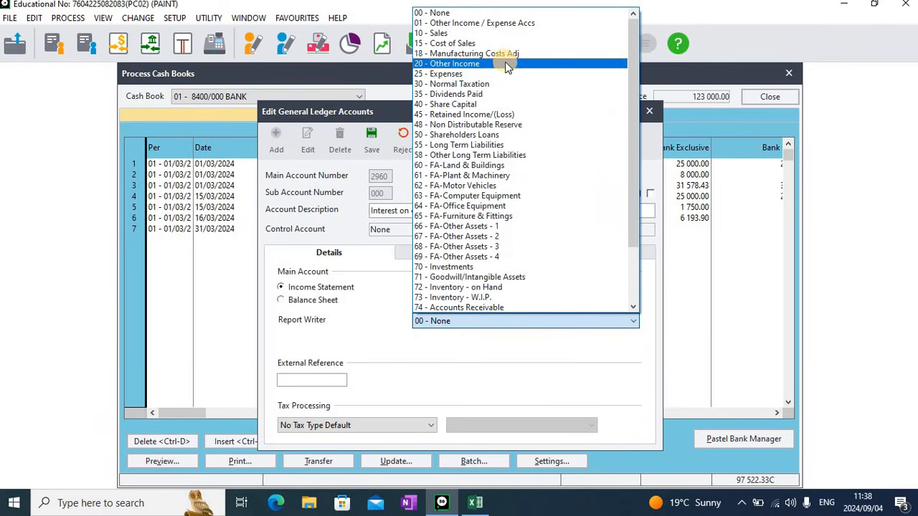
{"action": "left_click", "coordinate": [505, 65]}
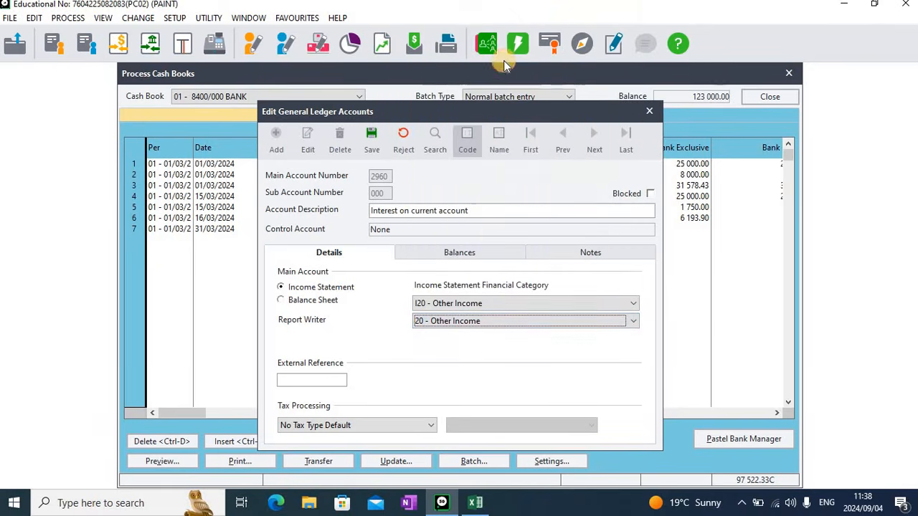
{"action": "left_click", "coordinate": [398, 211]}
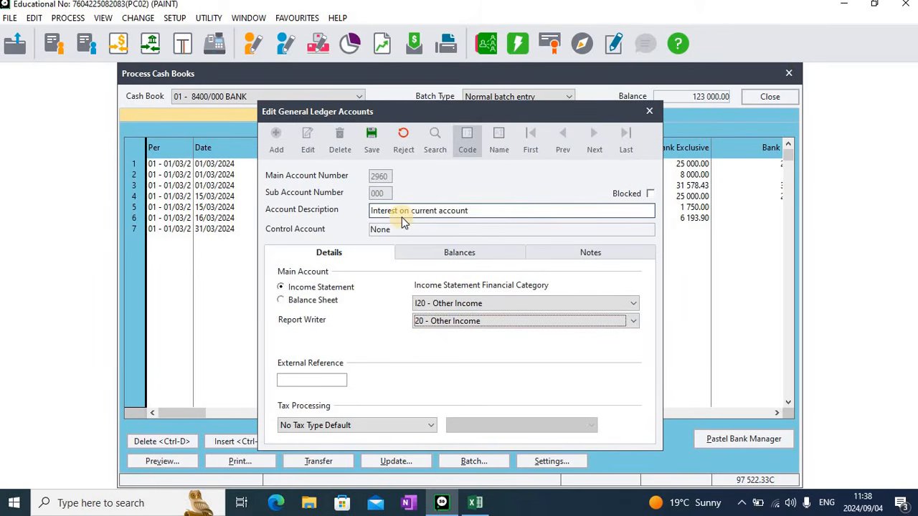
{"action": "left_click", "coordinate": [375, 154]}
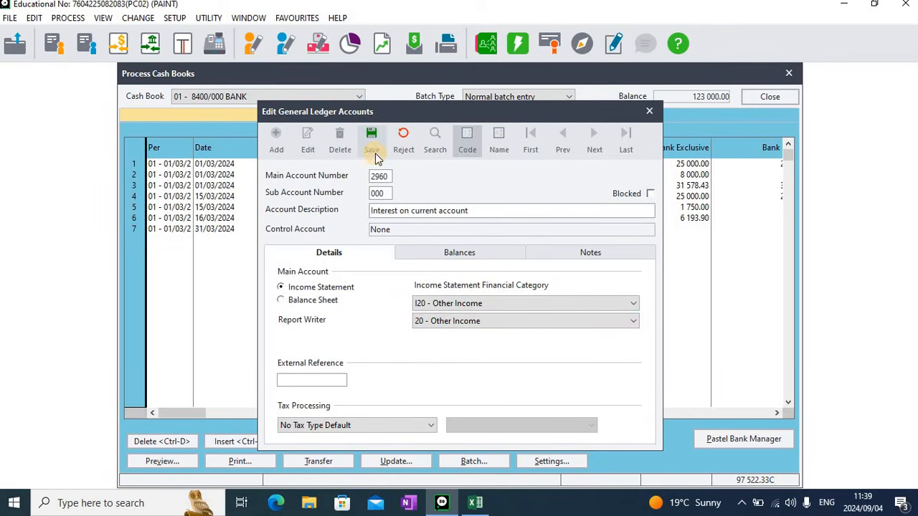
{"action": "left_click", "coordinate": [648, 111]}
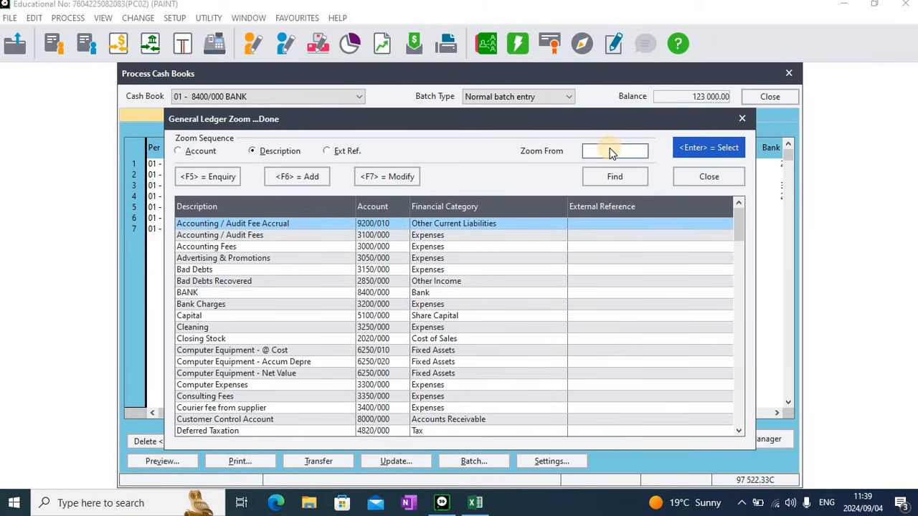
Select ledger account 2960 Interest on current account for the seventh receipt and describe it as R01/006 Int on current acc
{"action": "type", "text": "int"}
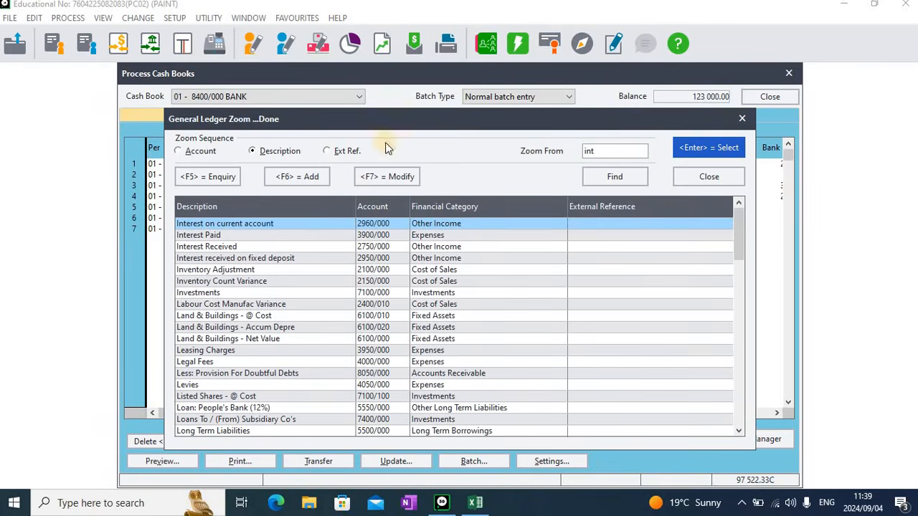
{"action": "double_click", "coordinate": [237, 228]}
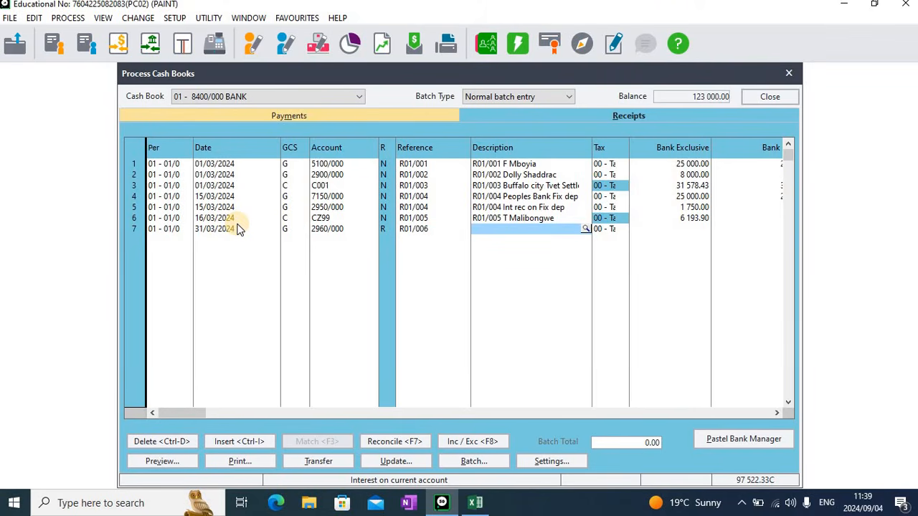
{"action": "type", "text": "R0"}
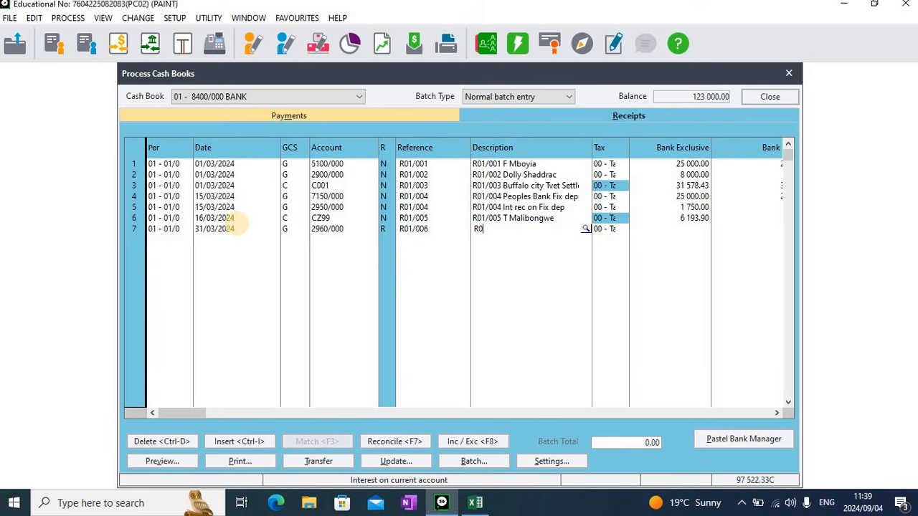
{"action": "type", "text": "1/006 Int on current acc"}
{"action": "key", "text": "Tab"}
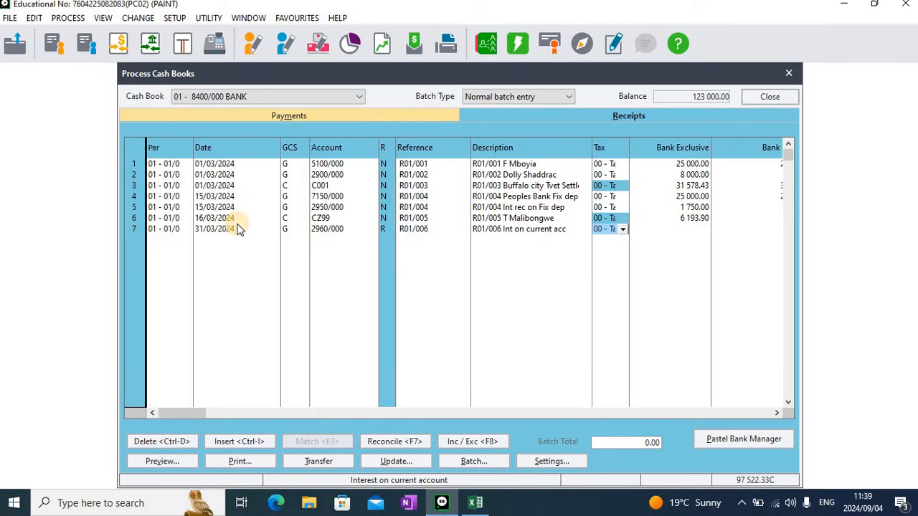
Enter 54.54 as the bank amount for the interest receipt and complete the line
{"action": "key", "text": "Tab"}
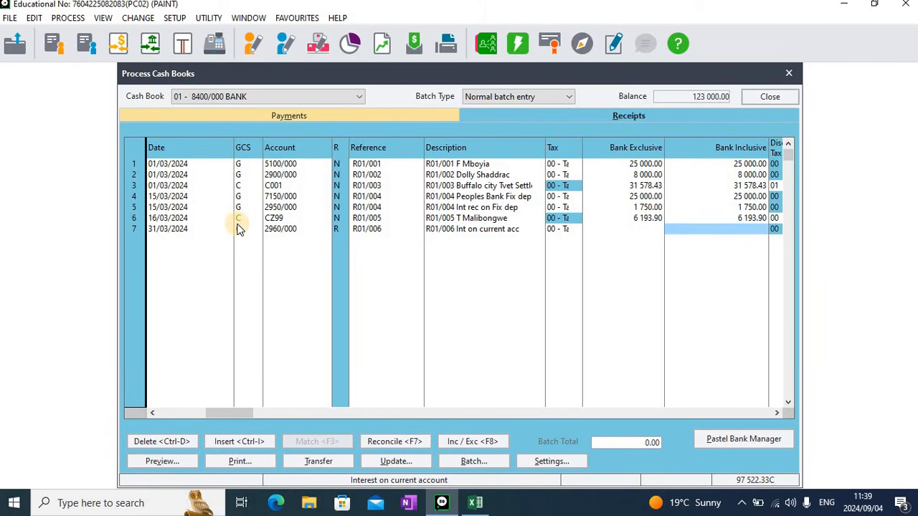
{"action": "type", "text": "54.54"}
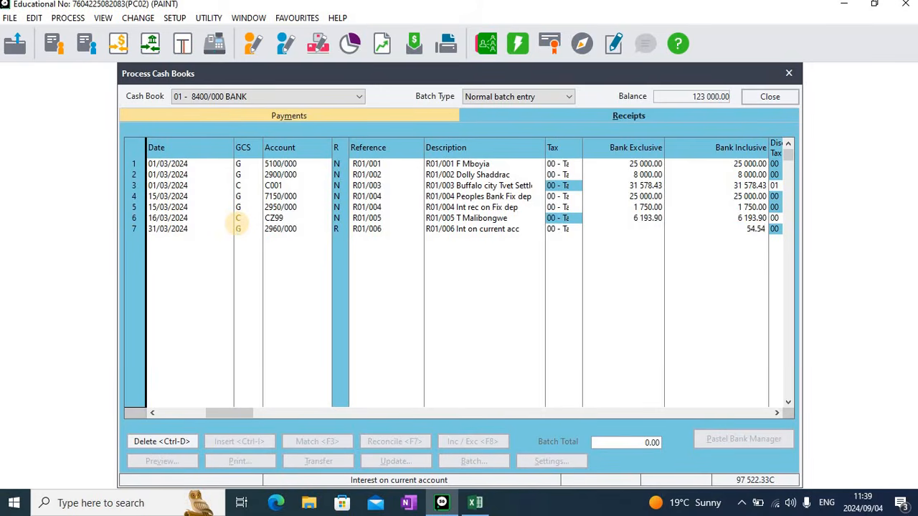
{"action": "key", "text": "Return"}
{"action": "key", "text": "Return"}
{"action": "key", "text": "Return"}
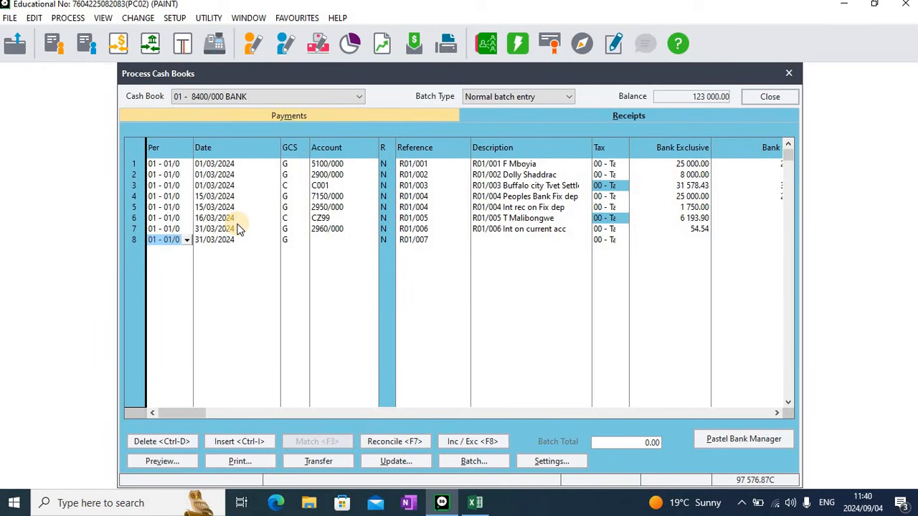
Start the eighth receipt dated 31/03/2024 as a customer line for C002 Gracia Fine Food ans Wine with reference R01/007
{"action": "key", "text": "Tab"}
{"action": "key", "text": "Tab"}
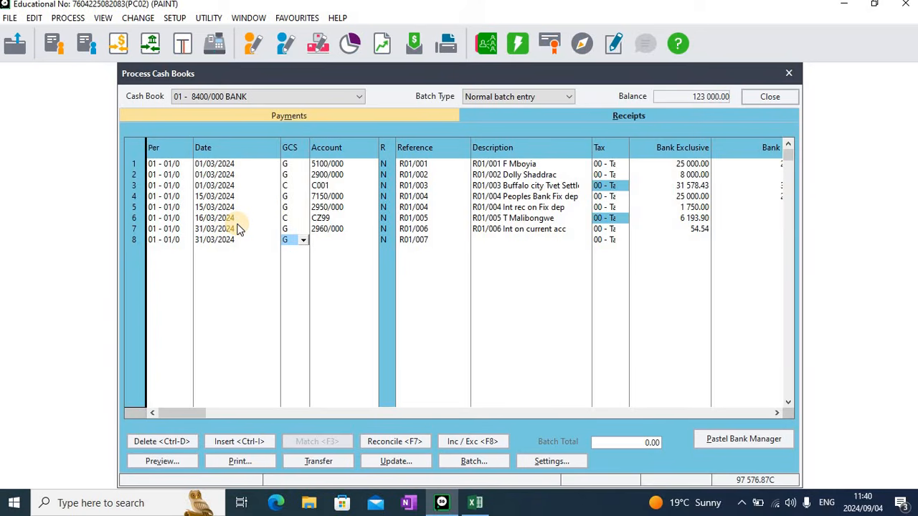
{"action": "type", "text": "C"}
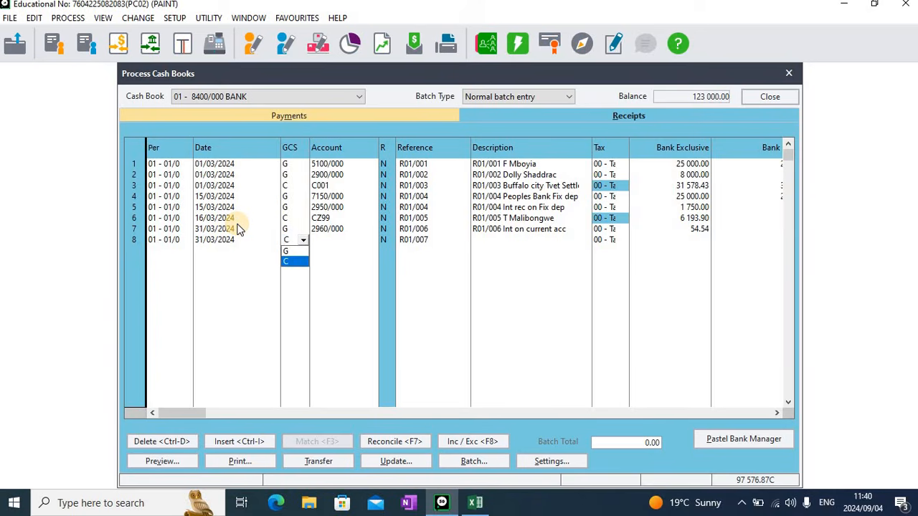
{"action": "key", "text": "Return"}
{"action": "key", "text": "Return"}
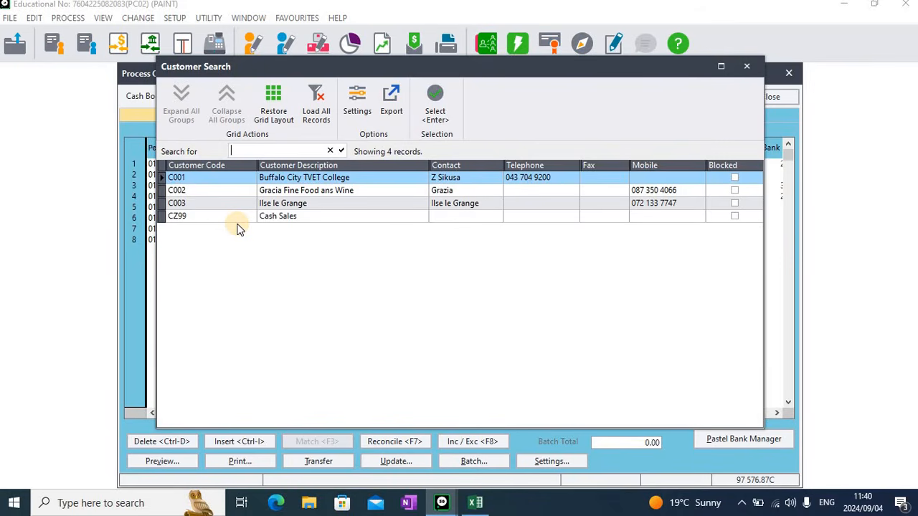
{"action": "key", "text": "Down"}
{"action": "key", "text": "Return"}
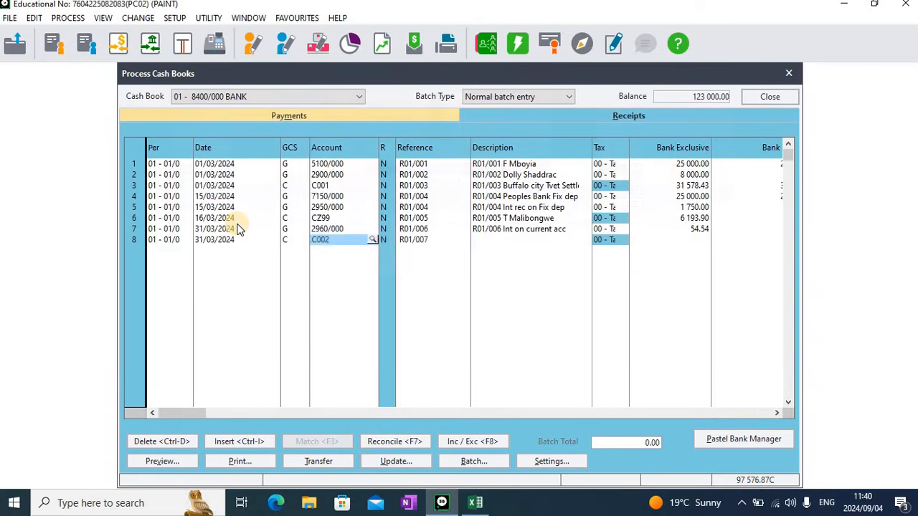
{"action": "key", "text": "Return"}
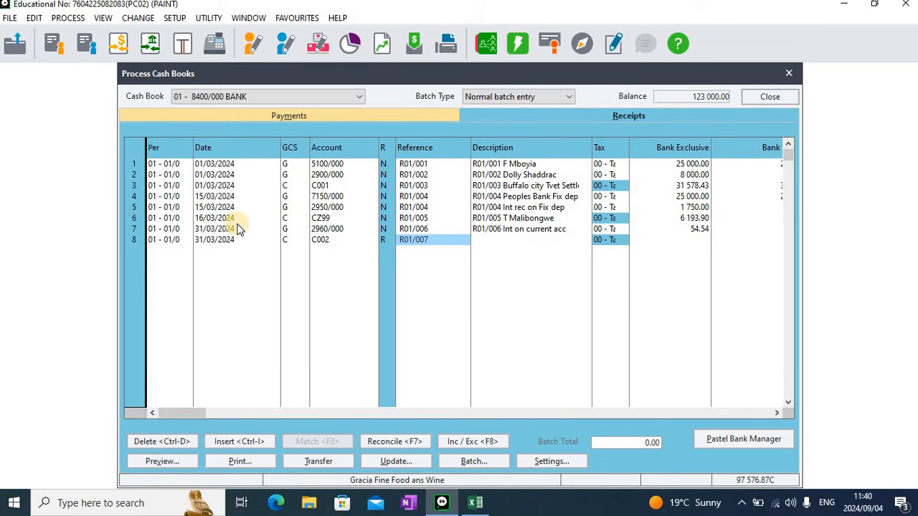
{"action": "key", "text": "Return"}
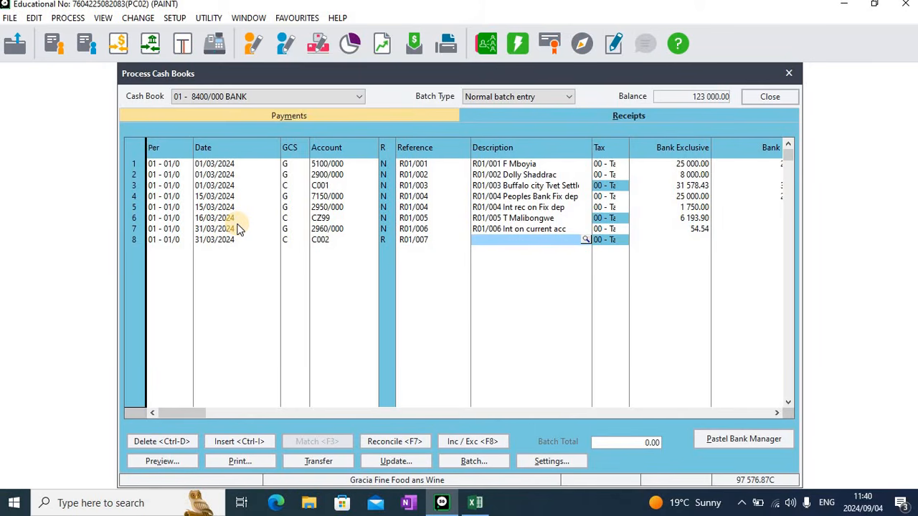
Describe the eighth receipt as R01/007 Gracia Fine Food tax inv
{"action": "type", "text": "R0"}
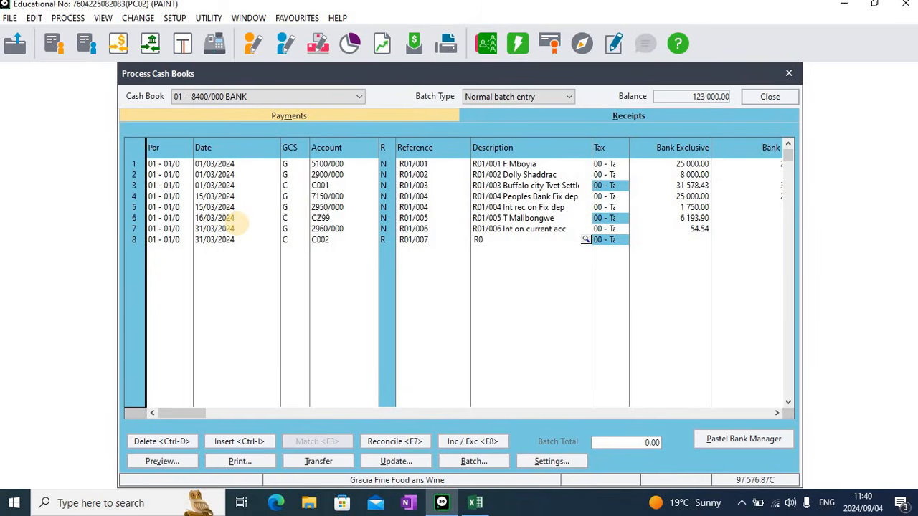
{"action": "type", "text": "1/007 Gracia F"}
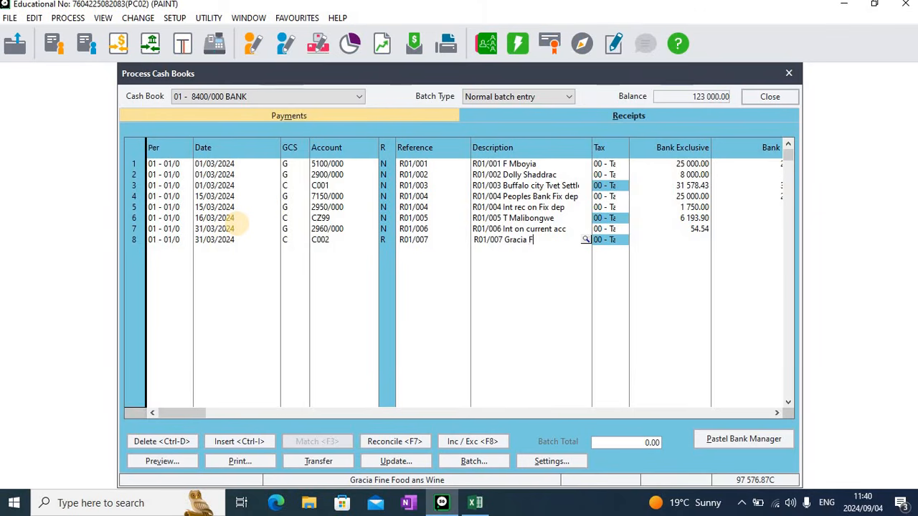
{"action": "type", "text": "ine Food"}
{"action": "type", "text": "tax inv"}
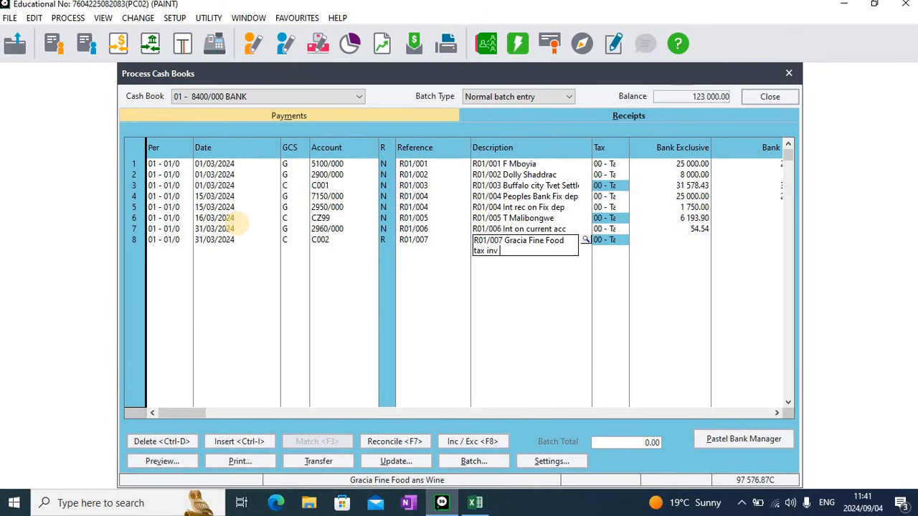
{"action": "type", "text": " 13"}
{"action": "type", "text": "/"}
{"action": "key", "text": "BackSpace"}
{"action": "key", "text": "BackSpace"}
{"action": "key", "text": "BackSpace"}
{"action": "key", "text": "BackSpace"}
{"action": "key", "text": "Tab"}
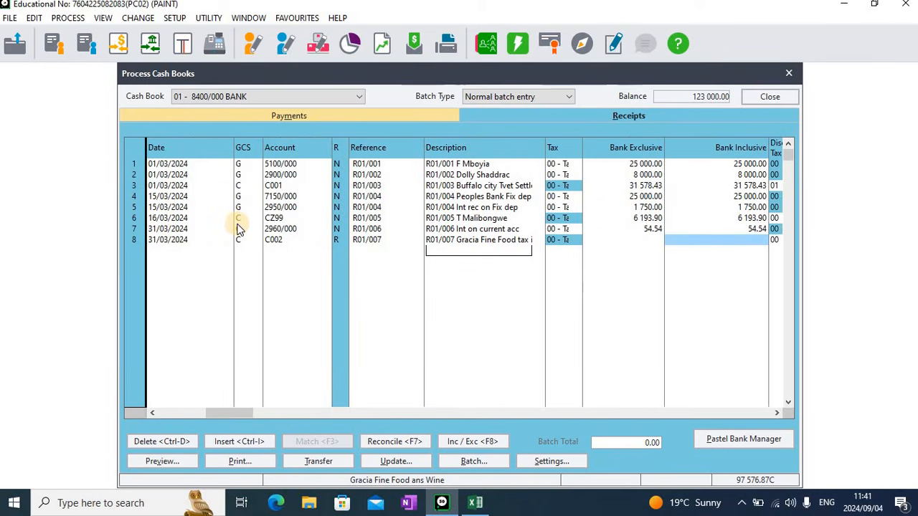
Switch to Excel and move the Gracia Fine food heading from D1 down to D4 above its calculation table
{"action": "left_click", "coordinate": [473, 503]}
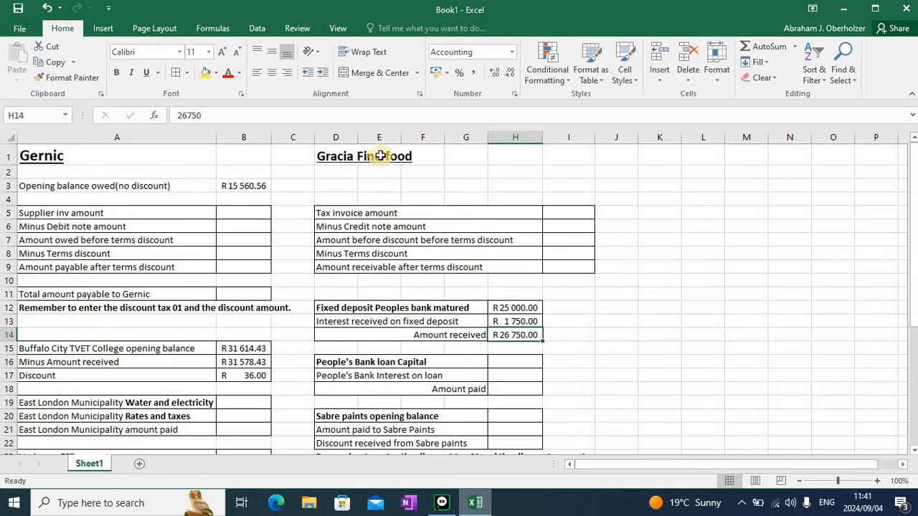
{"action": "left_click", "coordinate": [347, 159]}
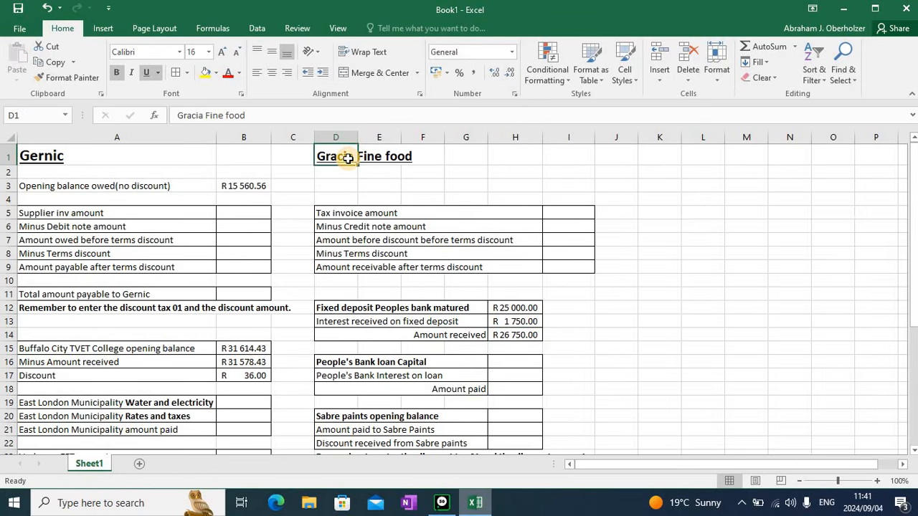
{"action": "left_click_drag", "start_coordinate": [343, 169], "coordinate": [344, 195]}
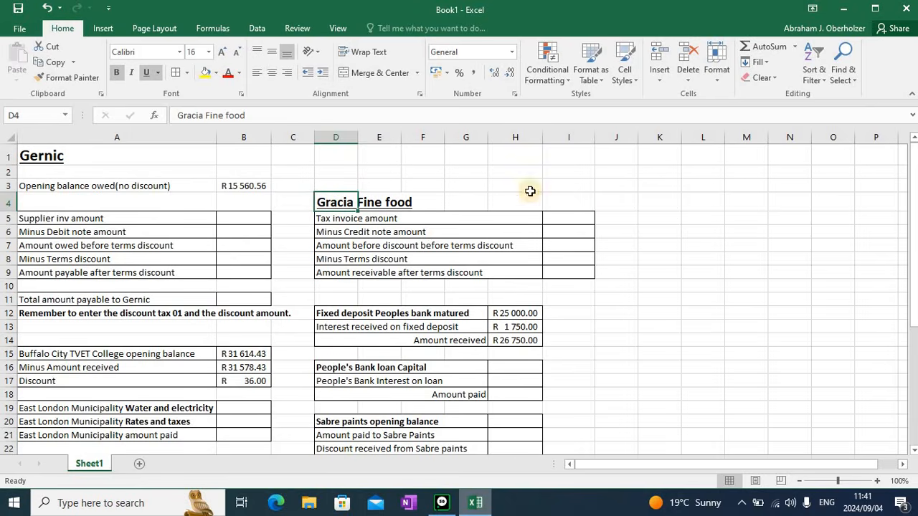
{"action": "left_click", "coordinate": [571, 220]}
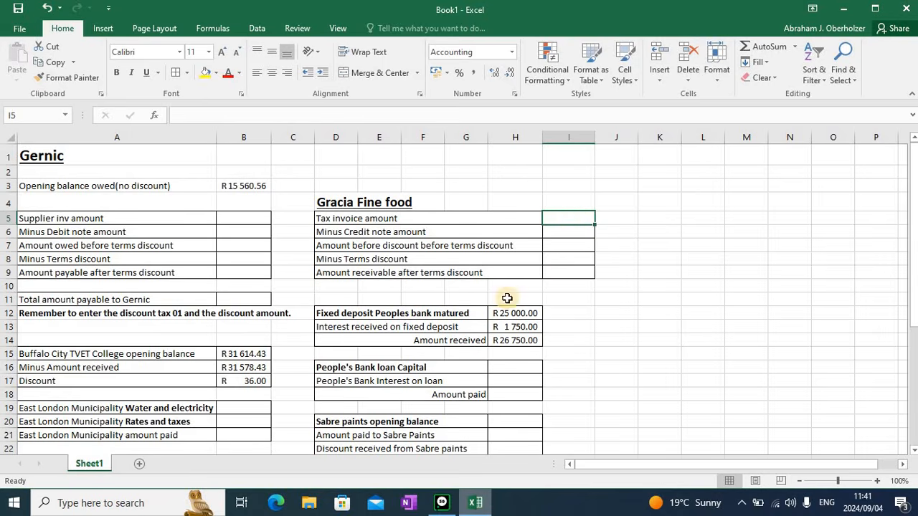
Switch back to Pastel, open customer tax invoices and review the tax invoice lookup list
{"action": "left_click", "coordinate": [443, 503]}
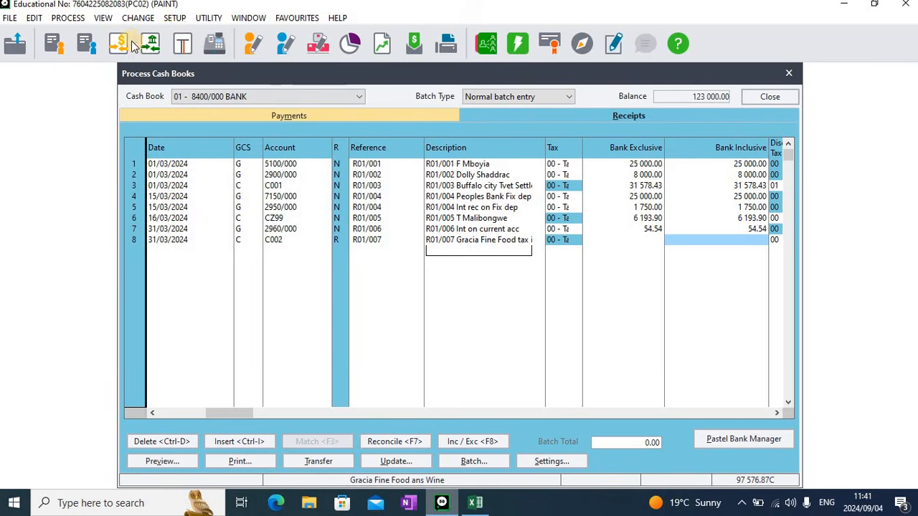
{"action": "left_click", "coordinate": [52, 48]}
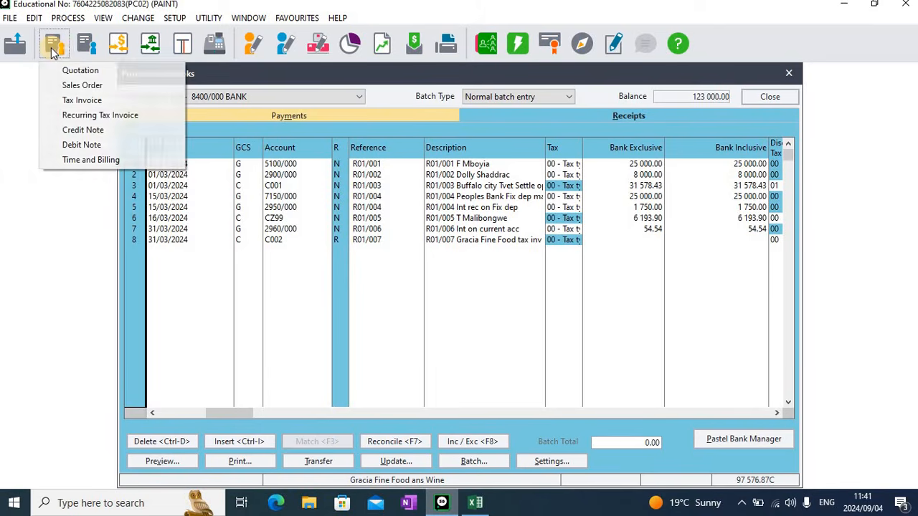
{"action": "left_click", "coordinate": [99, 105]}
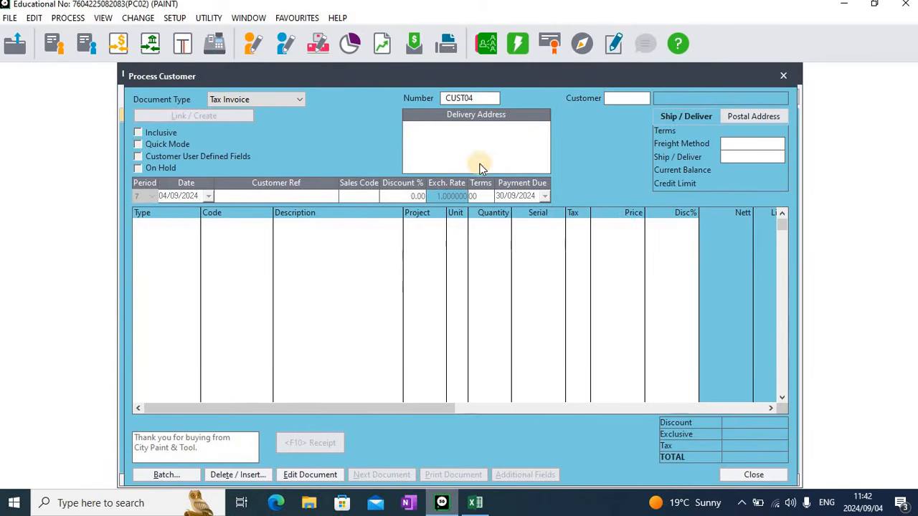
{"action": "left_click", "coordinate": [496, 98]}
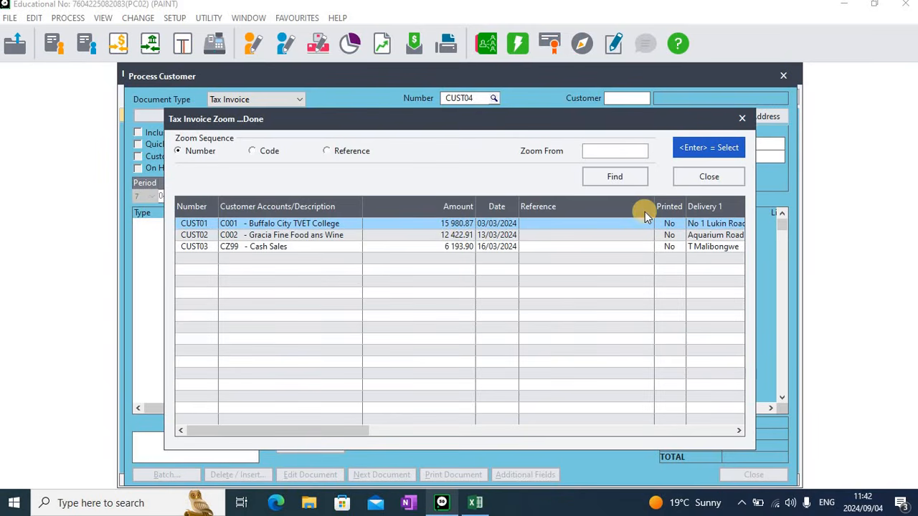
{"action": "left_click", "coordinate": [707, 177]}
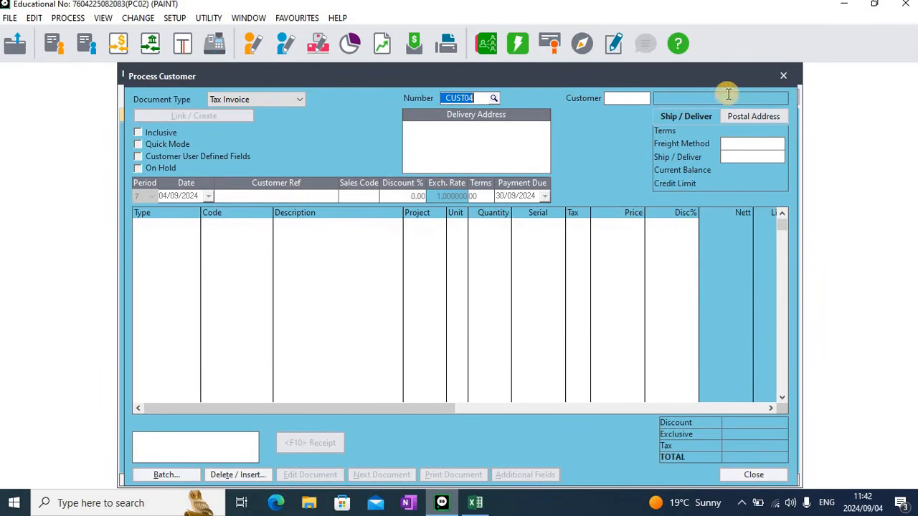
Switch the document type to Credit Note, review the credit note lookup list, and close the customer documents window
{"action": "left_click", "coordinate": [302, 98]}
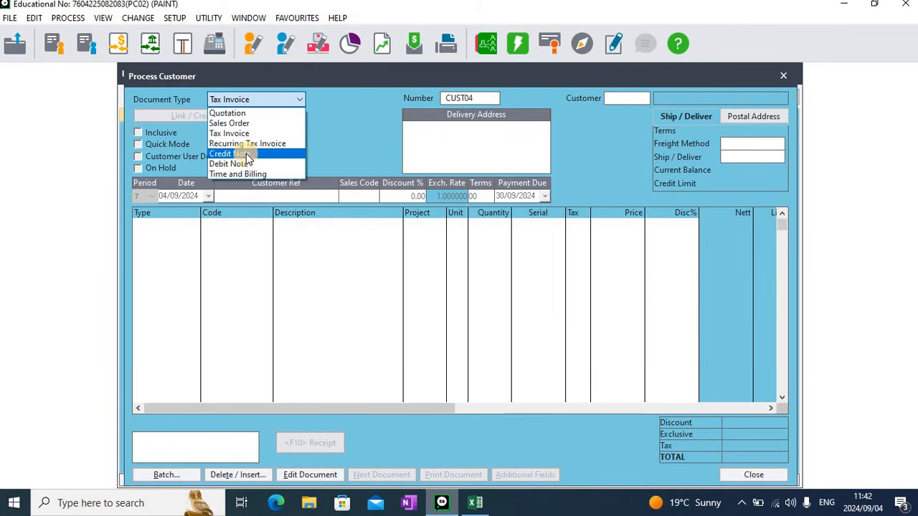
{"action": "left_click", "coordinate": [244, 154]}
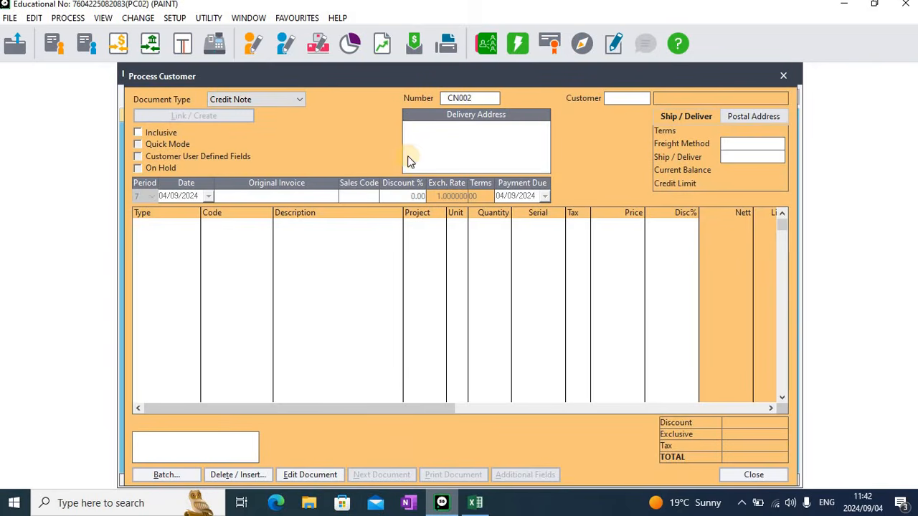
{"action": "left_click", "coordinate": [492, 98]}
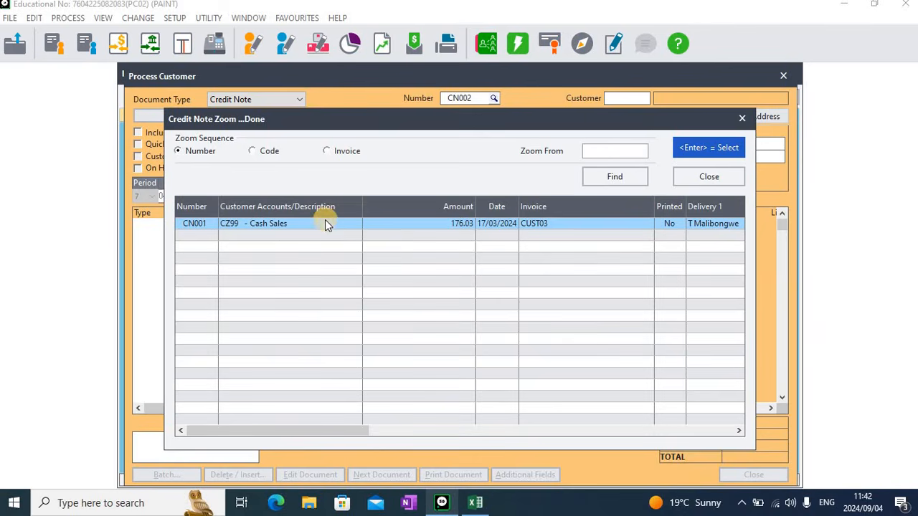
{"action": "left_click", "coordinate": [723, 177]}
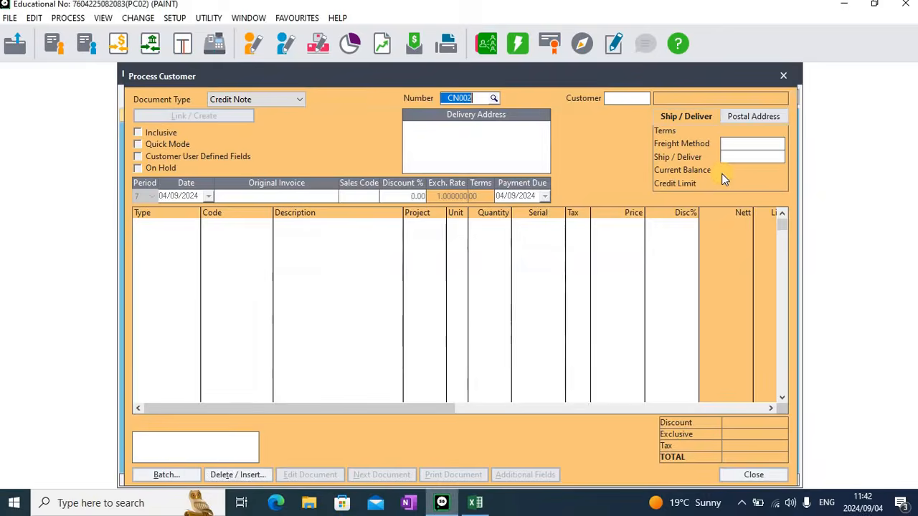
{"action": "left_click", "coordinate": [781, 77]}
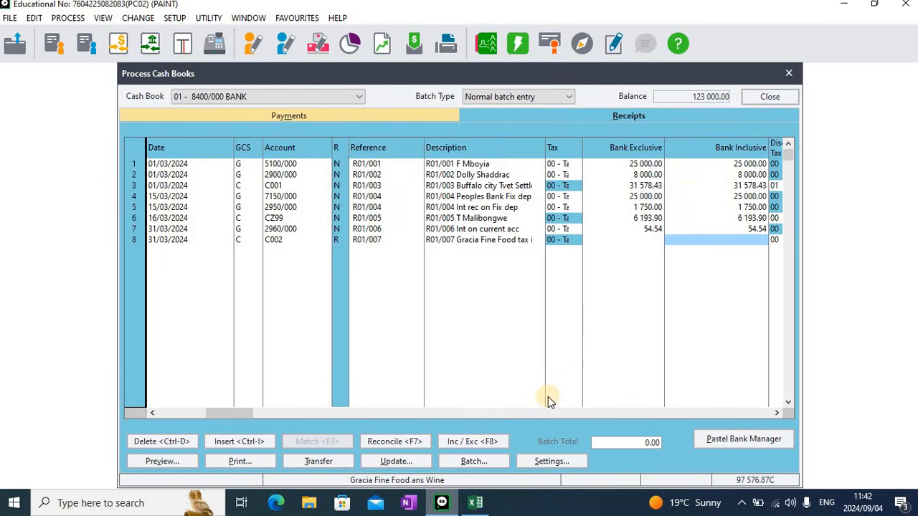
In Excel, enter 12422.91 as the Gracia Fine food tax invoice amount and autofit column I
{"action": "left_click", "coordinate": [476, 503]}
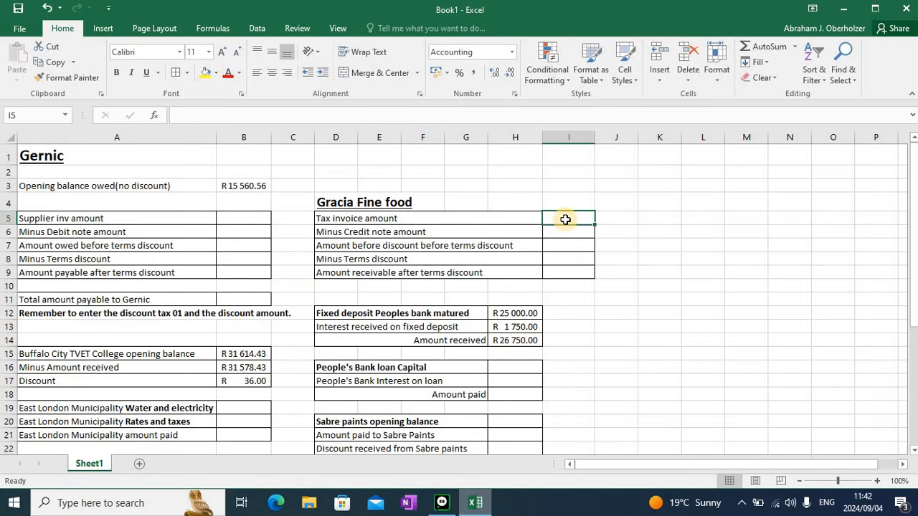
{"action": "type", "text": "124"}
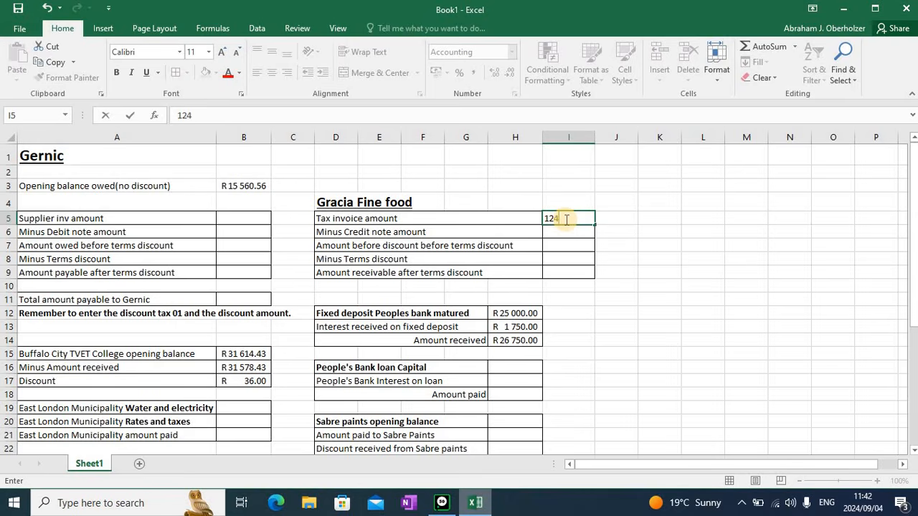
{"action": "type", "text": "22.91"}
{"action": "key", "text": "Return"}
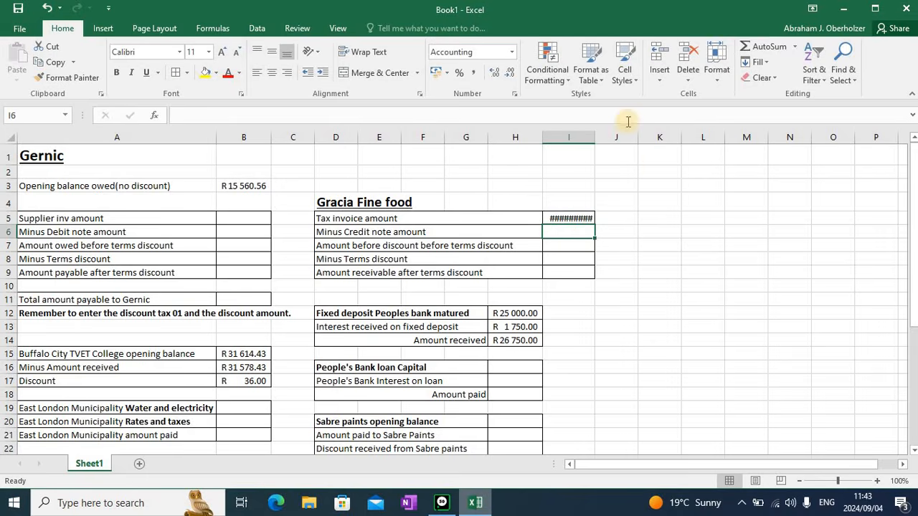
{"action": "double_click", "coordinate": [594, 139]}
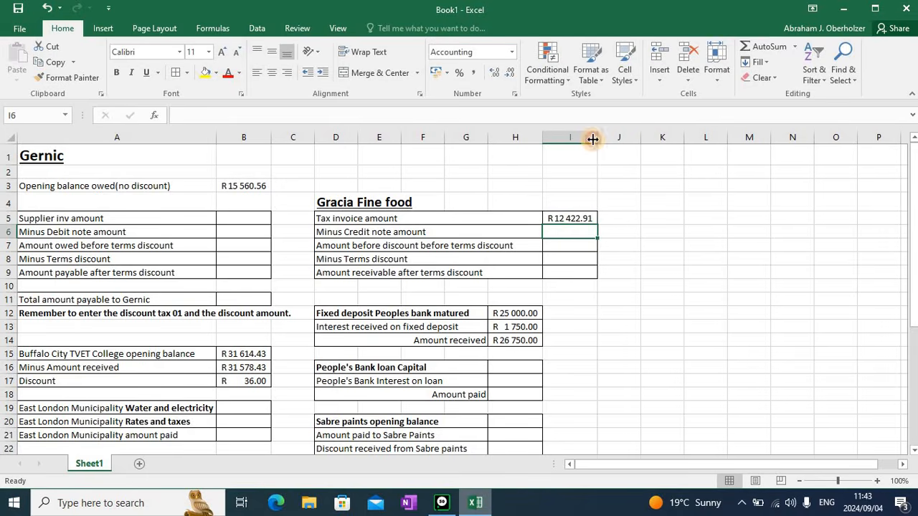
Enter 0 as the credit note amount and calculate the amount before terms discount with the formula =I5-I6
{"action": "left_click", "coordinate": [564, 232]}
{"action": "type", "text": "0"}
{"action": "key", "text": "Return"}
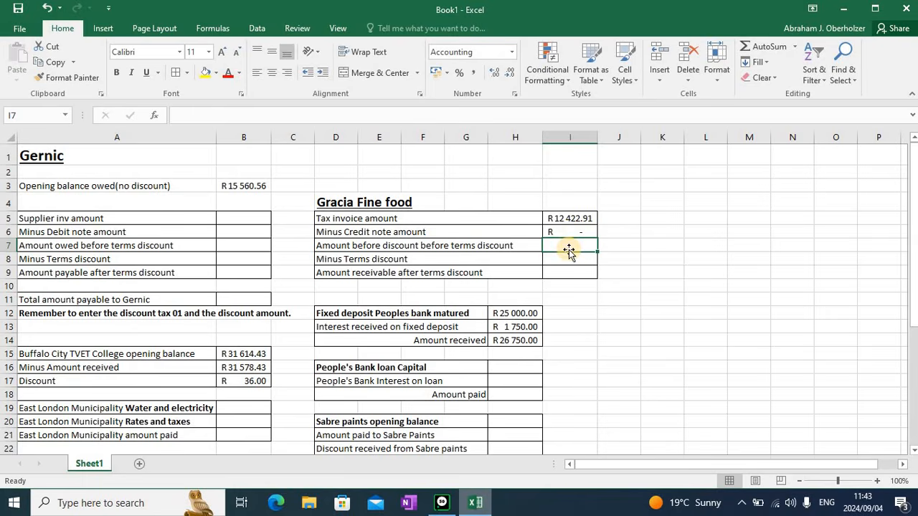
{"action": "left_click", "coordinate": [570, 245]}
{"action": "type", "text": "="}
{"action": "left_click", "coordinate": [566, 218]}
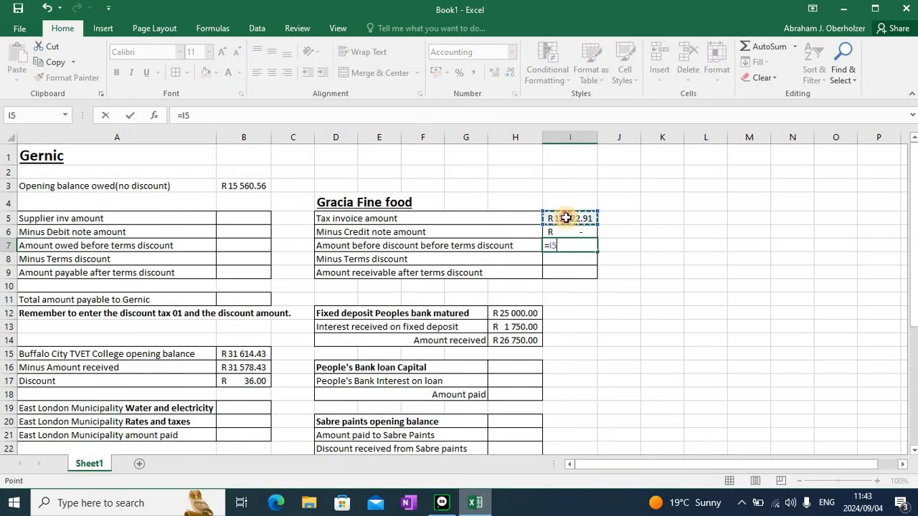
{"action": "type", "text": "-"}
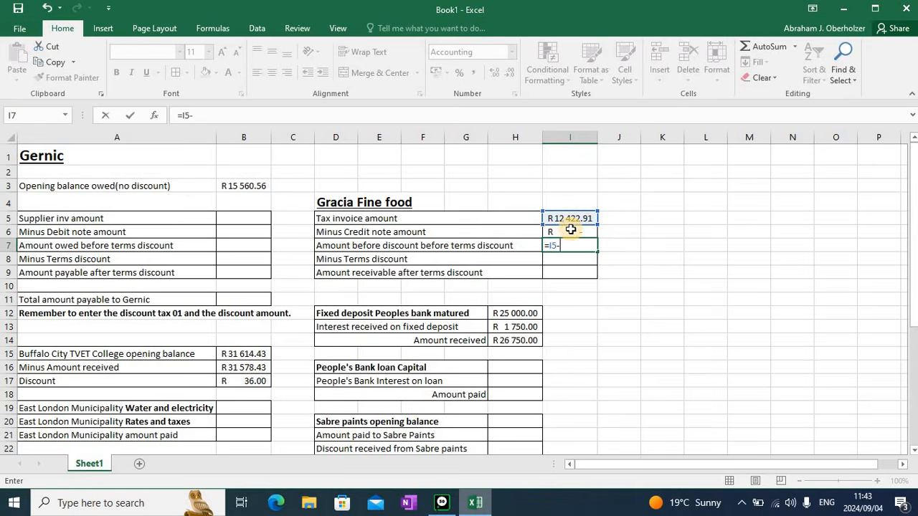
{"action": "left_click", "coordinate": [570, 230]}
{"action": "key", "text": "Return"}
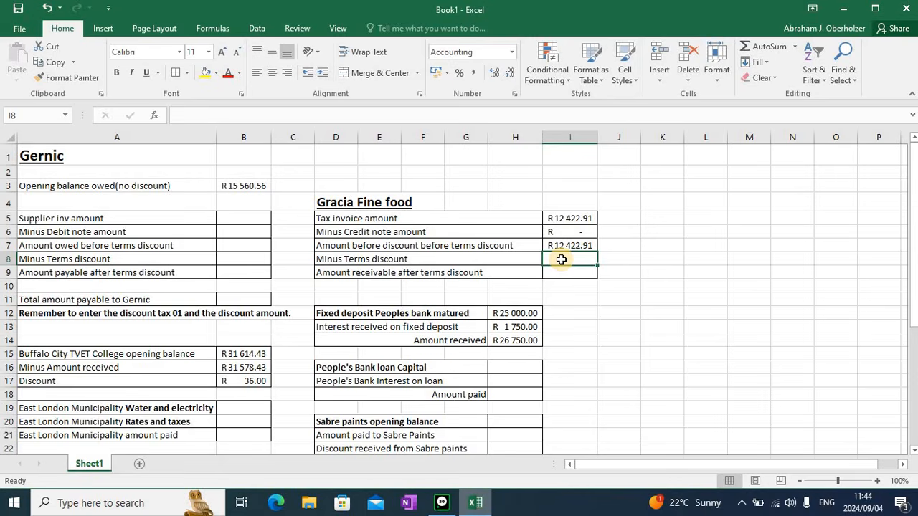
Edit the Minus Terms discount label for Gracia Fine food to read "Minus Terms discount 2.5%"
{"action": "left_click", "coordinate": [426, 256]}
{"action": "double_click", "coordinate": [426, 256]}
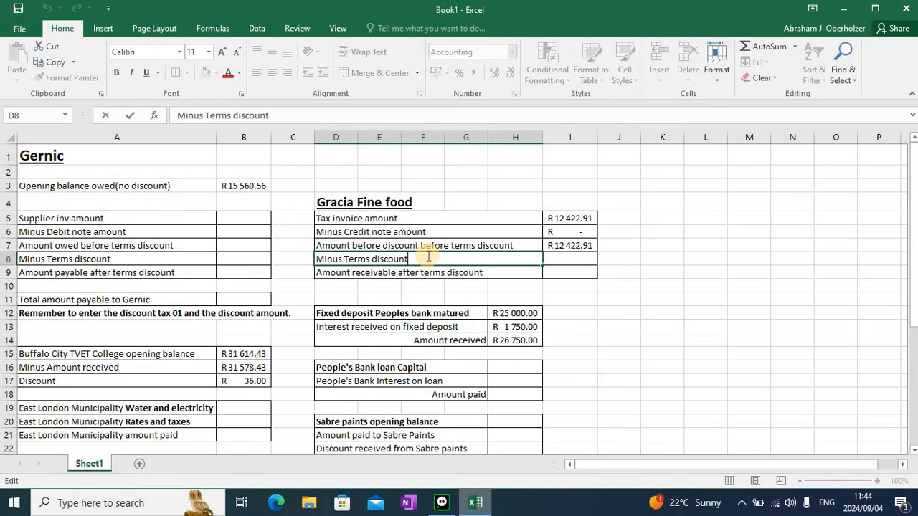
{"action": "type", "text": "2.5%"}
{"action": "key", "text": "Return"}
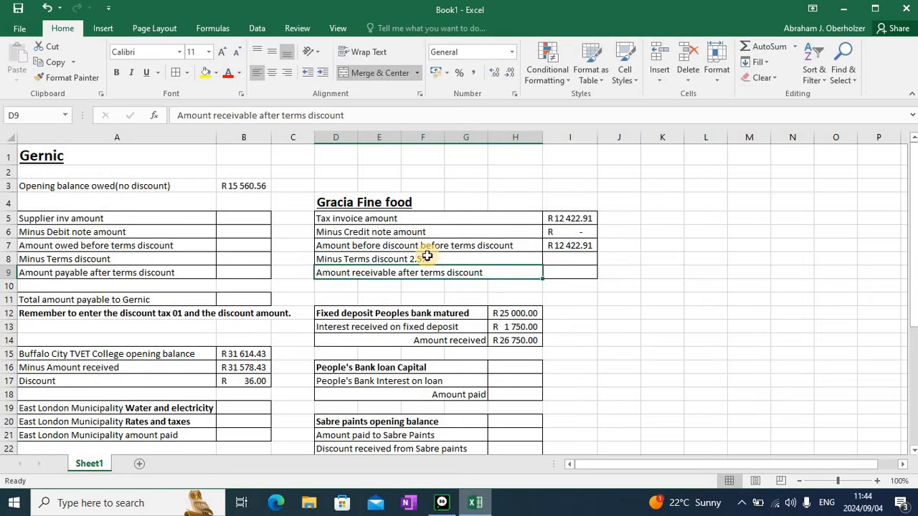
Calculate the terms discount with the formula =I7*2.5%
{"action": "left_click", "coordinate": [561, 261]}
{"action": "type", "text": "="}
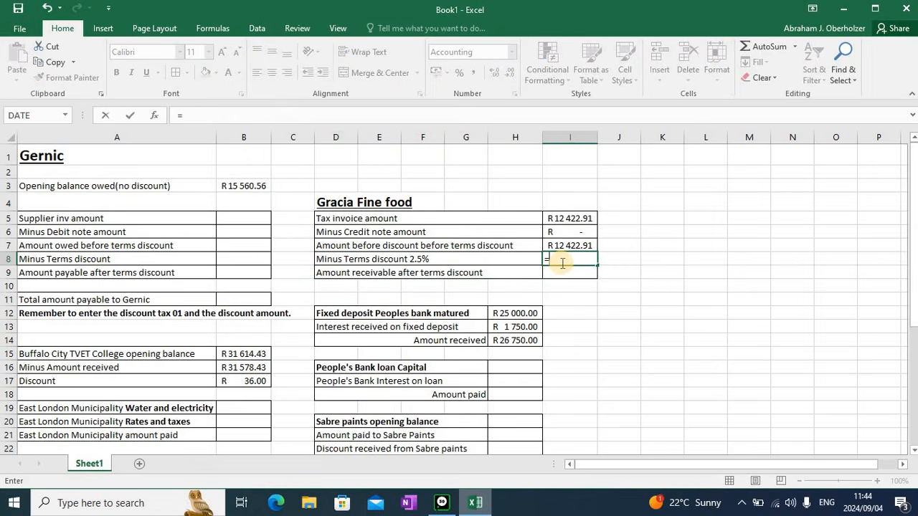
{"action": "left_click", "coordinate": [565, 243]}
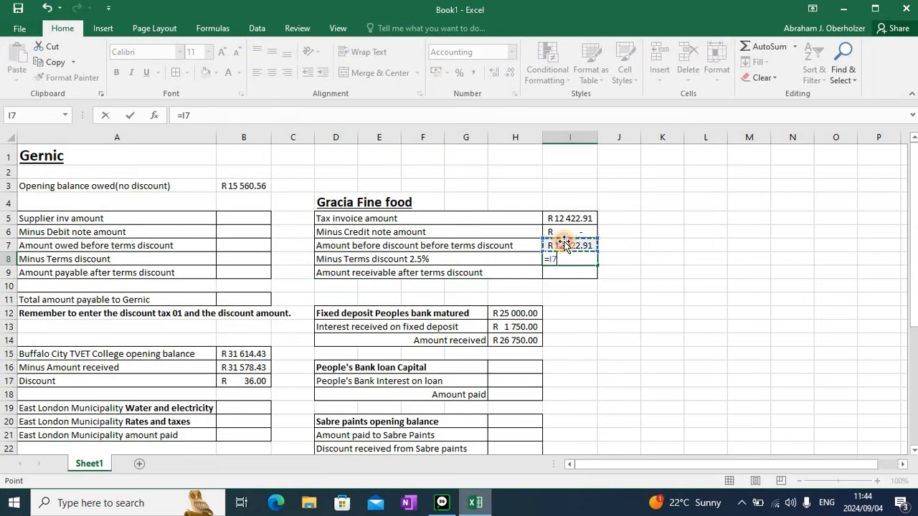
{"action": "type", "text": "*"}
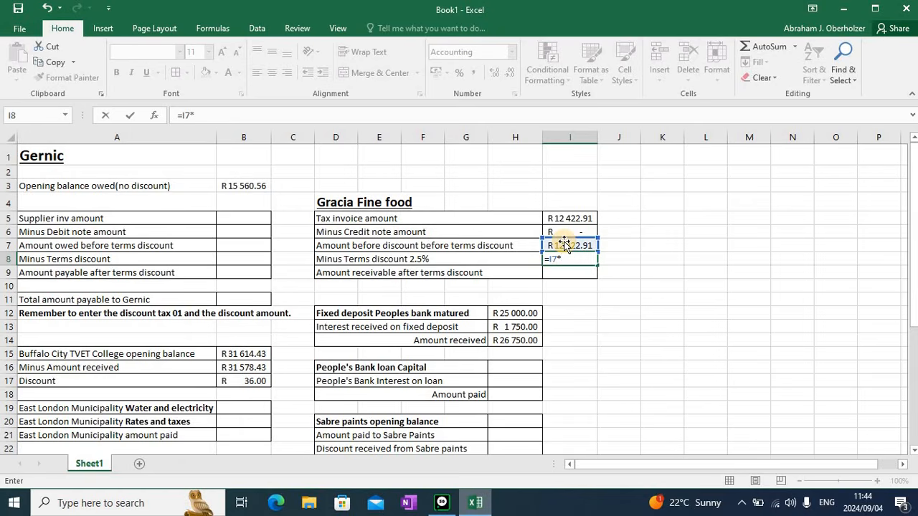
{"action": "type", "text": "2.5%"}
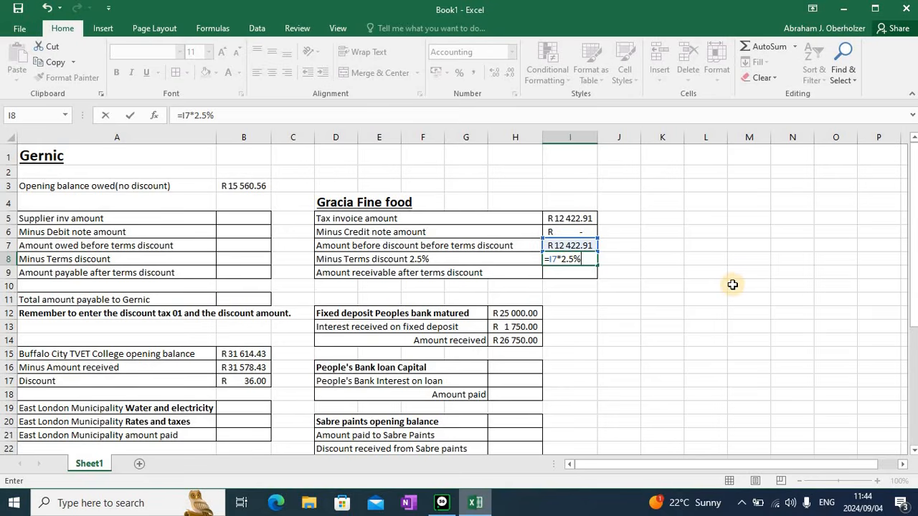
{"action": "key", "text": "Return"}
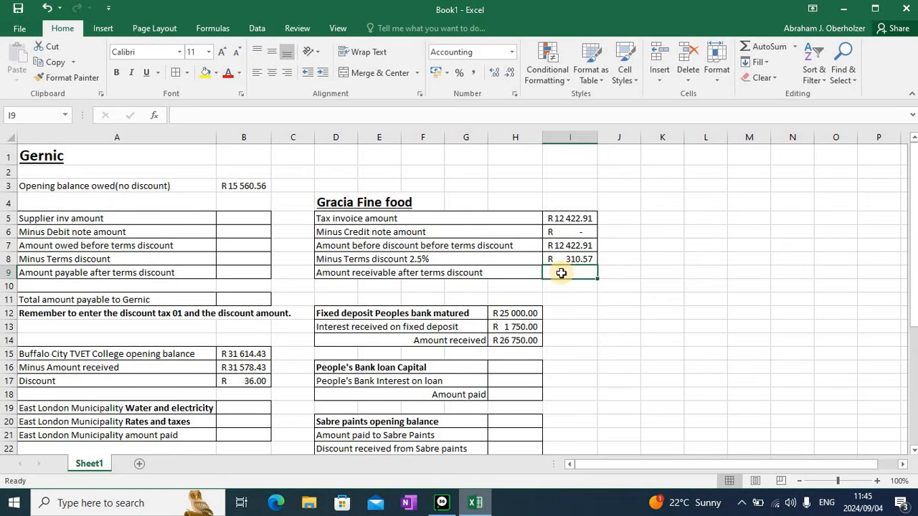
Calculate the amount receivable after terms discount with the formula =I7-I8
{"action": "type", "text": "="}
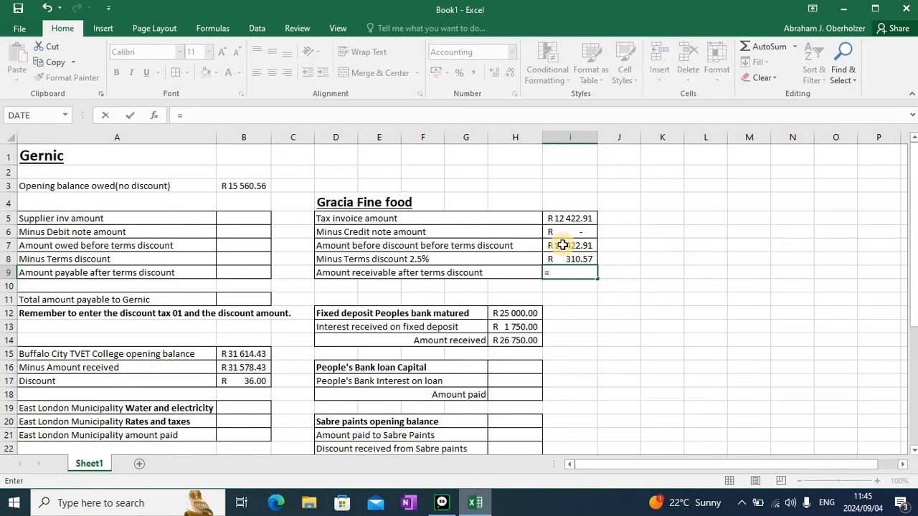
{"action": "left_click", "coordinate": [563, 245]}
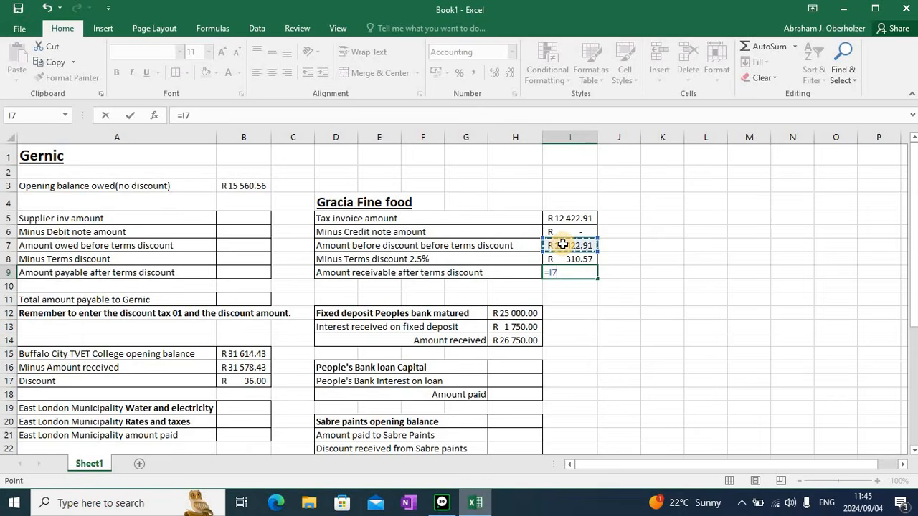
{"action": "type", "text": "-"}
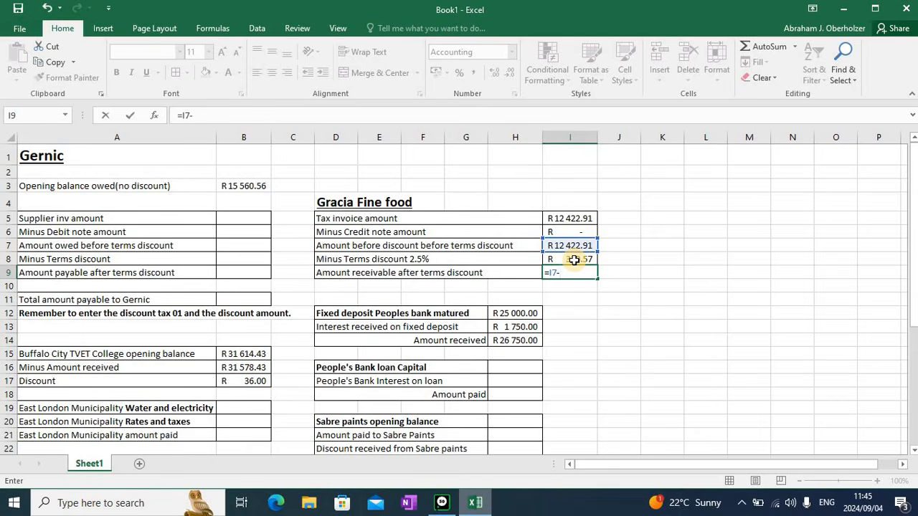
{"action": "left_click", "coordinate": [574, 261]}
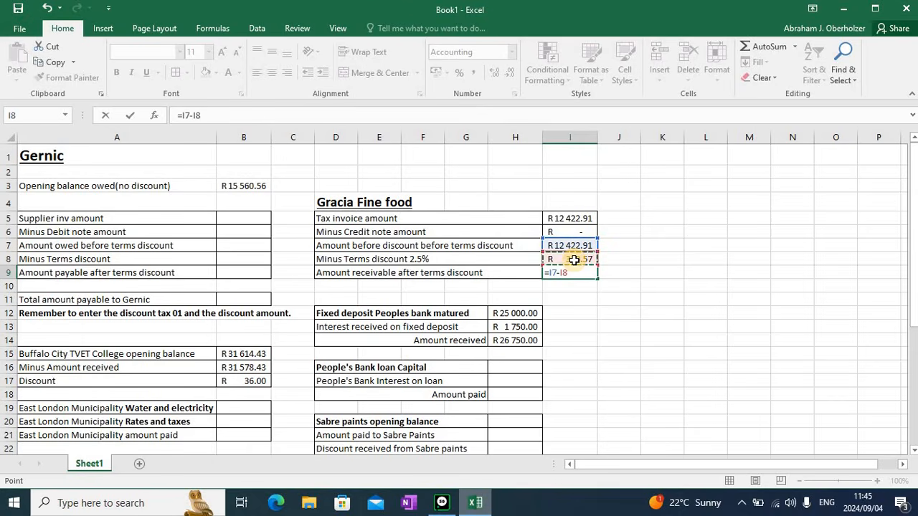
{"action": "key", "text": "Return"}
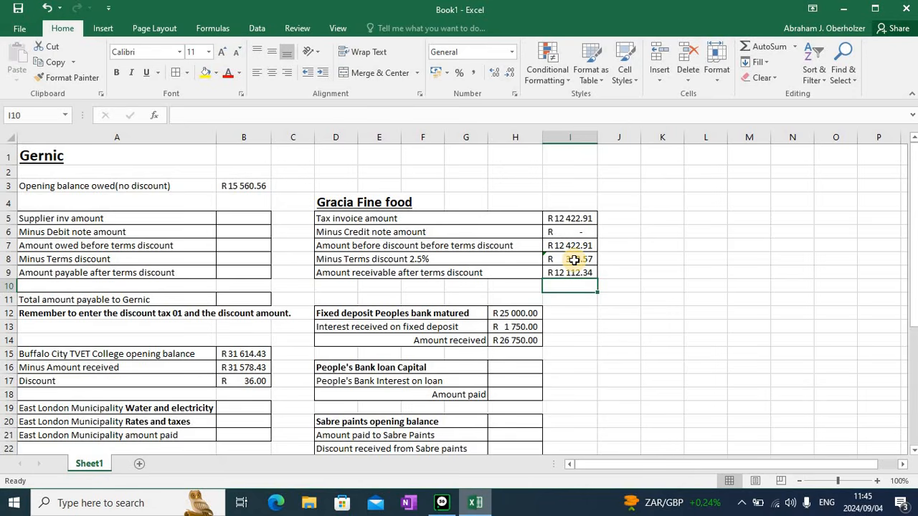
Copy the reminder note about entering discount tax 01 and the discount amount into the Gracia Fine food section
{"action": "left_click", "coordinate": [218, 315]}
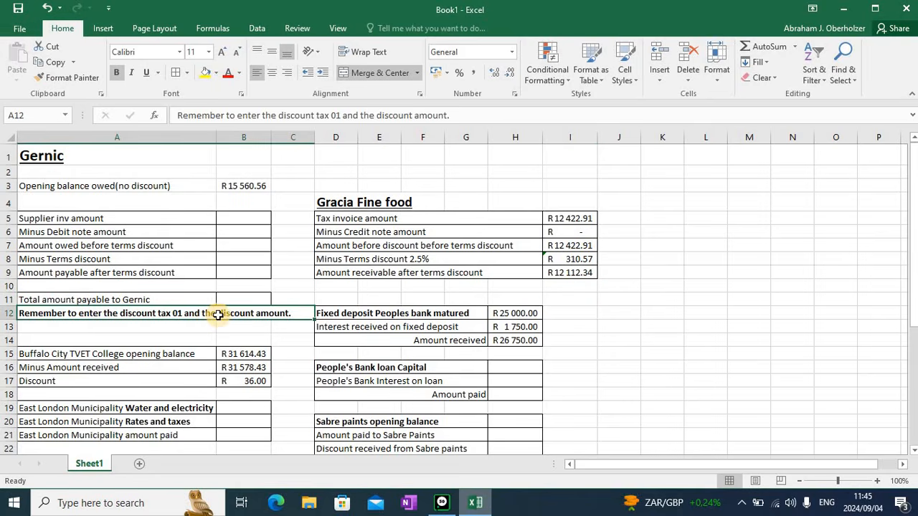
{"action": "key", "text": "ctrl+c"}
{"action": "left_click", "coordinate": [332, 289]}
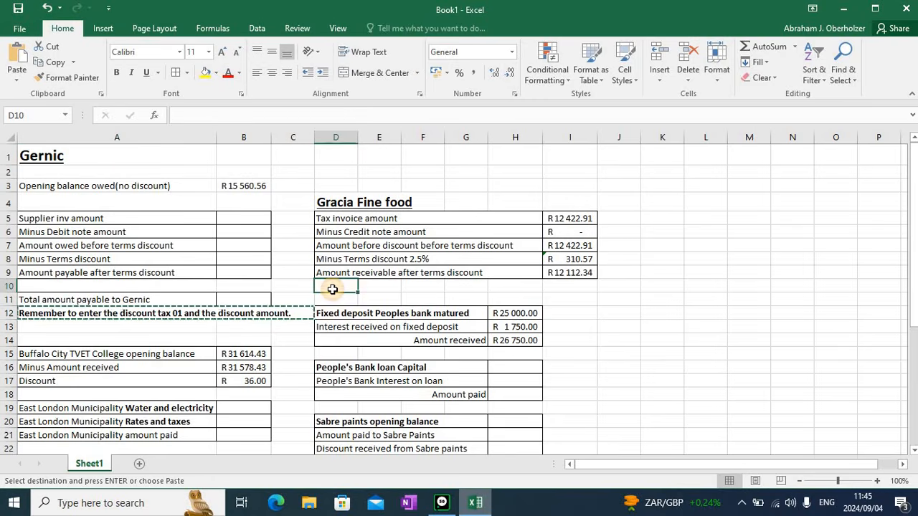
{"action": "key", "text": "ctrl+v"}
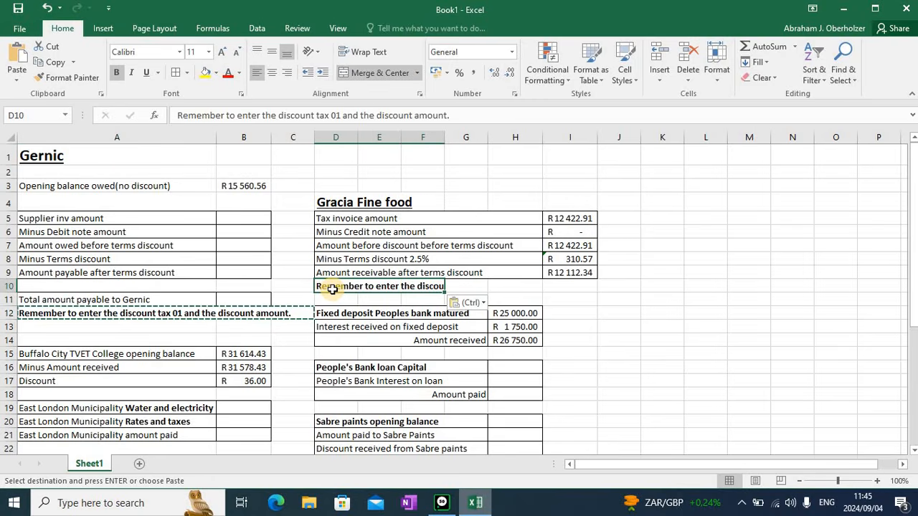